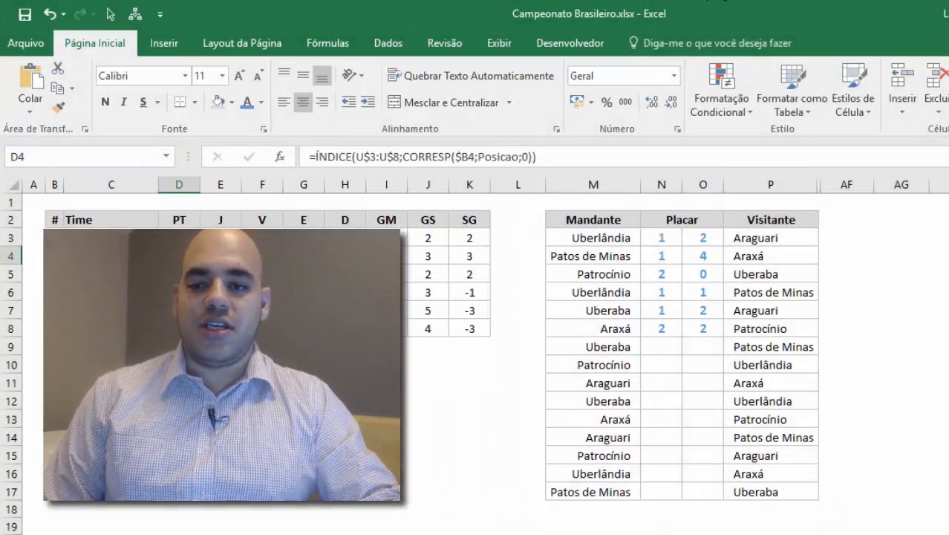
- Enter the score 2 to 0 for the Uberaba–Patos de Minas match in N9:O9 and check Uberaba's row in the standings
left_click(181, 240)
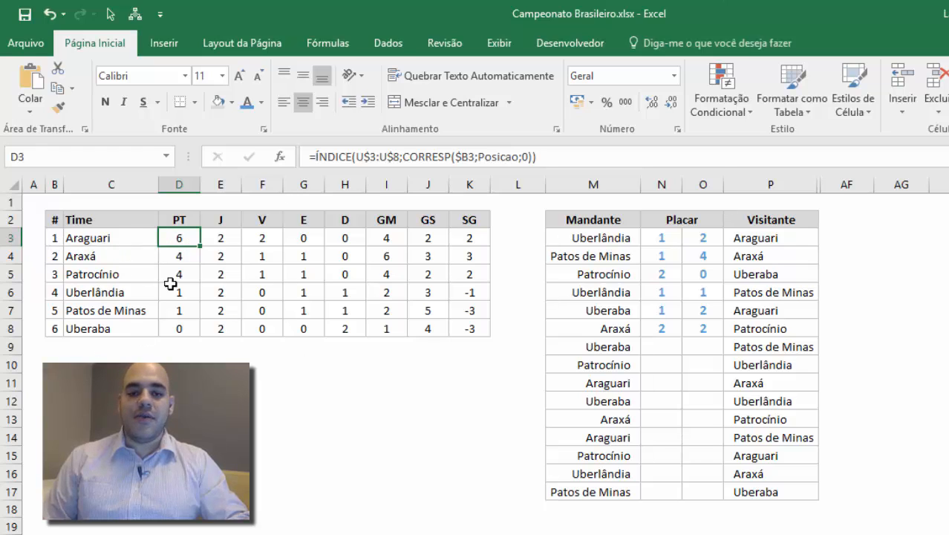
left_click(654, 335)
left_click(663, 347)
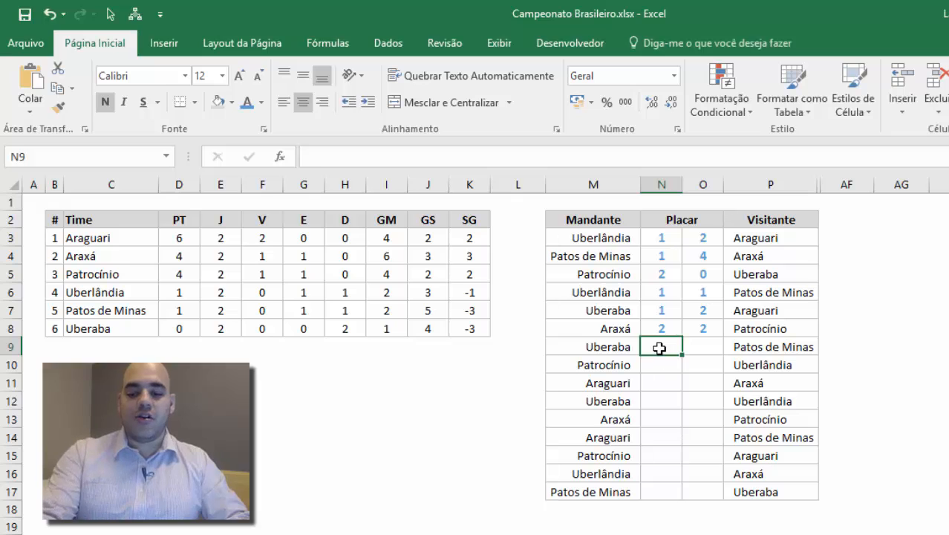
type("2")
left_click(701, 346)
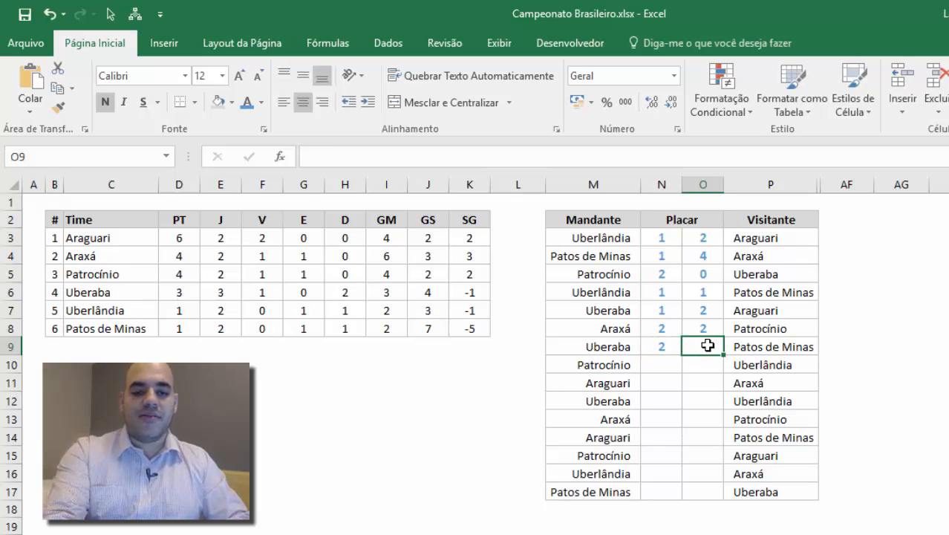
type("0")
left_click(668, 375)
left_click(663, 348)
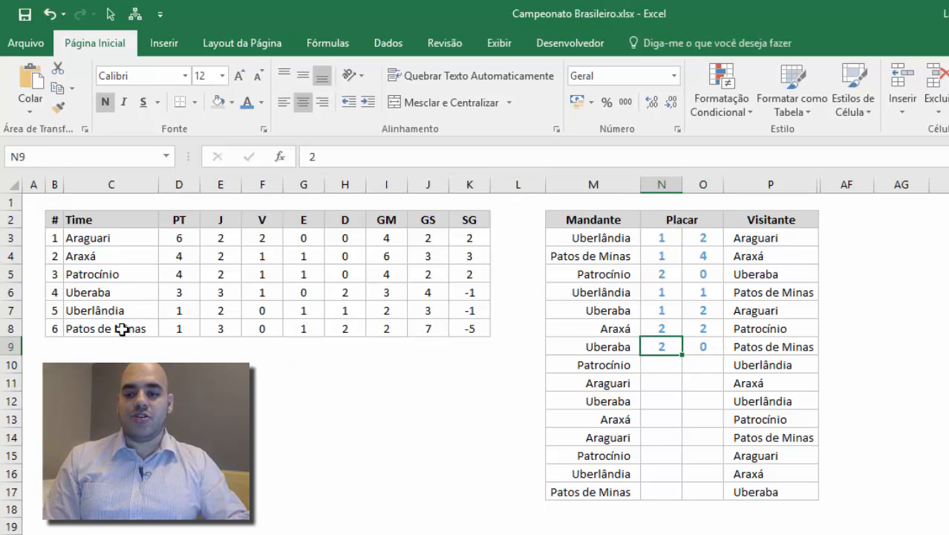
left_click(179, 294)
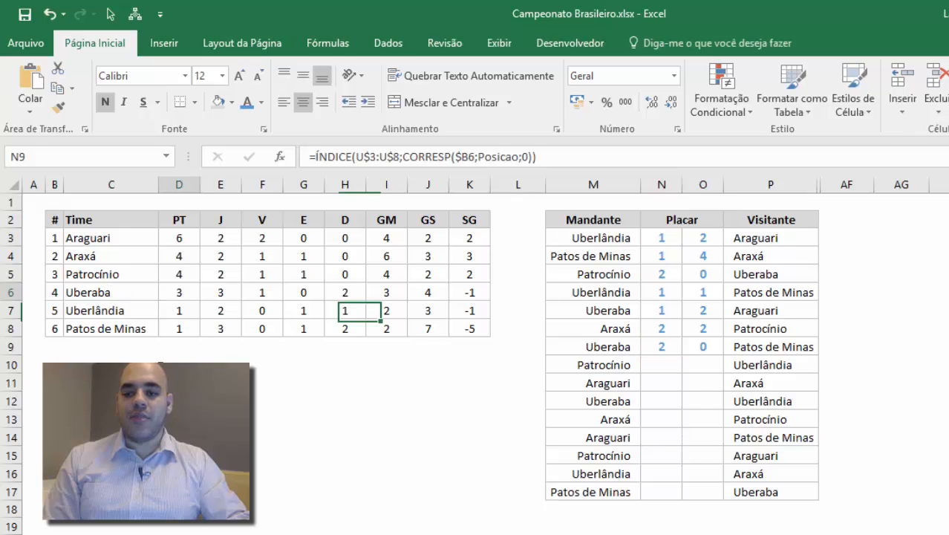
left_click(223, 292)
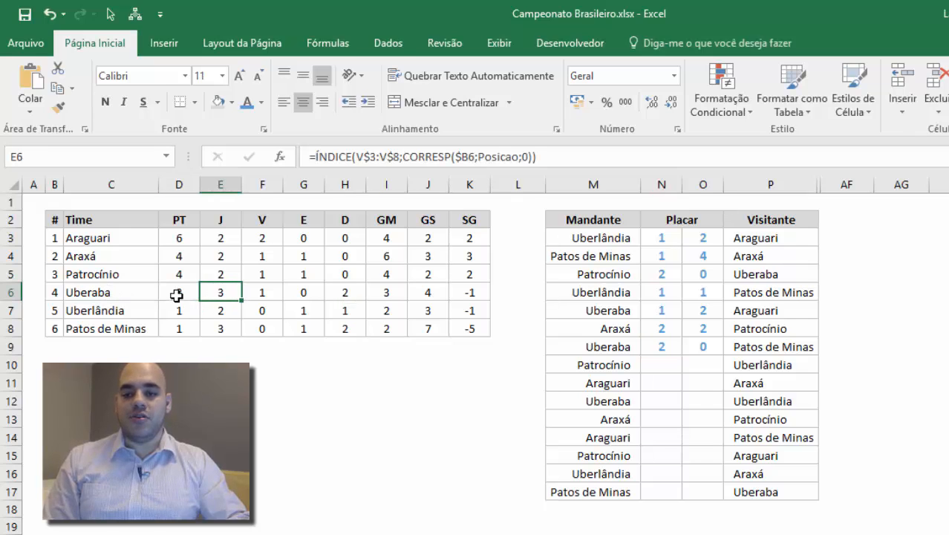
left_click(178, 295)
left_click(262, 294)
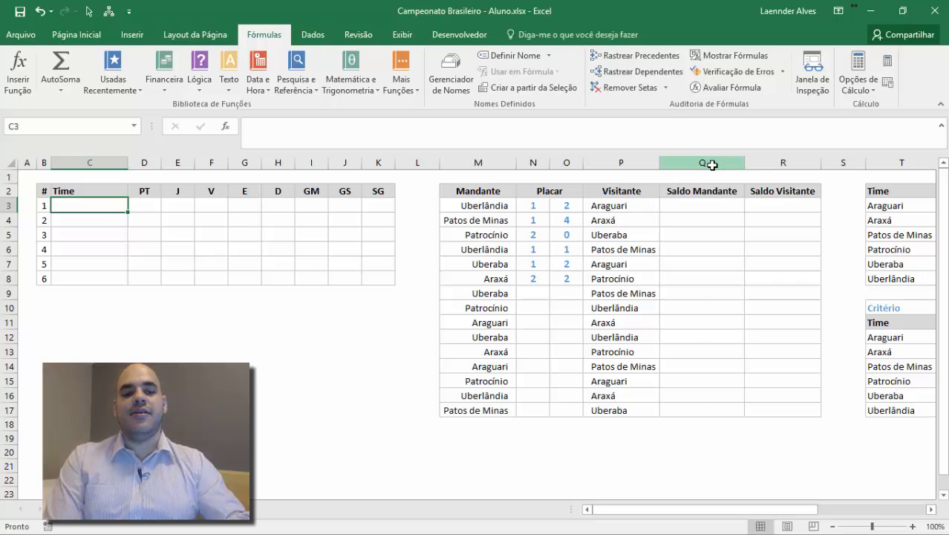
- Examine the Saldo Mandante and Saldo Visitante columns and the auxiliary team and Critério tables in columns T to AE
left_click_drag(712, 164, 775, 159)
left_click(684, 220)
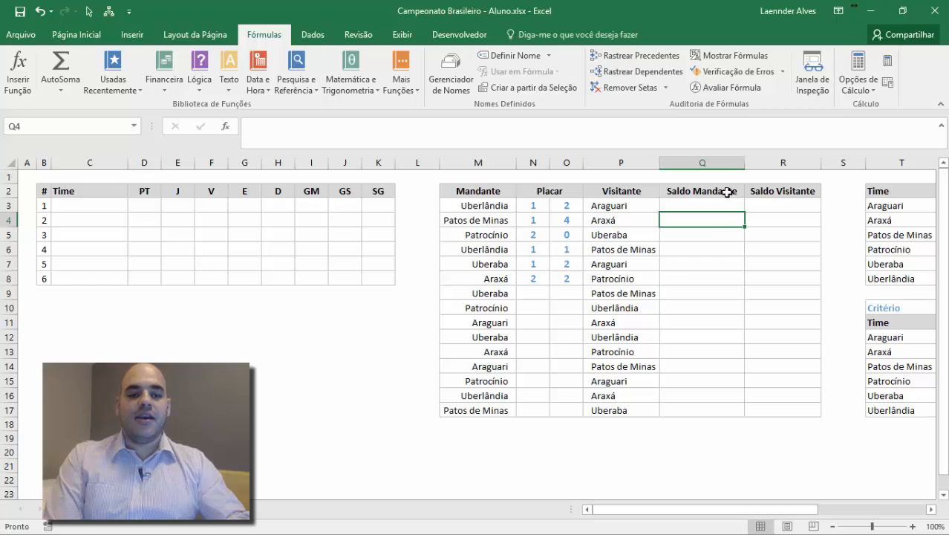
left_click_drag(760, 164, 781, 163)
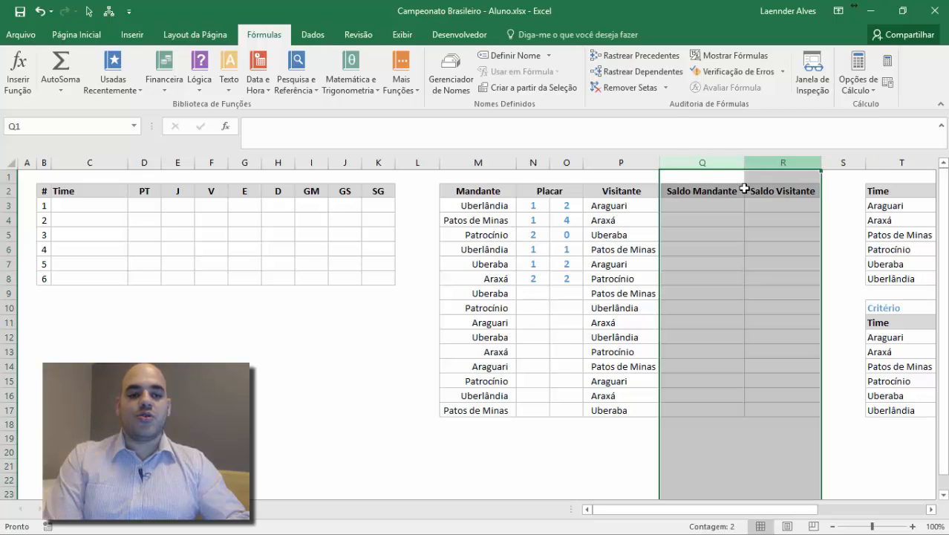
left_click(712, 219)
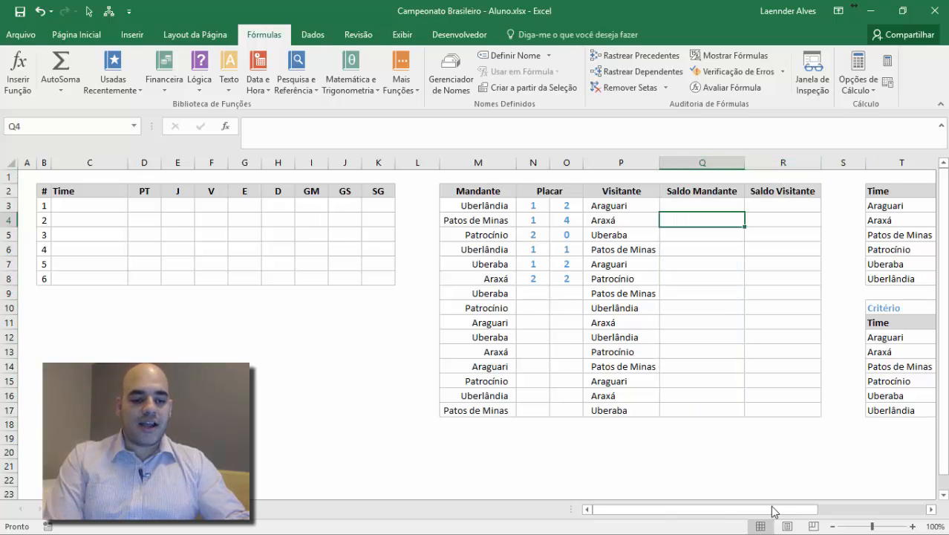
left_click_drag(773, 511, 868, 510)
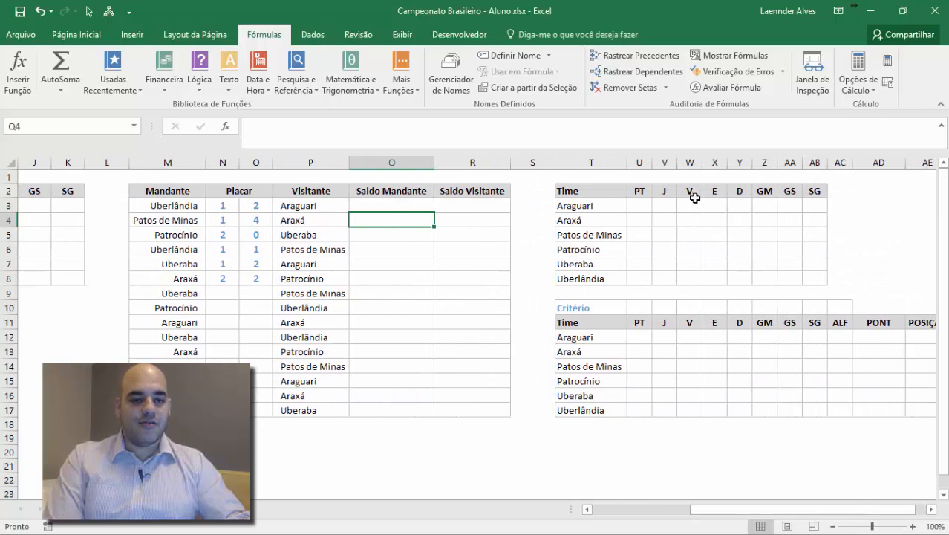
left_click_drag(807, 511, 817, 512)
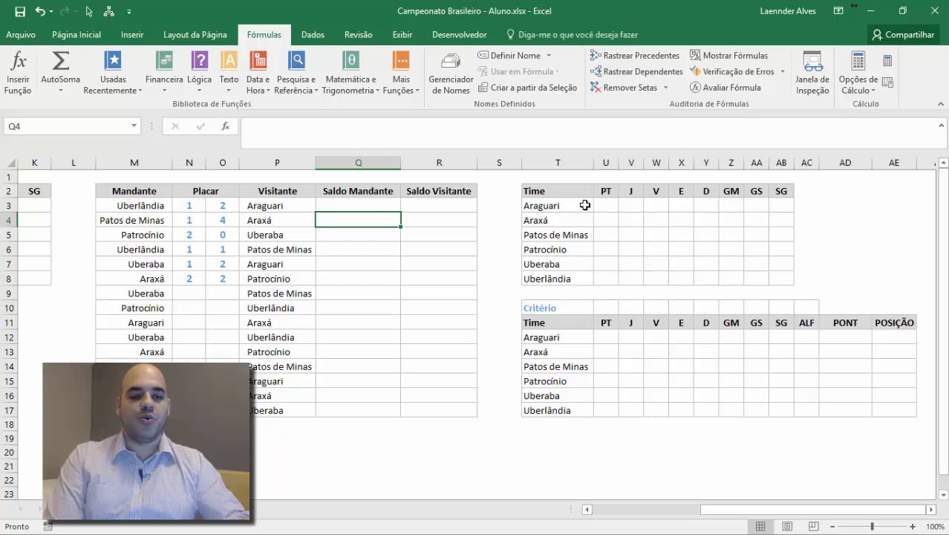
left_click(570, 309)
left_click_drag(791, 317, 805, 317)
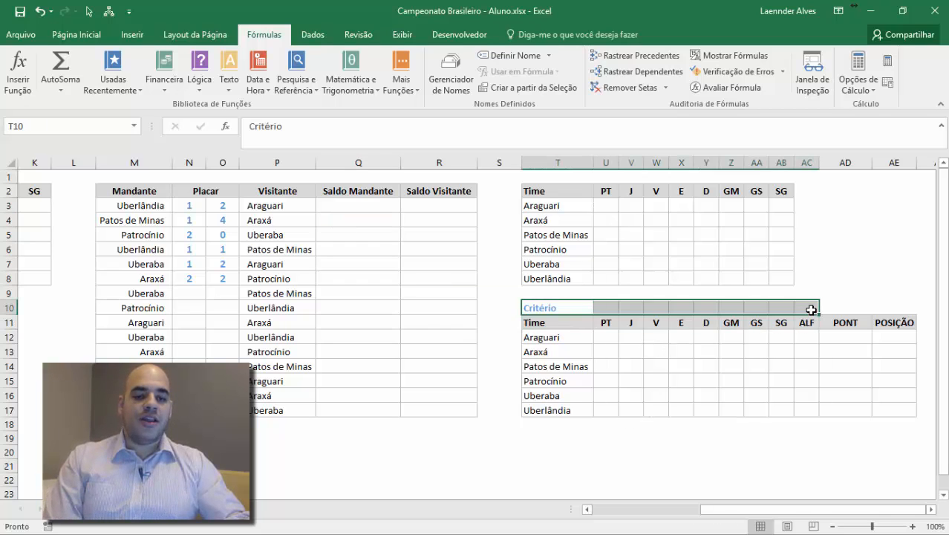
left_click(678, 350)
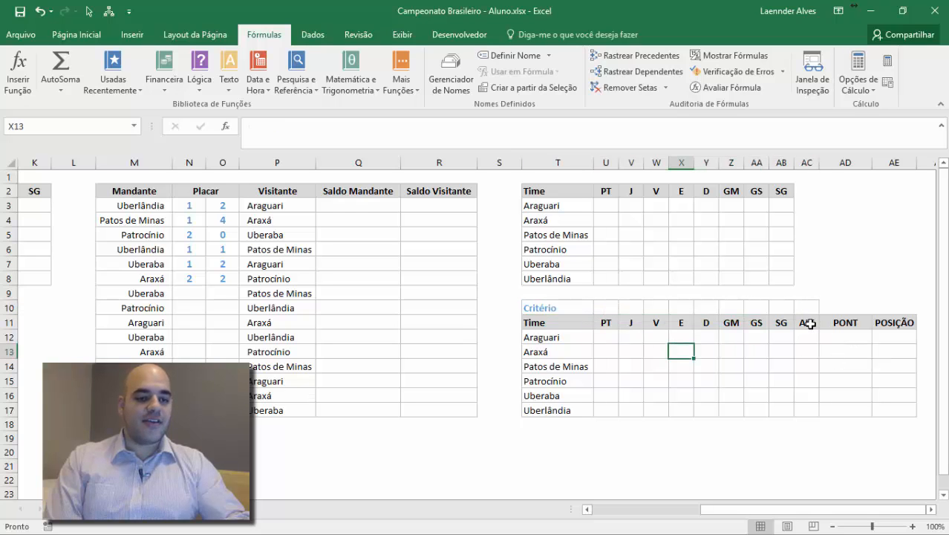
left_click_drag(809, 324, 889, 394)
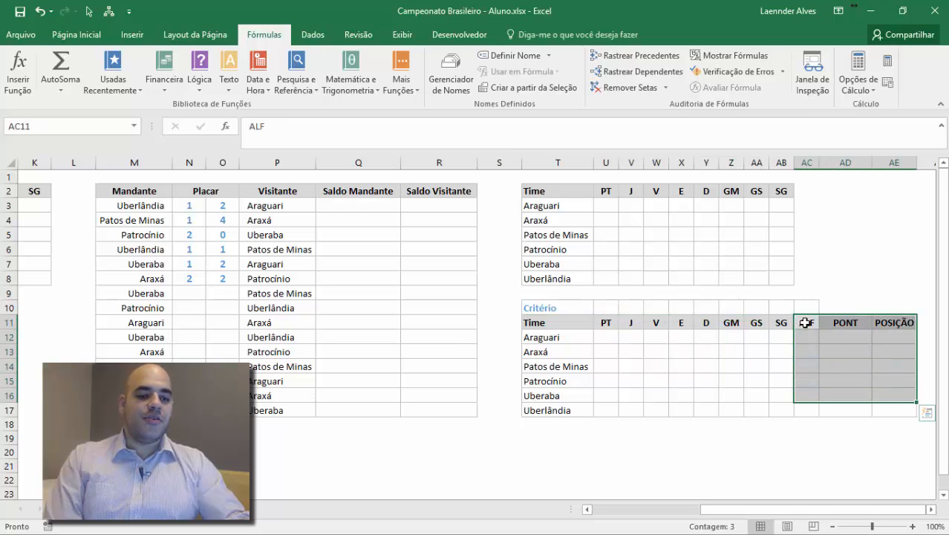
left_click_drag(805, 322, 903, 405)
left_click(888, 381)
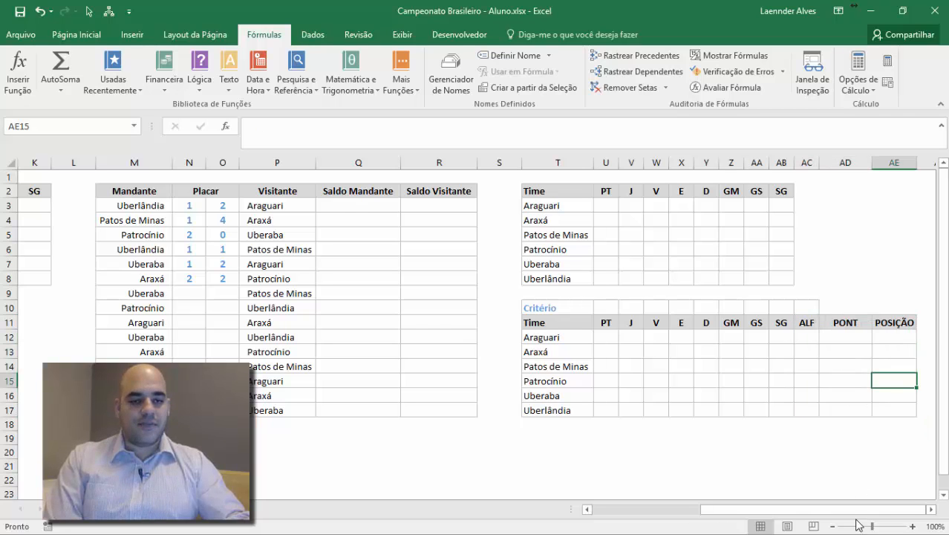
- Name the home-team range M3:M17 in the Mandante column TimesMandante
left_click_drag(803, 512, 661, 517)
left_click(477, 281)
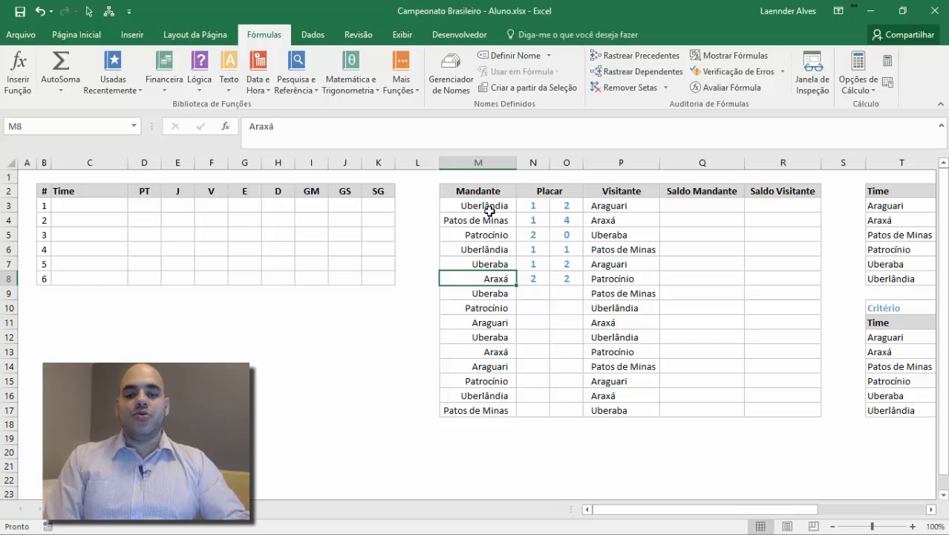
left_click_drag(489, 211, 489, 410)
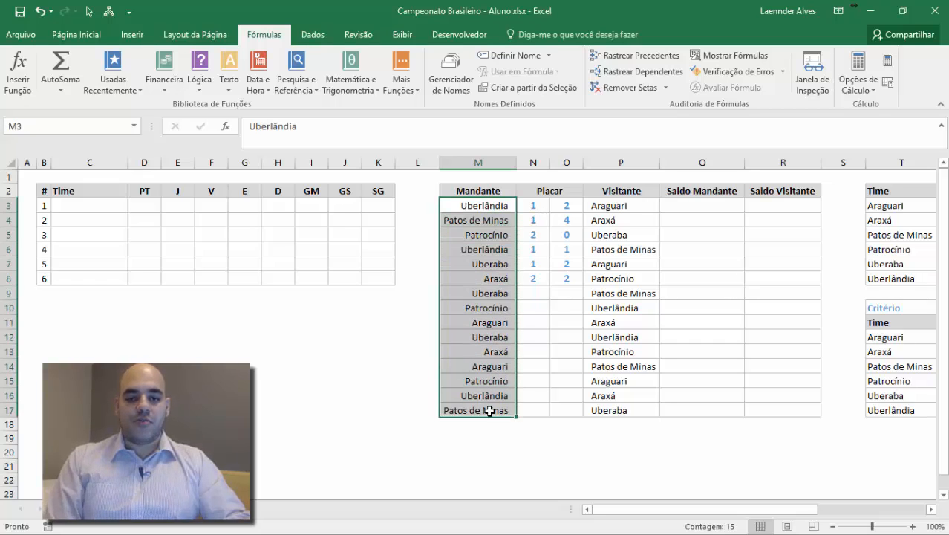
left_click(93, 130)
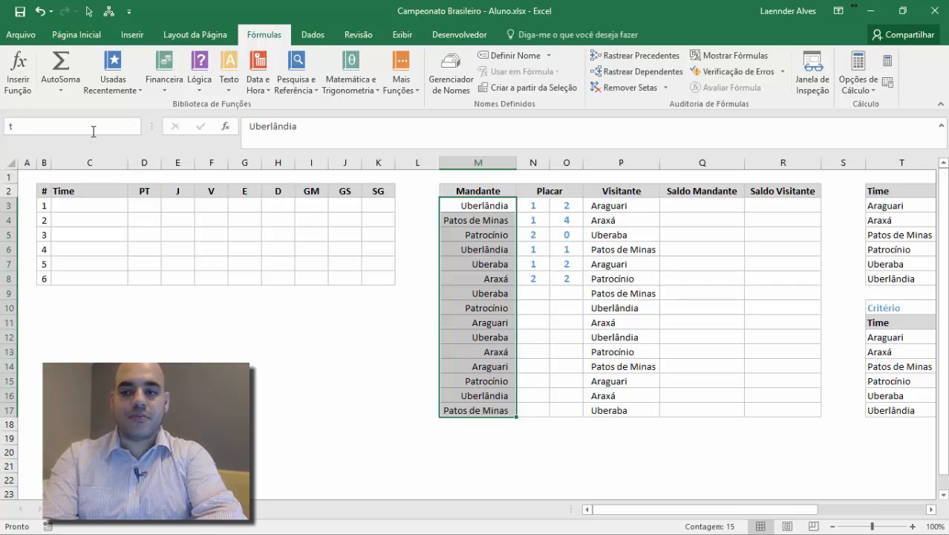
type("TimesMandante")
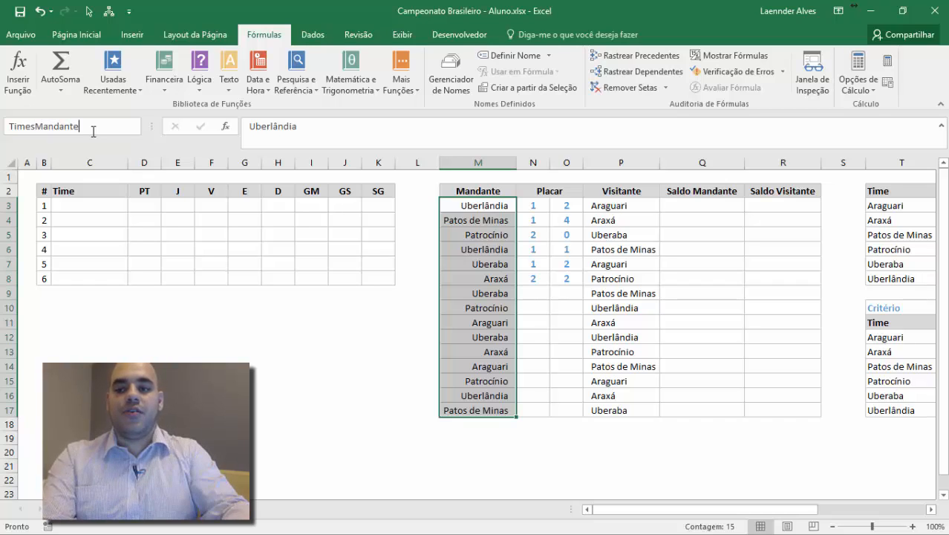
key("Return")
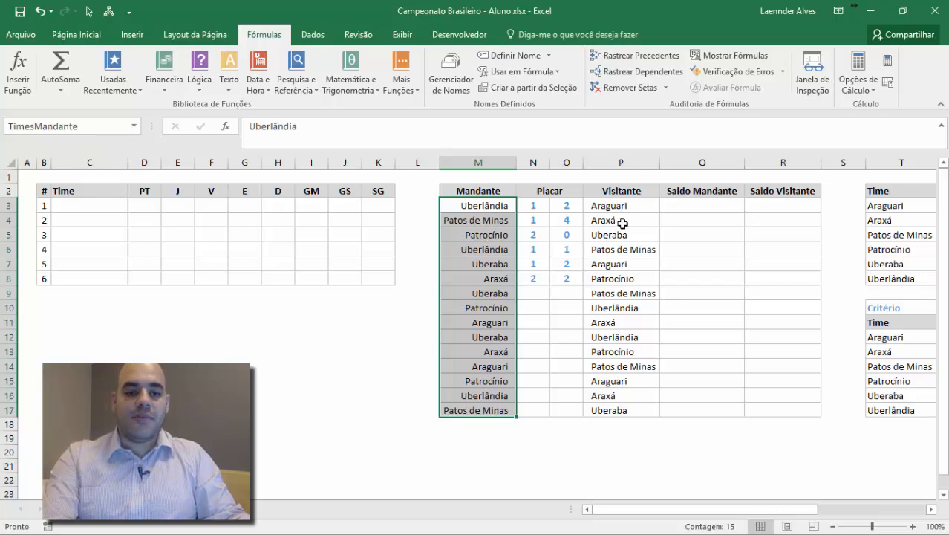
- Name the away-team range P3:P17 in the Visitante column TimesVisitante
left_click_drag(621, 206, 635, 411)
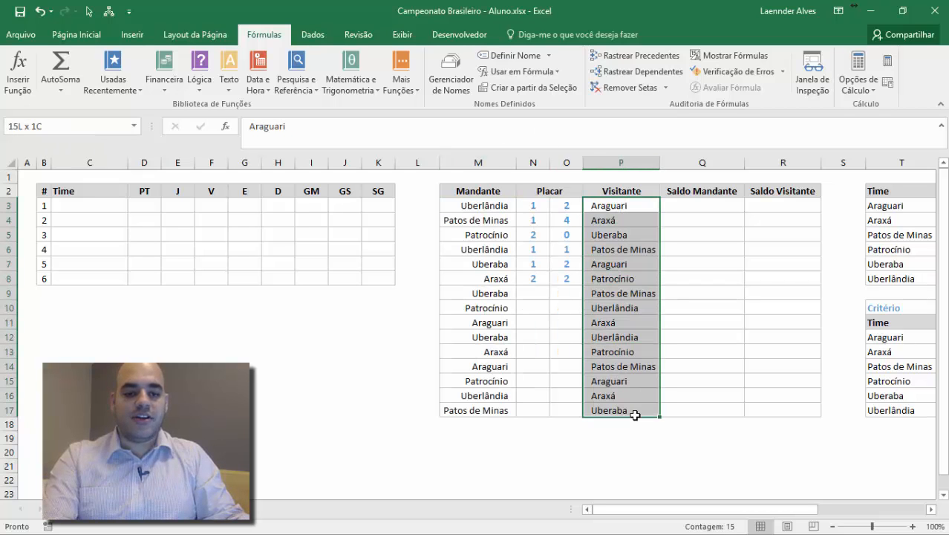
left_click(60, 127)
type("TimesVisi")
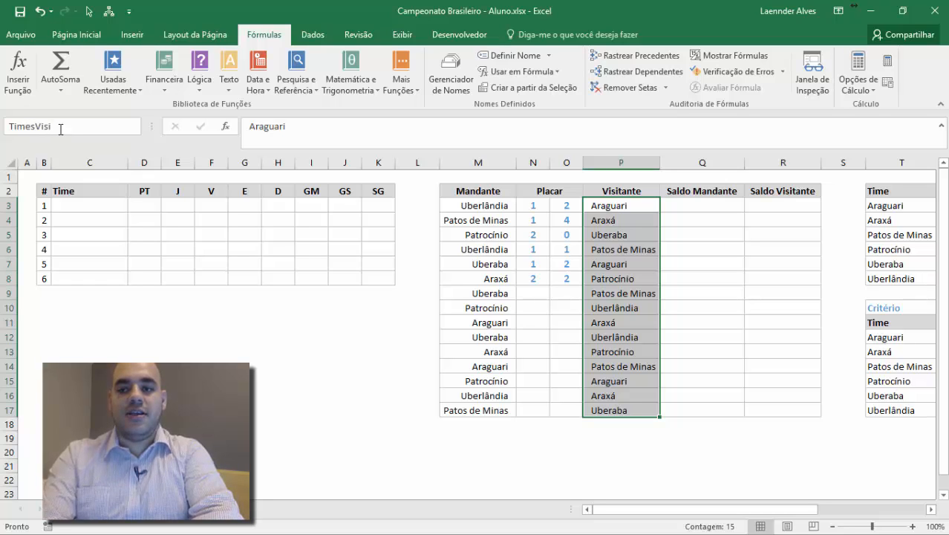
type("tan")
key("BackSpace")
type("ante")
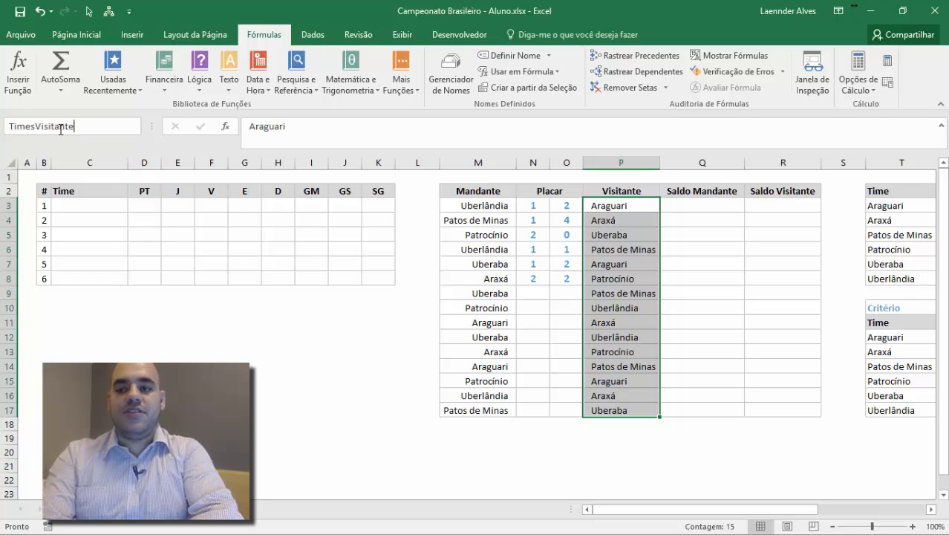
key("Return")
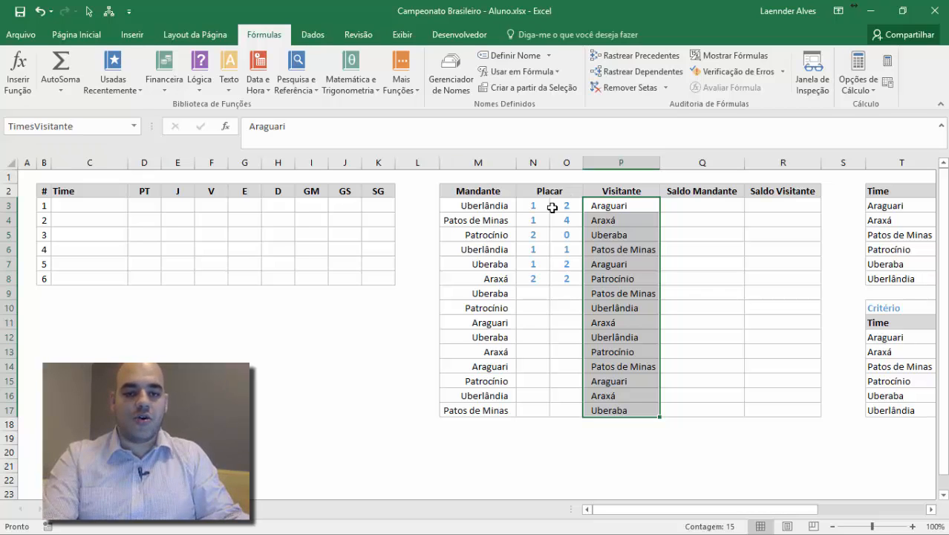
- Name the home goals range N3:N17 under Placar GolsMandante
left_click_drag(534, 206, 534, 407)
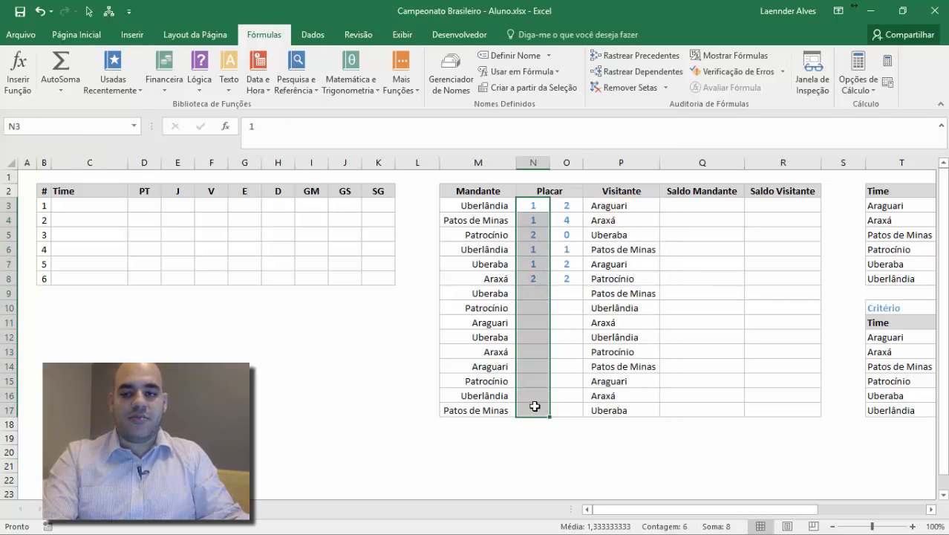
left_click(82, 119)
type("GolsMandante")
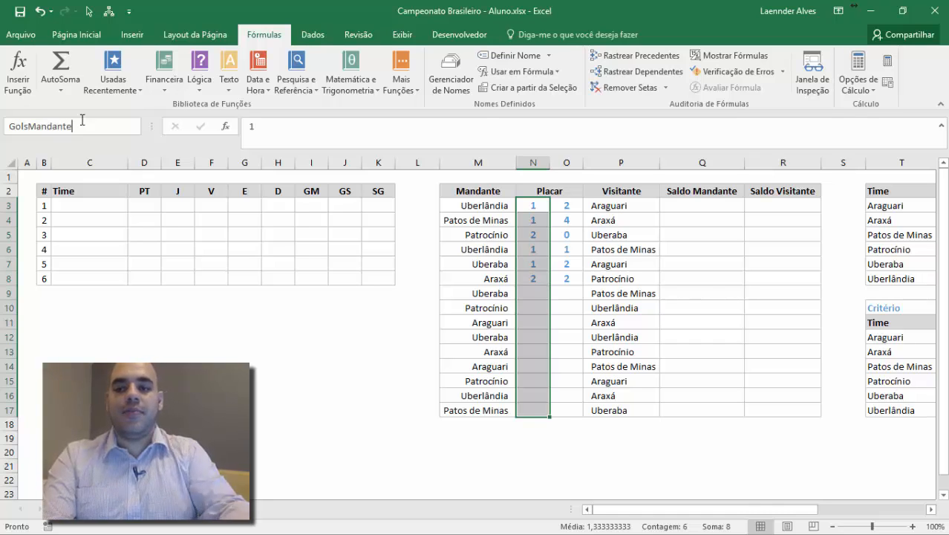
key("Return")
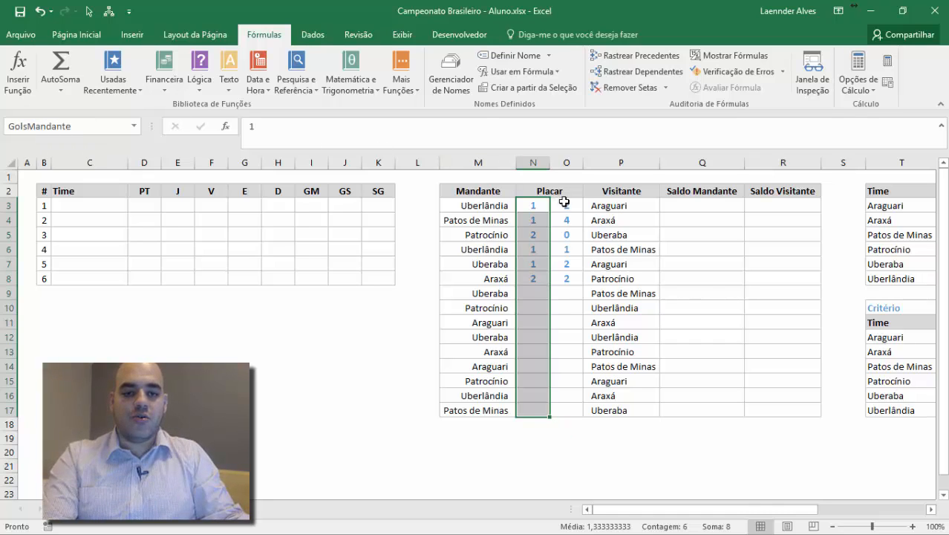
- Name the away goals range O3:O17 under Placar GolsVisitante
left_click_drag(565, 202, 572, 410)
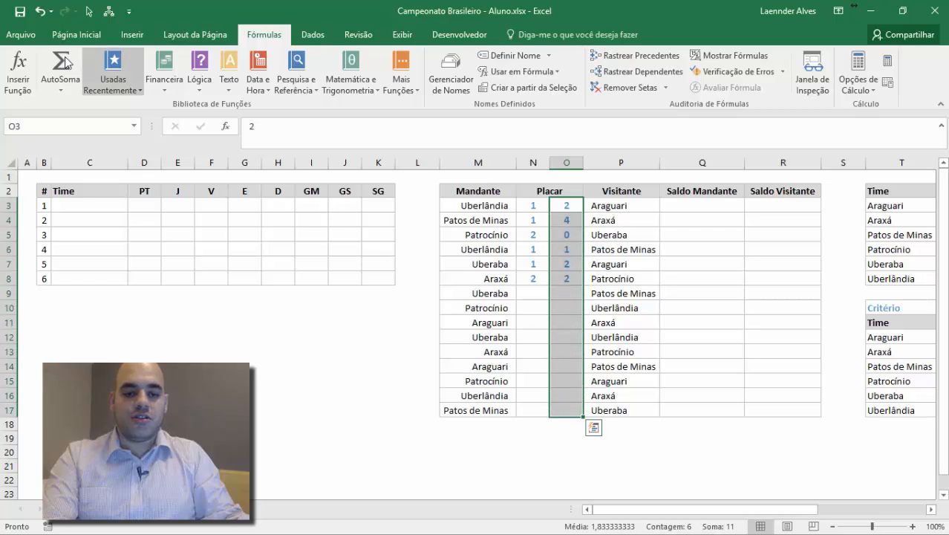
left_click(46, 127)
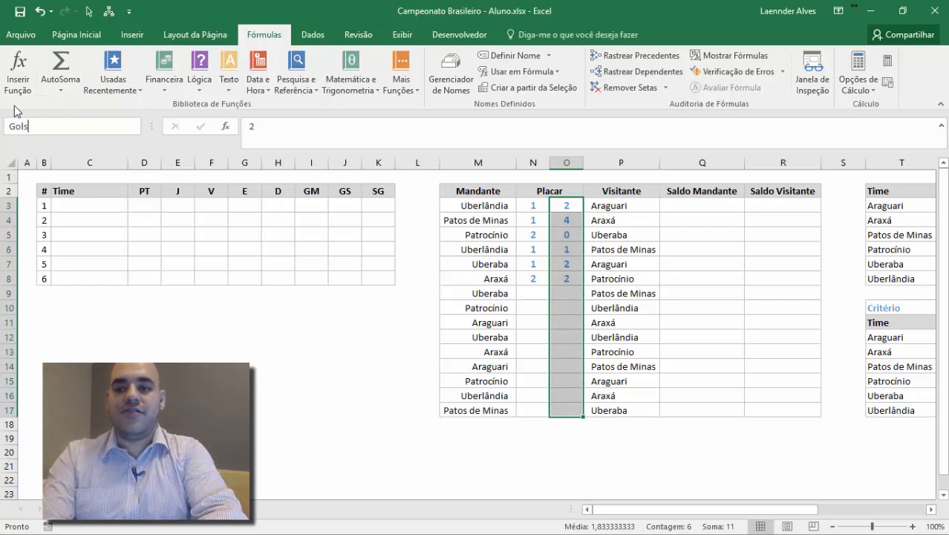
type("GolsVisitante")
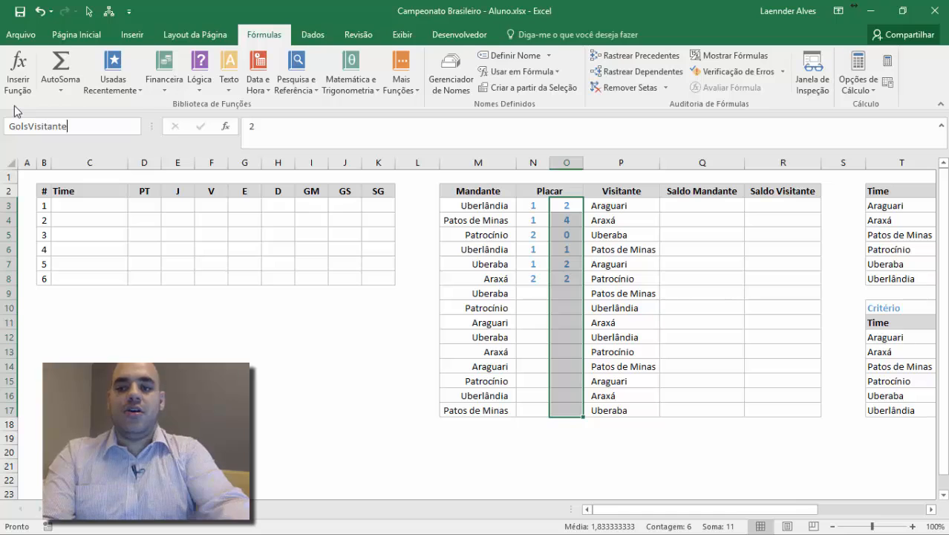
key("Return")
- Name the Saldo Mandante range Q3:Q17 SaldoMandante
left_click_drag(719, 211, 729, 404)
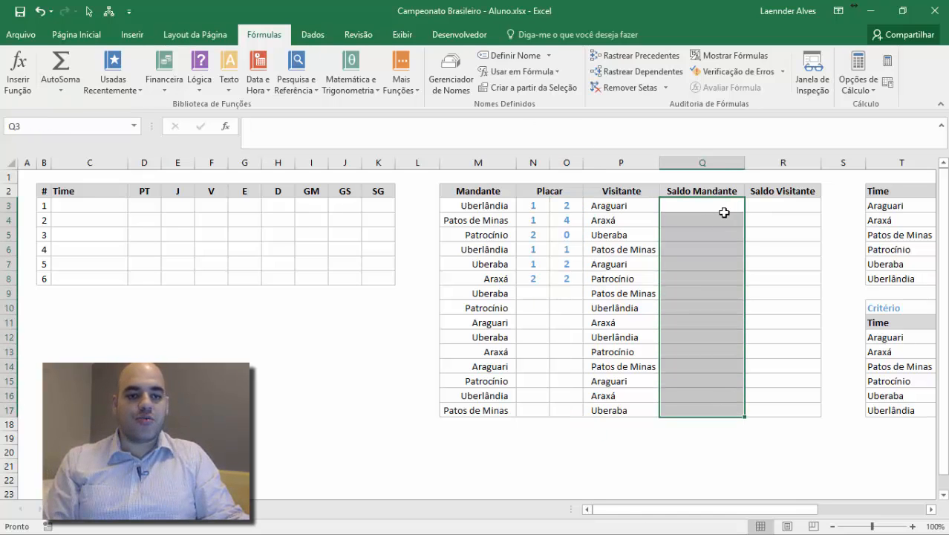
left_click(58, 130)
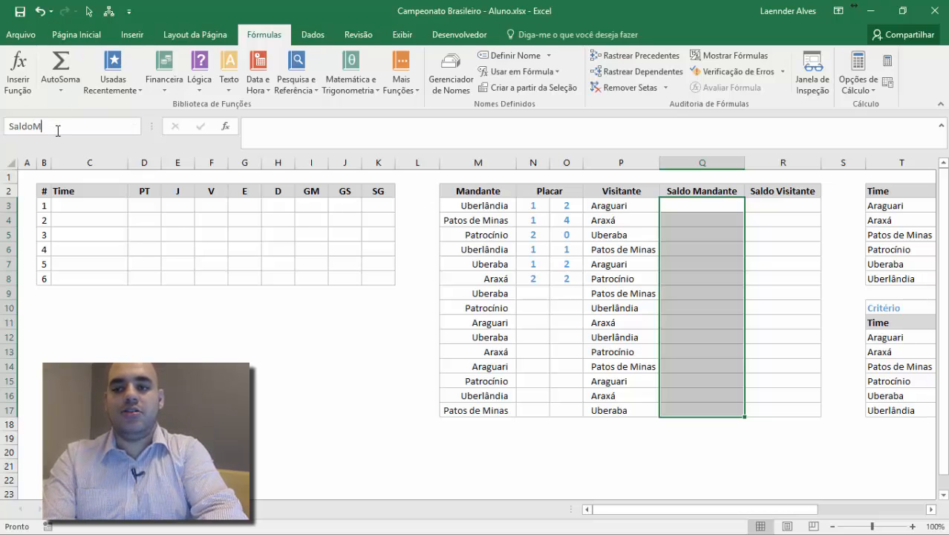
type("Saldo Mandante")
key("Return")
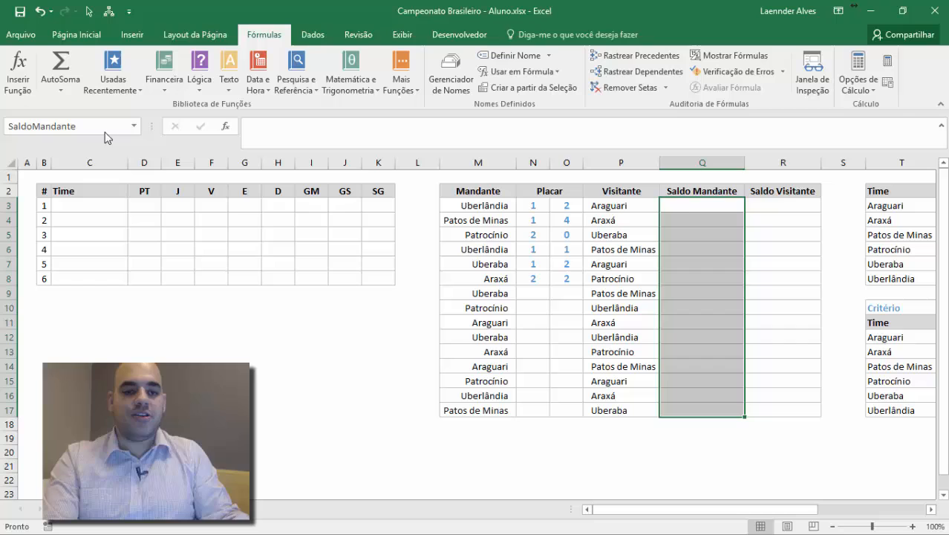
- Name the Saldo Visitante range R3:R17 SaldoVisitante
left_click(765, 204)
left_click_drag(772, 256, 765, 410)
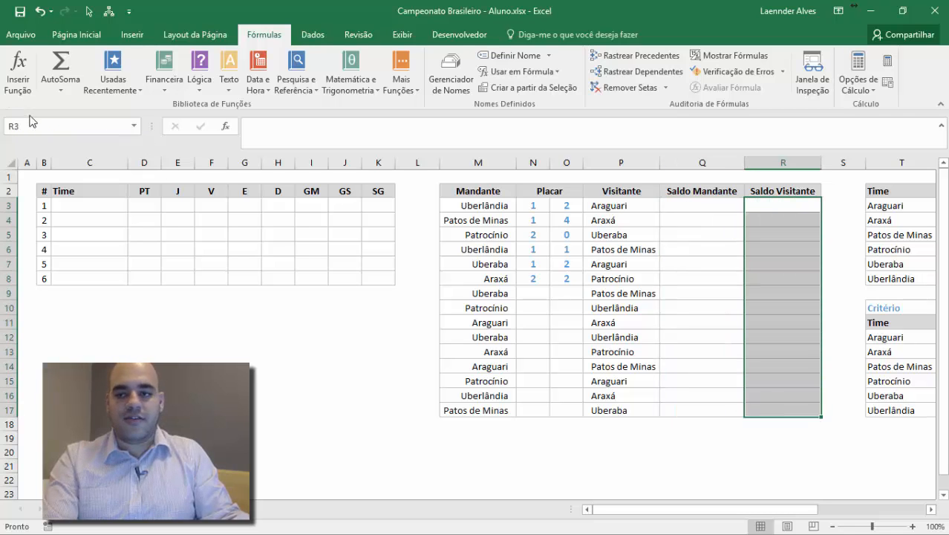
left_click(38, 127)
type("S")
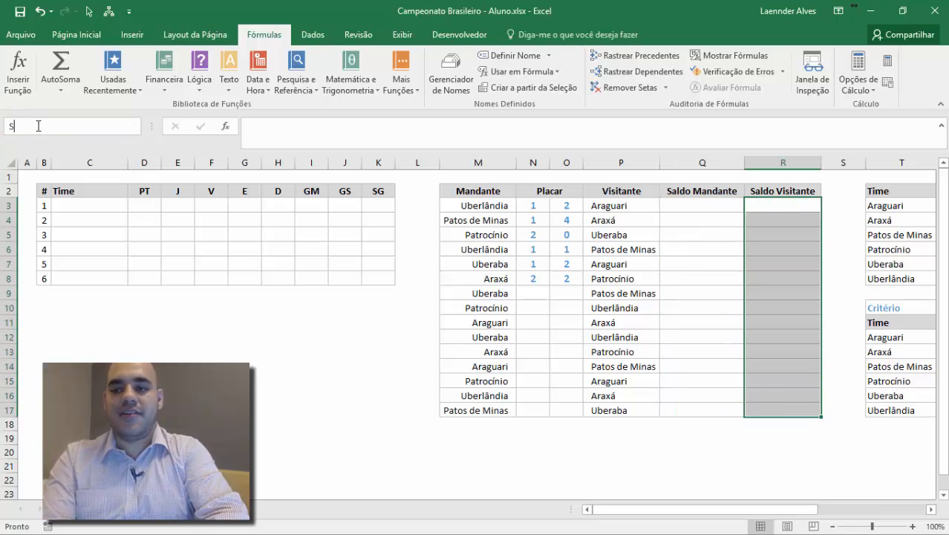
type("aldoVisit")
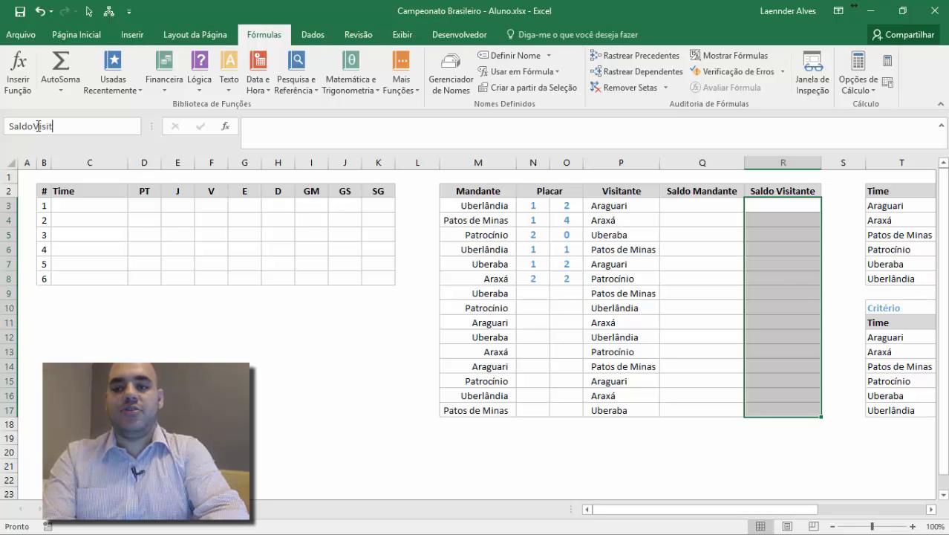
type("ante")
key("Return")
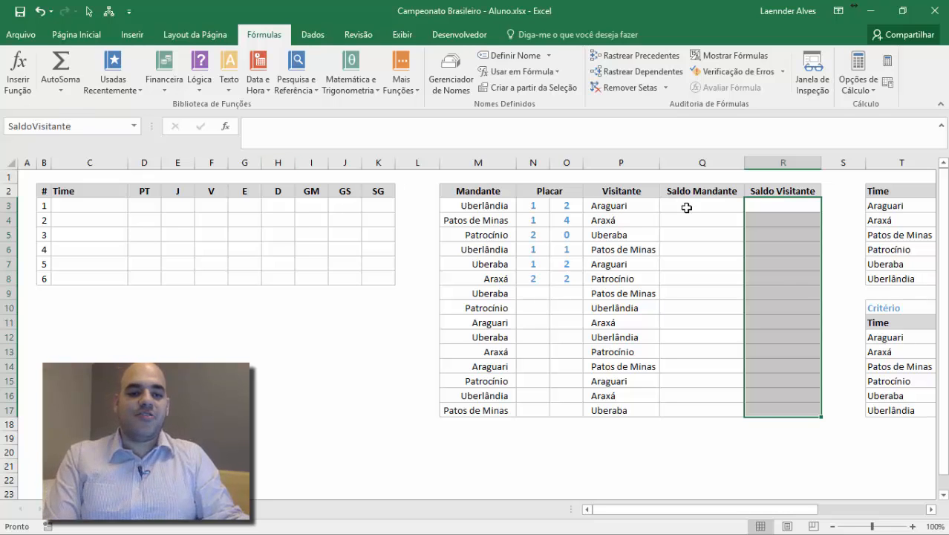
- Calculate the home goal difference in Q3 with =N3-O3 and fill the formula down to Q17
left_click(687, 208)
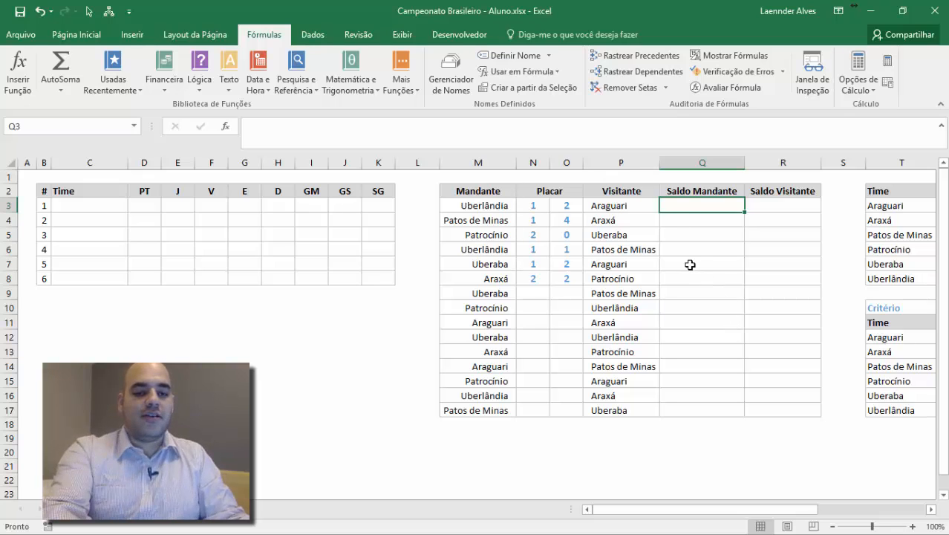
type("=")
left_click(533, 206)
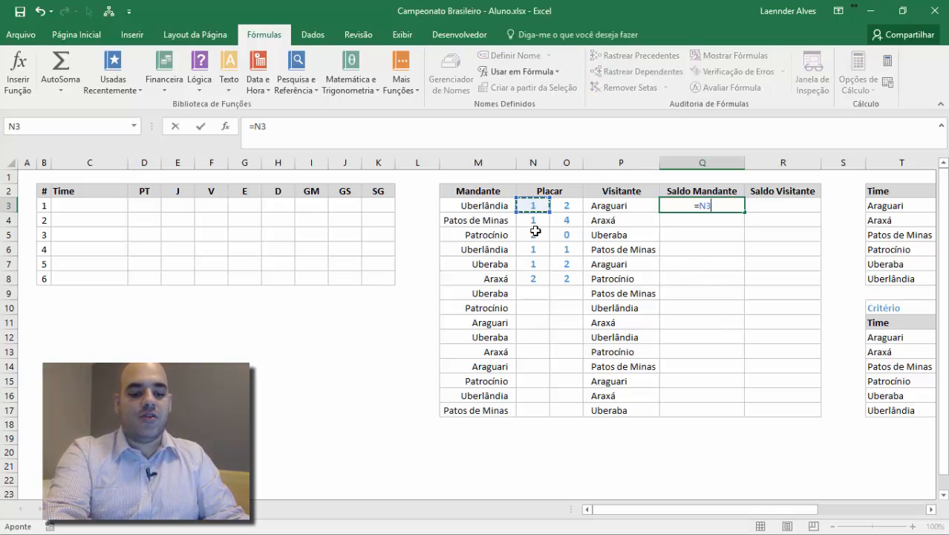
type("-")
left_click(567, 206)
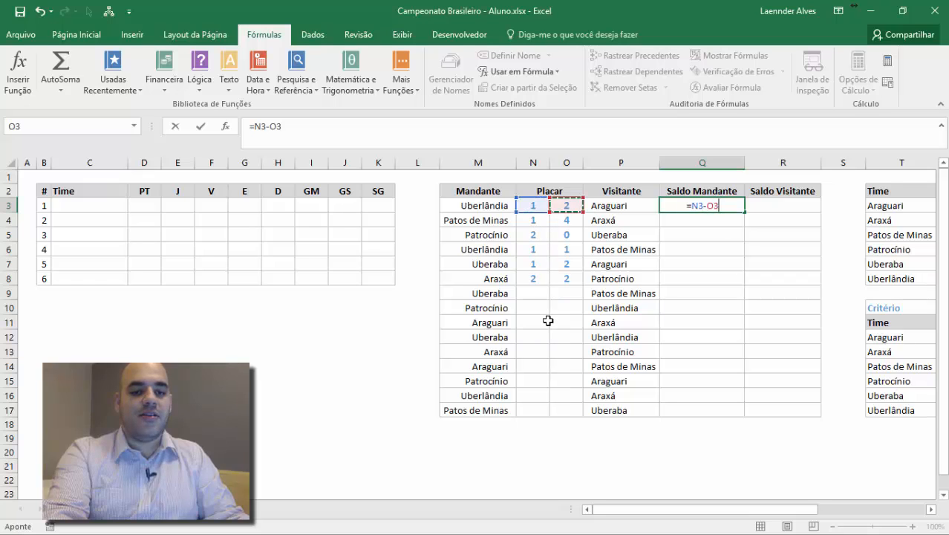
key("Return")
left_click(736, 210)
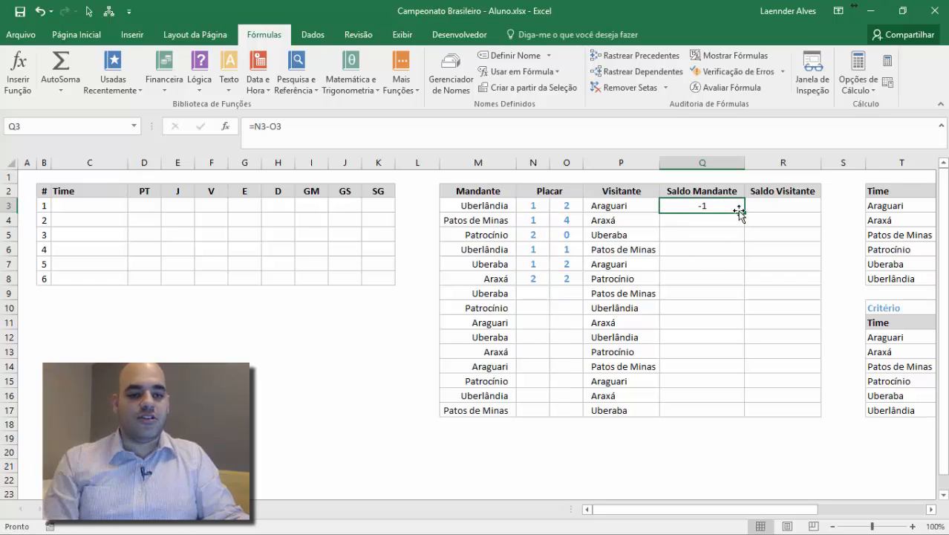
left_click_drag(744, 212, 733, 413)
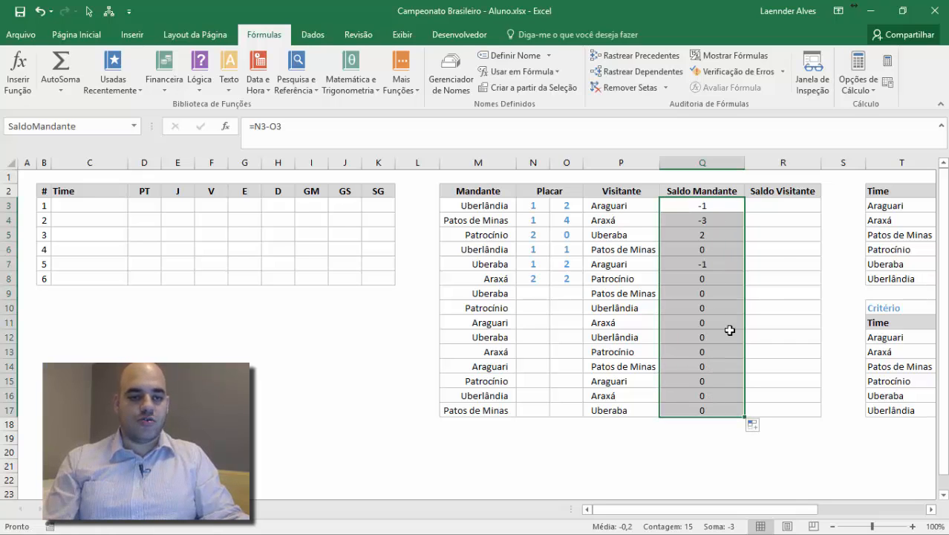
- Calculate the away goal difference in R3 with =O3-N3 and fill the formula down to R17
left_click(782, 211)
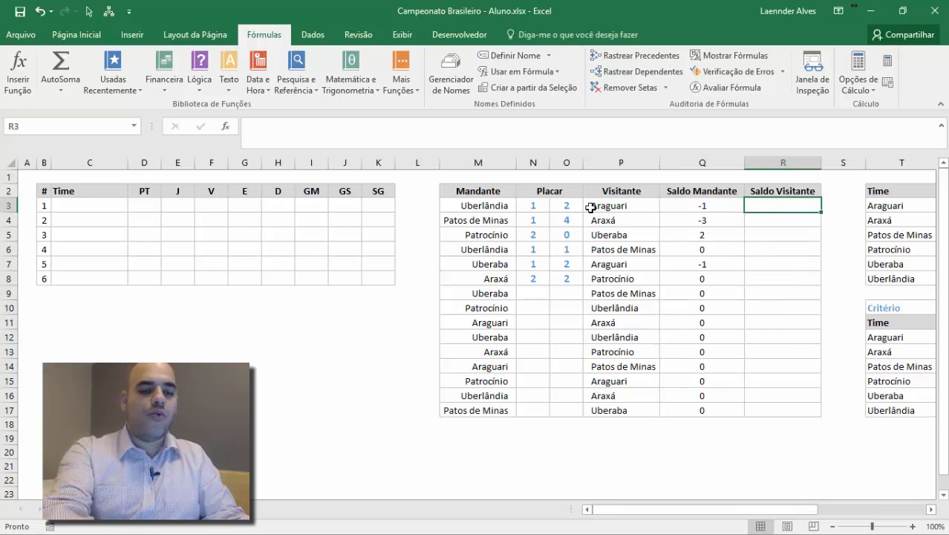
type("=")
left_click(566, 209)
type("-")
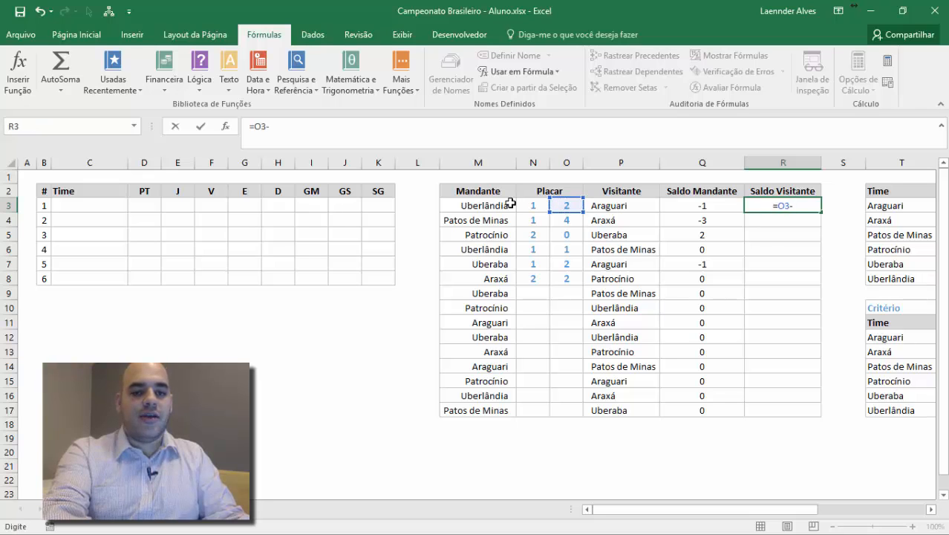
left_click(521, 202)
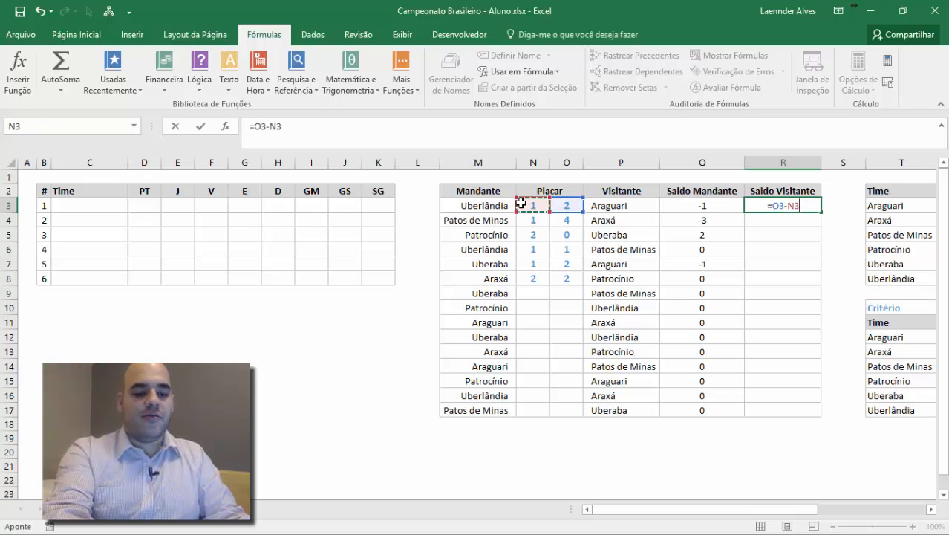
key("ctrl+Return")
double_click(821, 215)
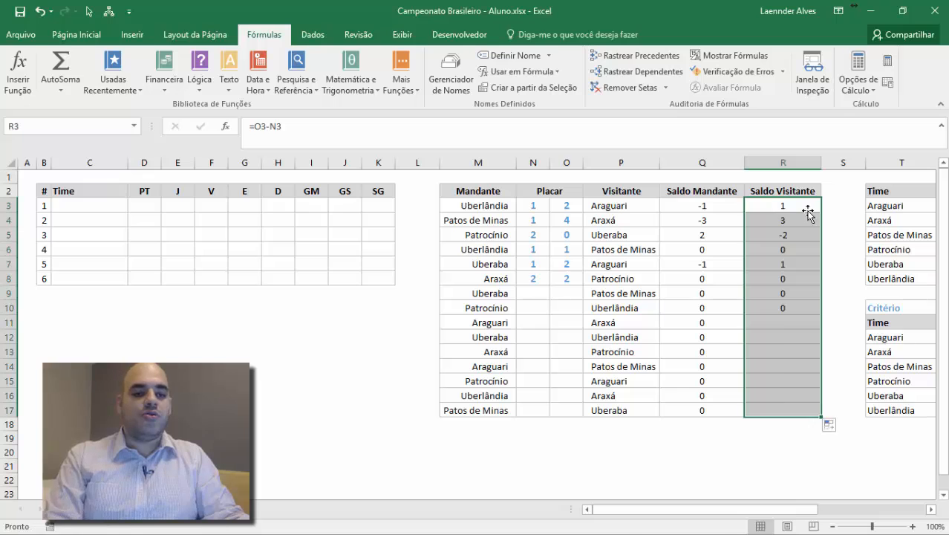
- Compare the Saldo Mandante and Saldo Visitante results for the first three matches
left_click(816, 206)
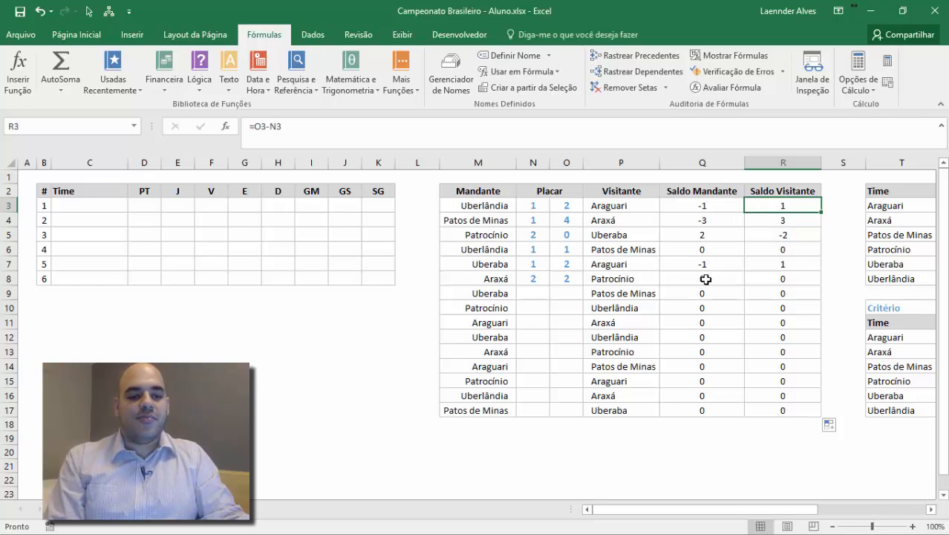
left_click(705, 221)
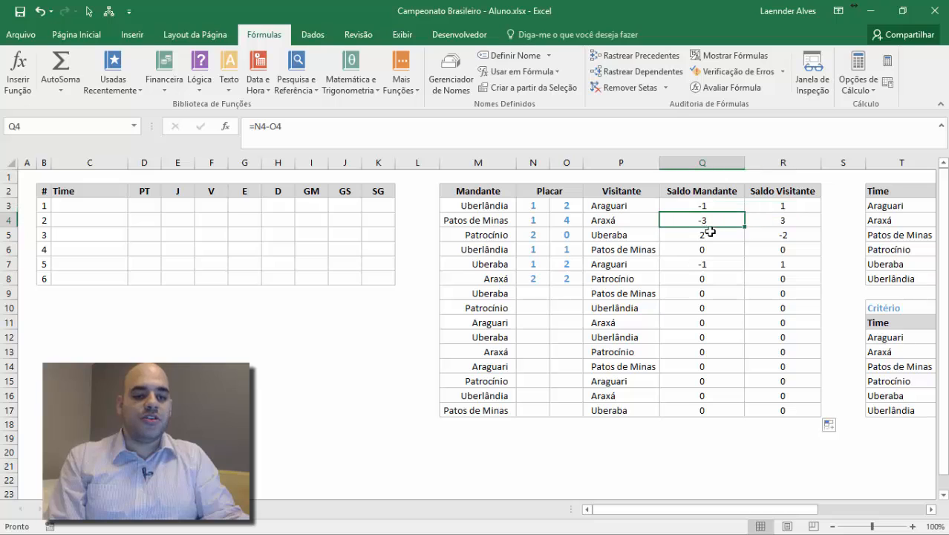
left_click(781, 217)
key("Left")
key("Up")
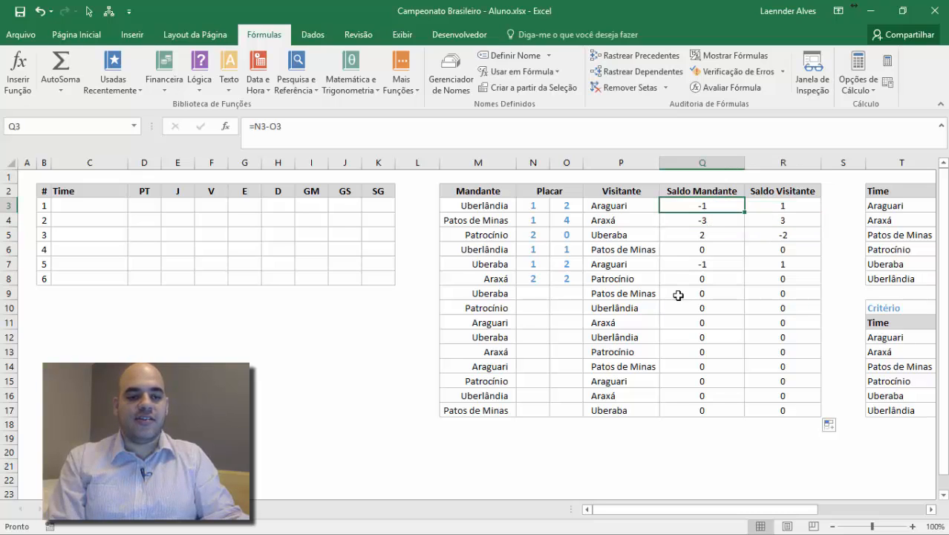
key("Right")
left_click(702, 236)
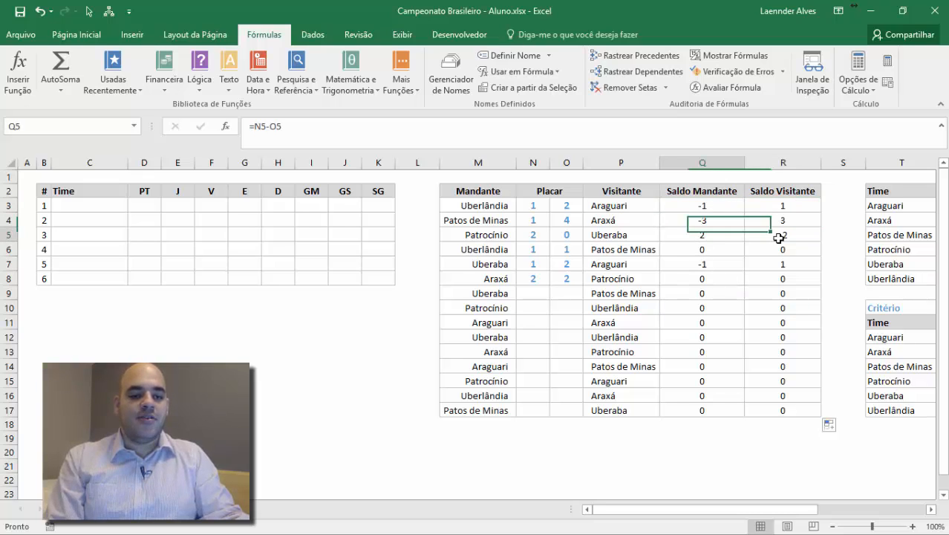
left_click(772, 234)
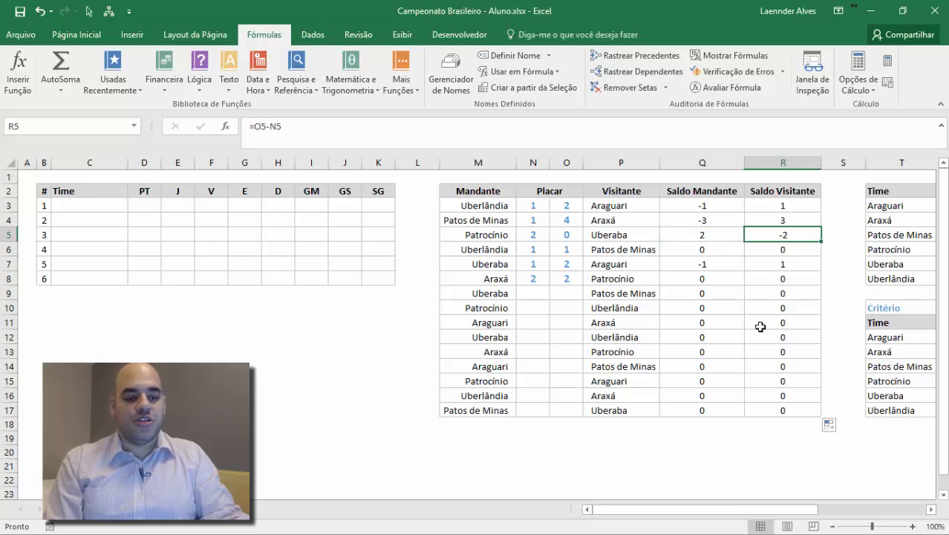
- Start a CONT.SES formula in W3 for Araguari's wins, using TimesMandante as the first criteria range and T3 as its criterion
left_click_drag(790, 512, 855, 510)
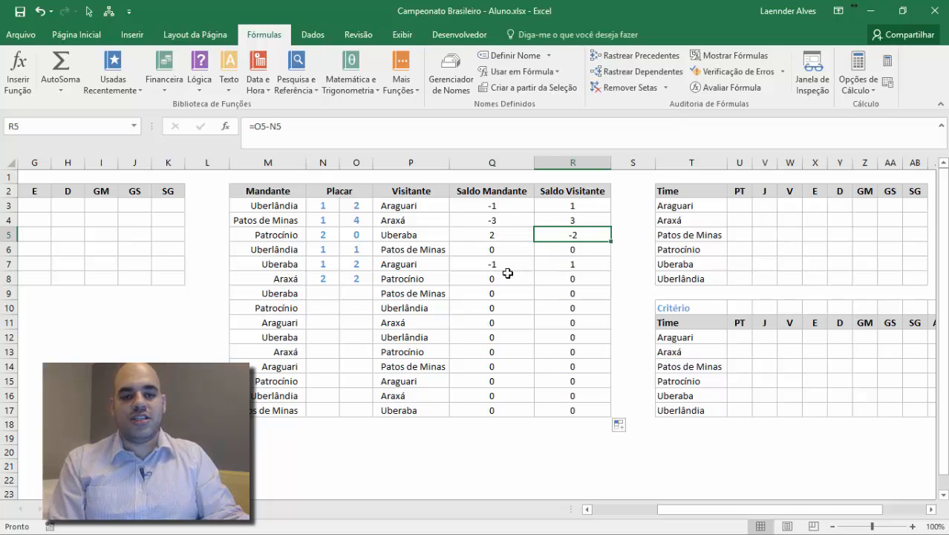
left_click(928, 511)
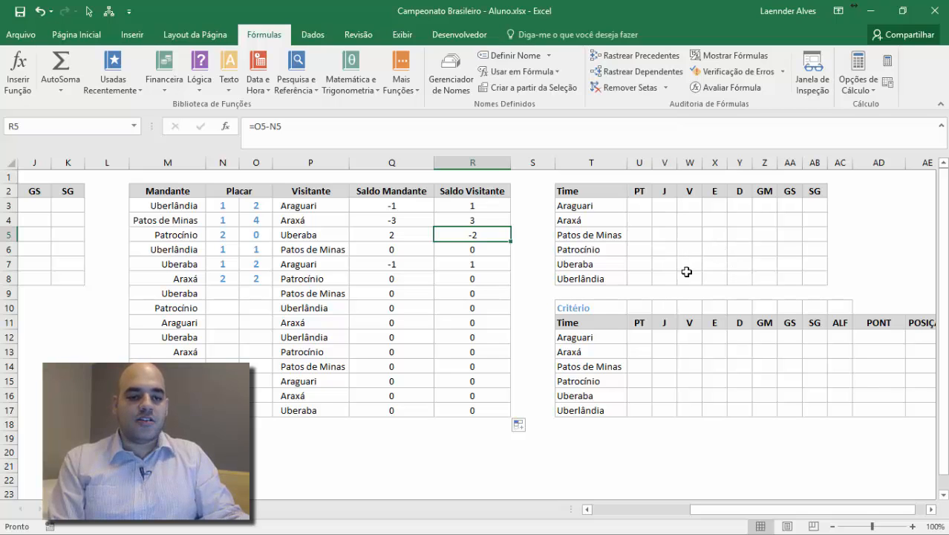
left_click_drag(689, 206, 689, 281)
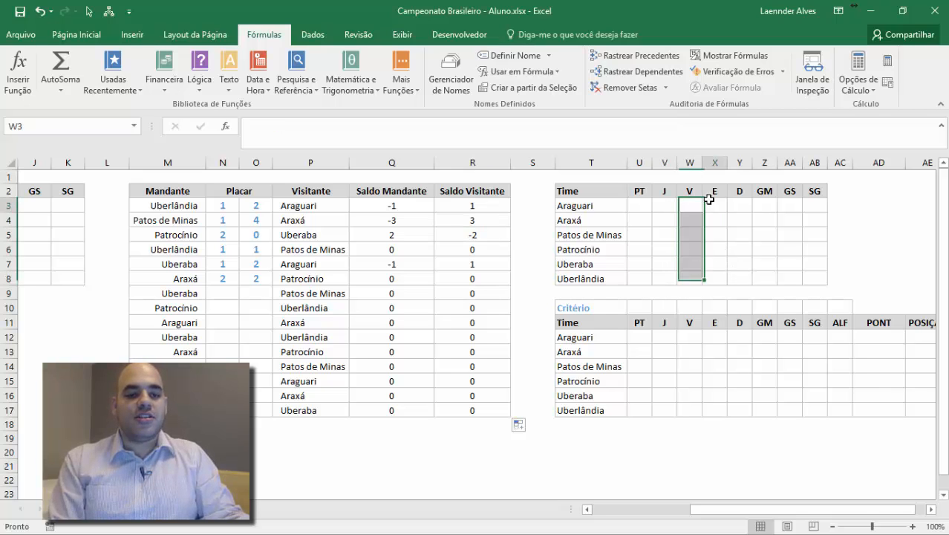
left_click_drag(711, 202, 733, 270)
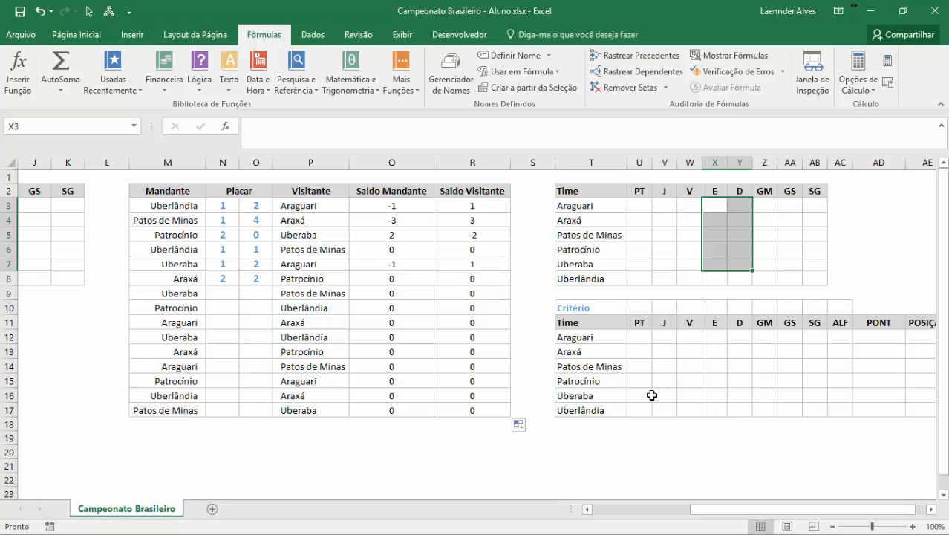
left_click(679, 211)
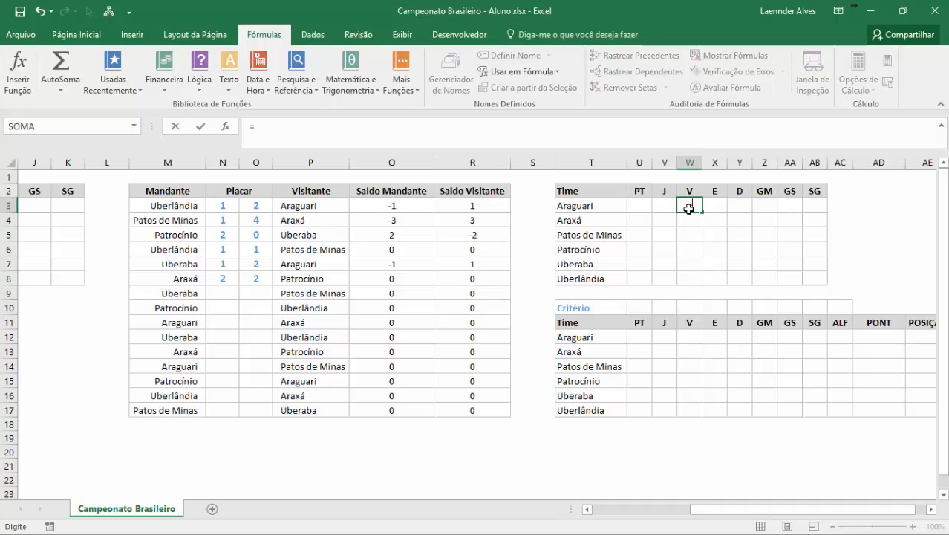
type("=CONT.SES(")
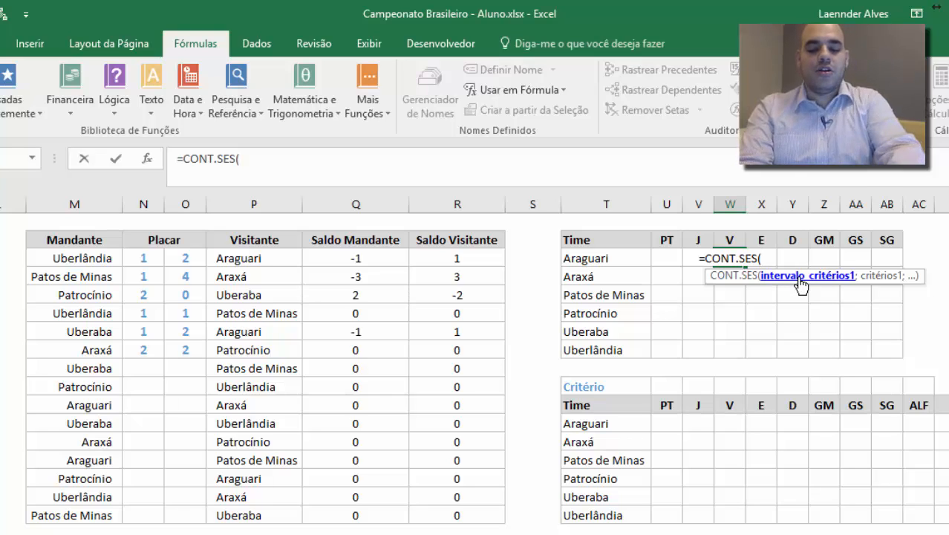
type("tim")
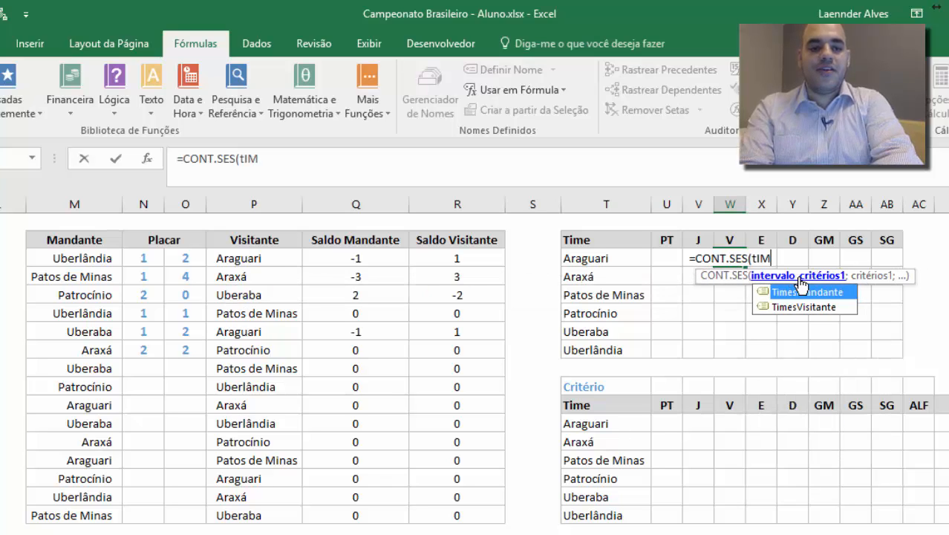
key("Tab")
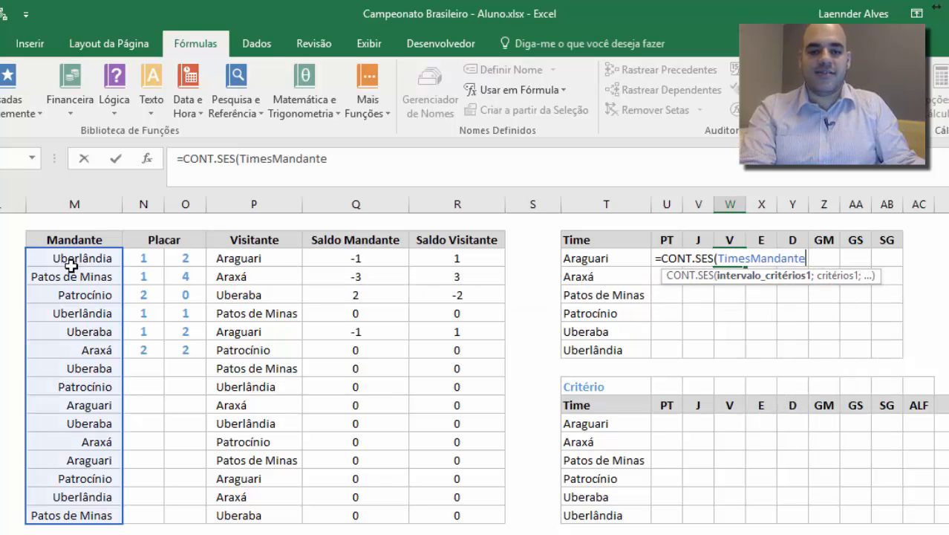
type(";")
left_click(589, 261)
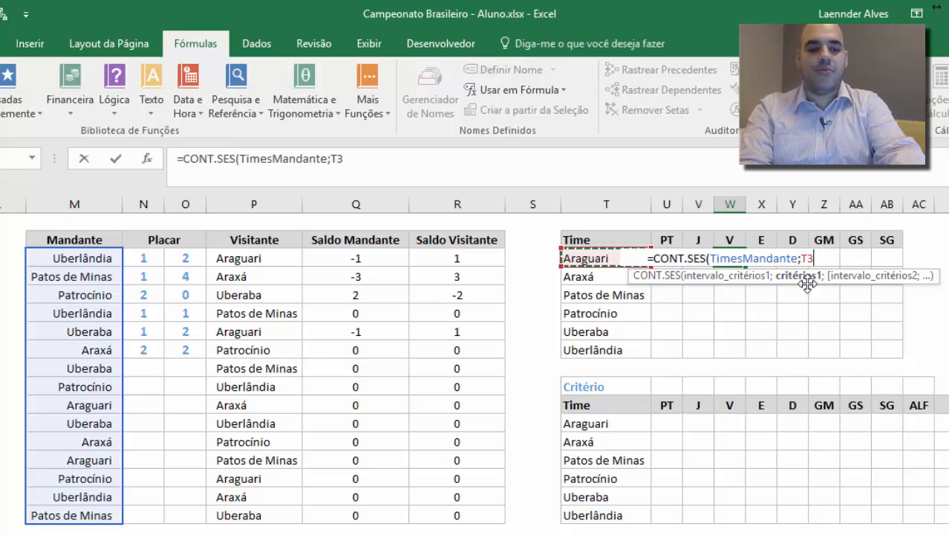
- Add GolsMandante as the second criteria range of the W3 formula, with the non-blank criterion "<>"&""
type(";")
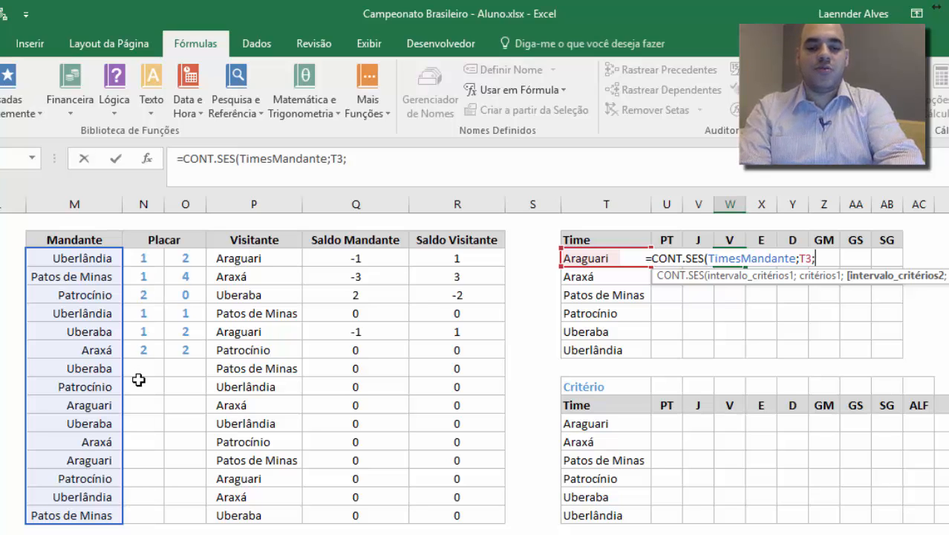
type("gols")
key("Tab")
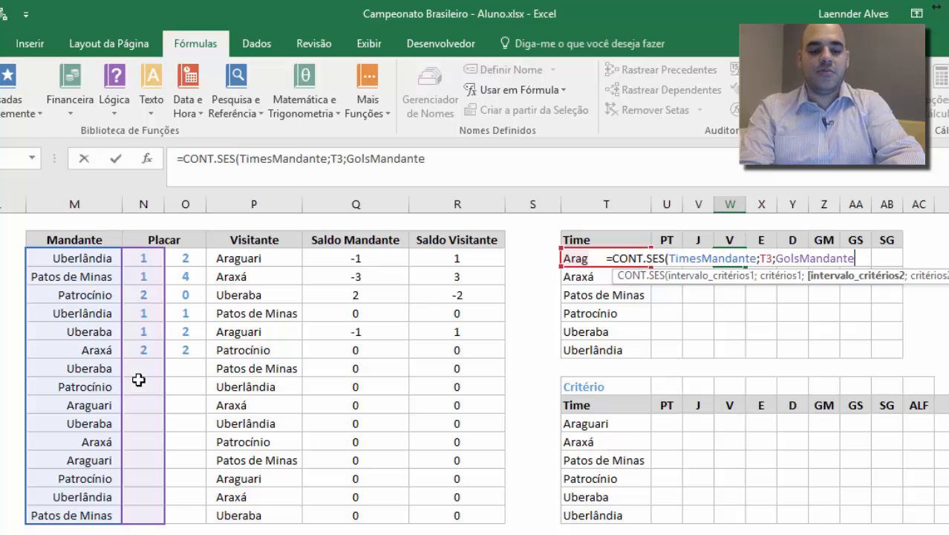
type(";")
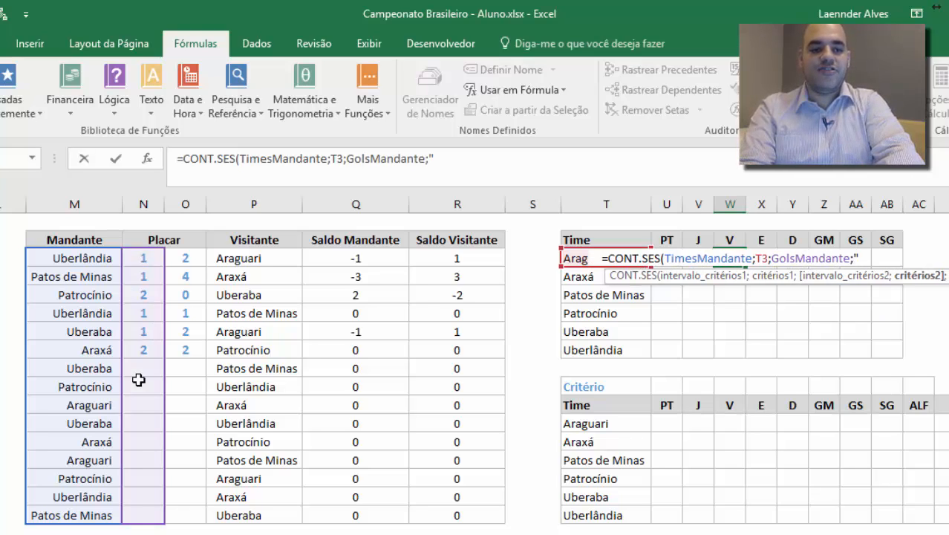
type("\"<>\"")
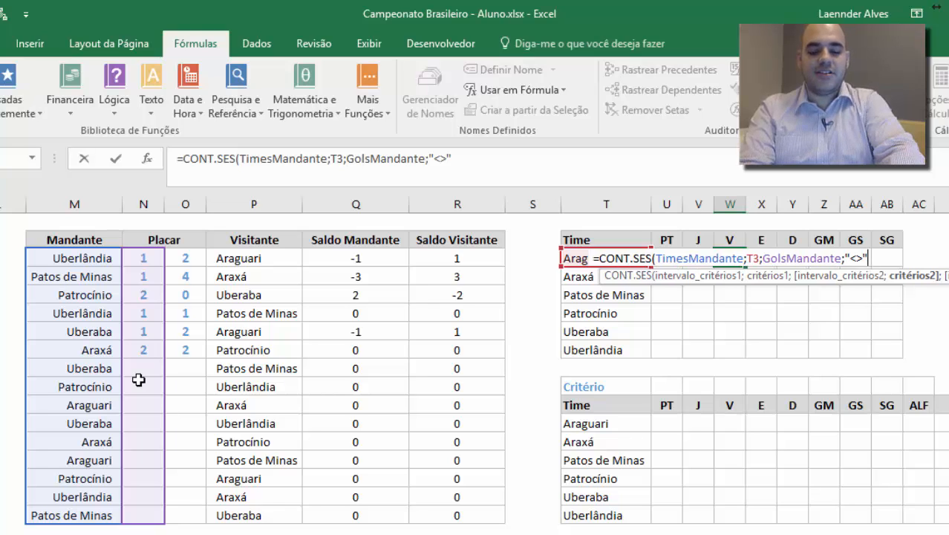
type("&")
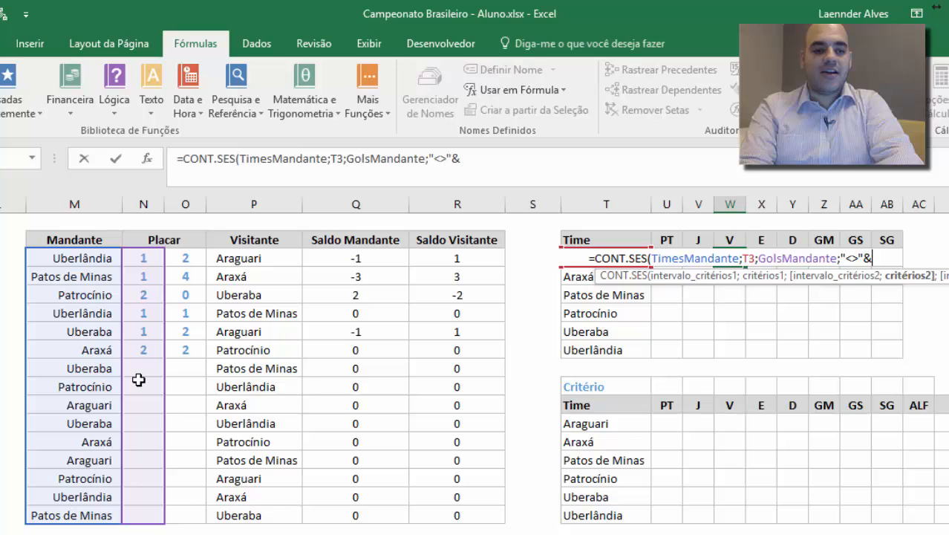
type("\"\"")
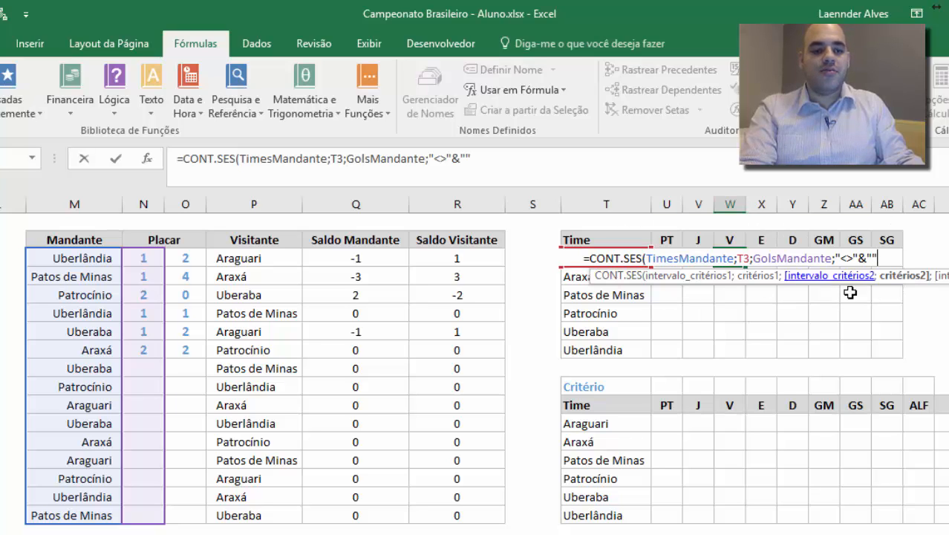
- Add SaldoMandante as the third criteria range of the W3 formula with the criterion ">0" and close the function
type(";")
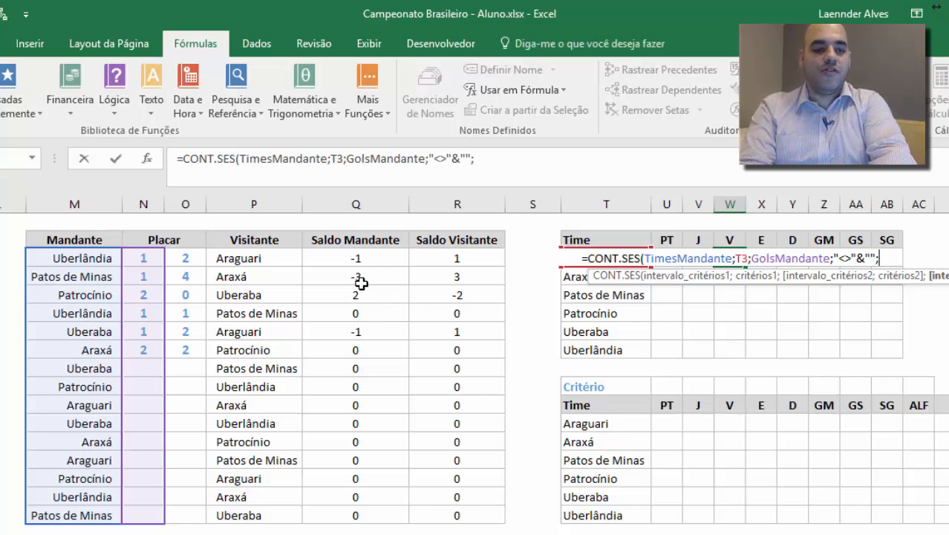
type("SAL")
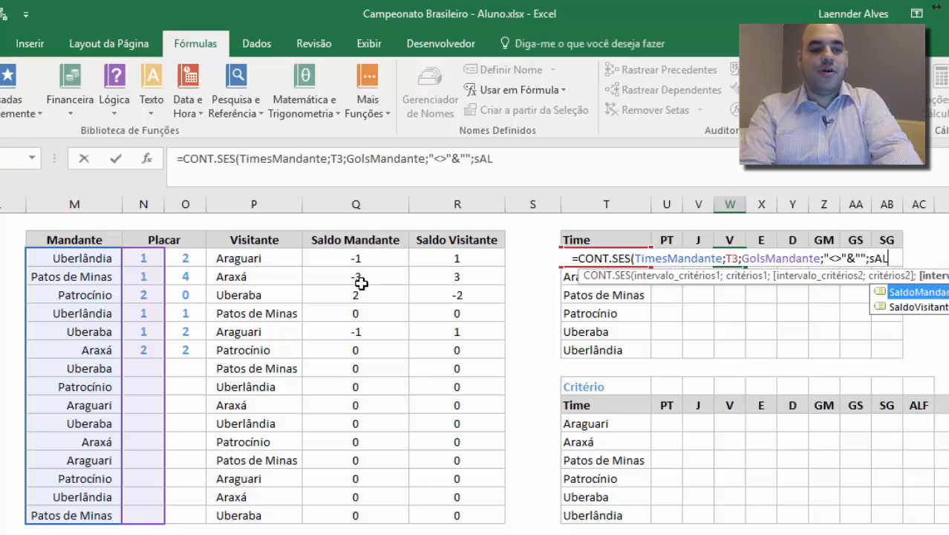
key("Tab")
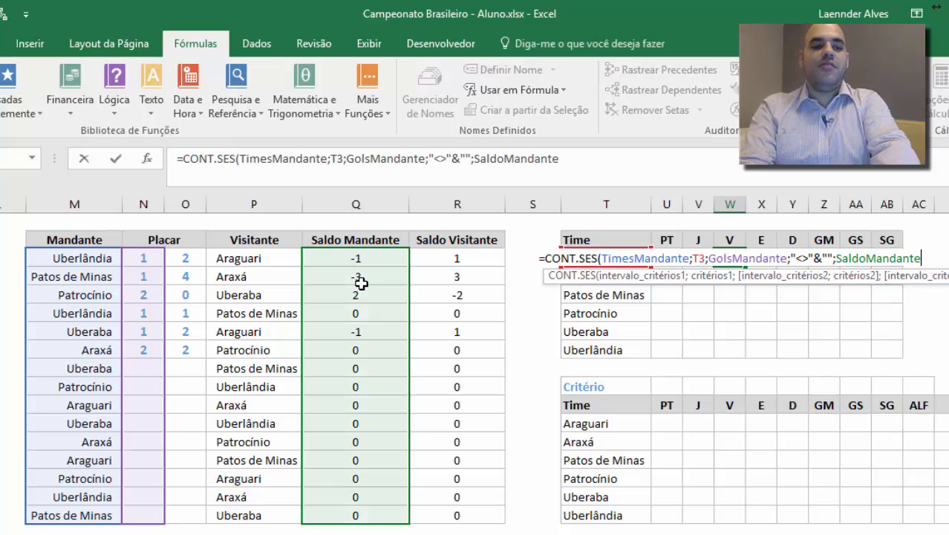
type(";\">0")
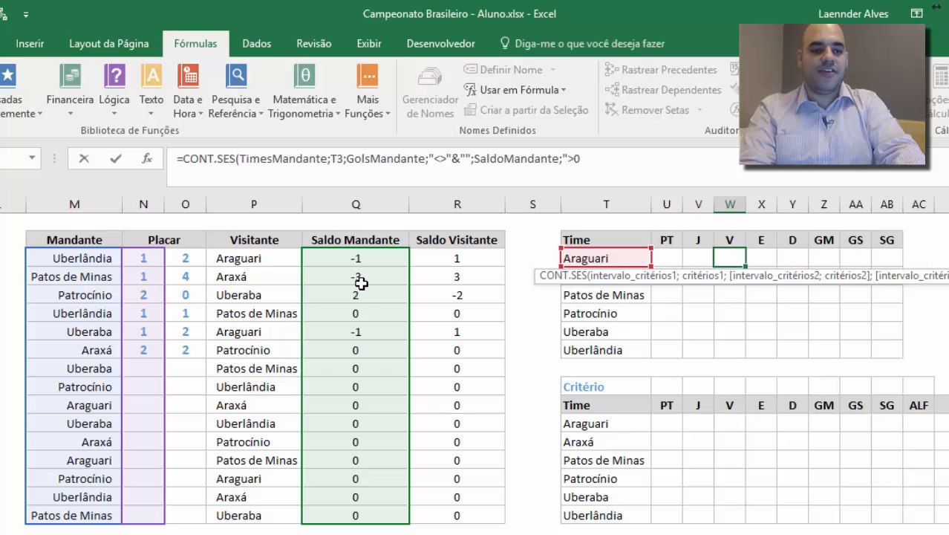
type("\")")
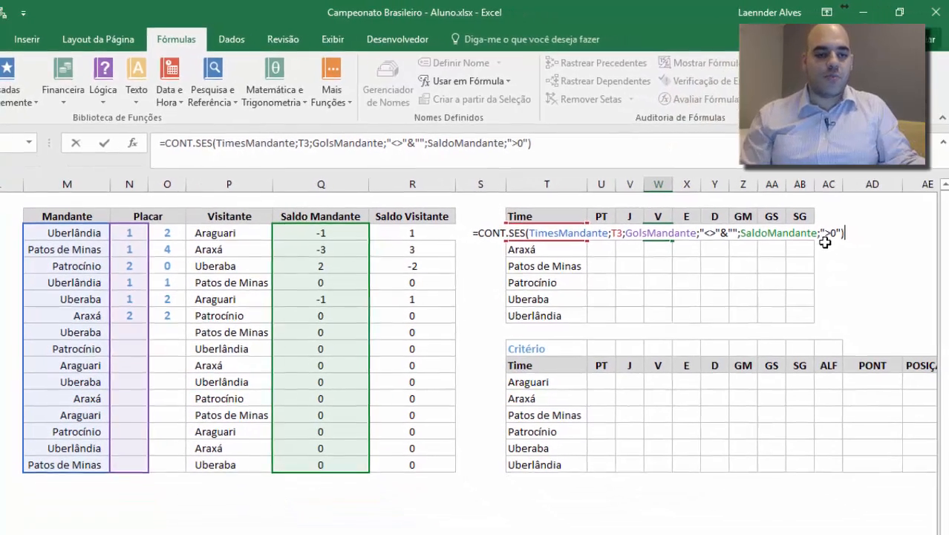
- Append a copy of the CONT.SES function to the W3 formula with a plus sign, without the duplicate equals sign
left_click_drag(849, 230, 437, 224)
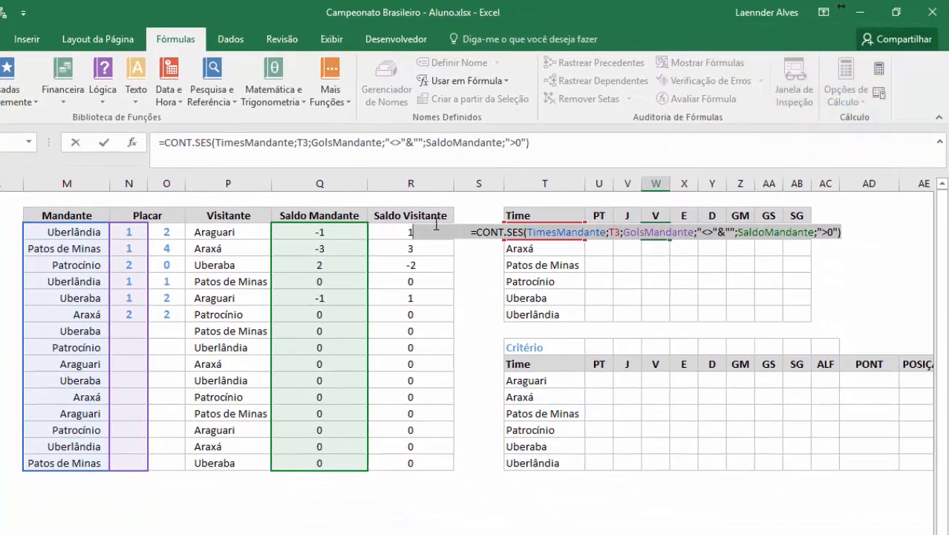
left_click(847, 235)
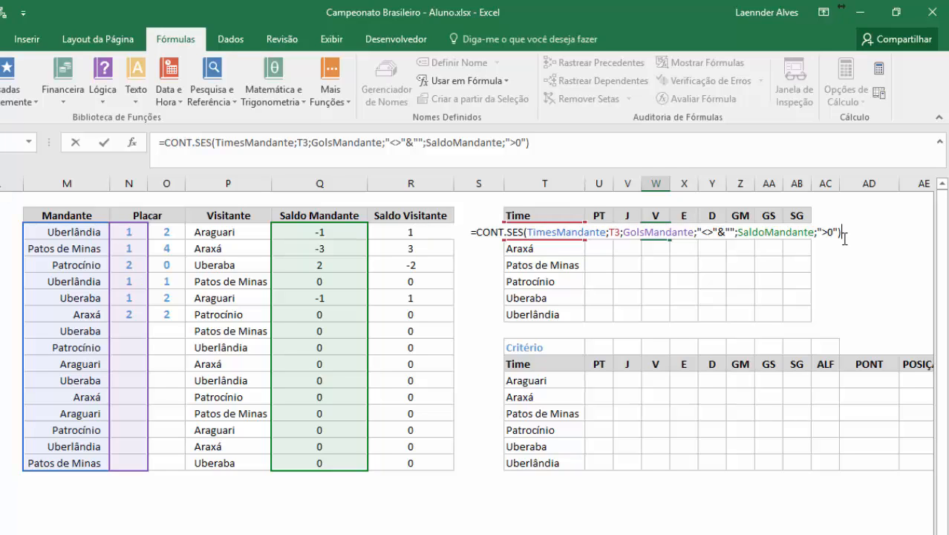
type("+")
key("ctrl+v")
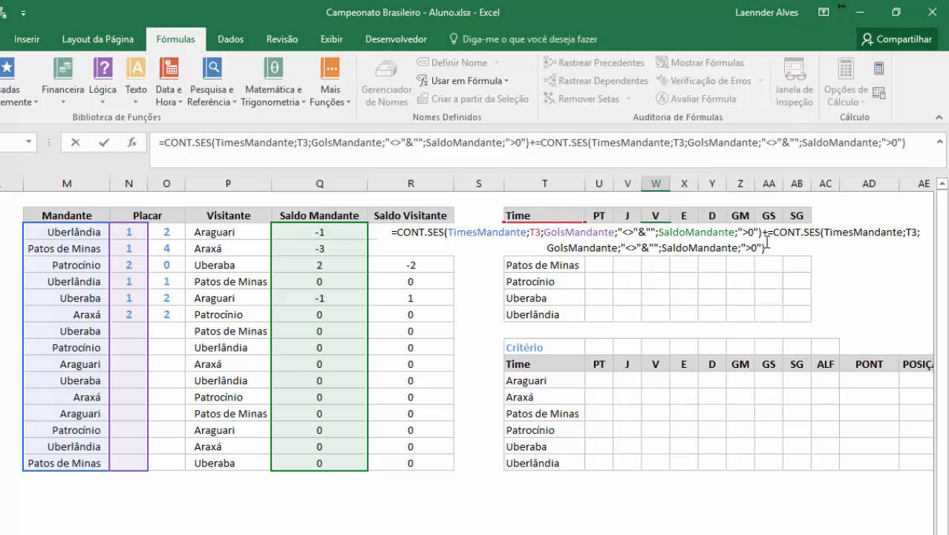
key("BackSpace")
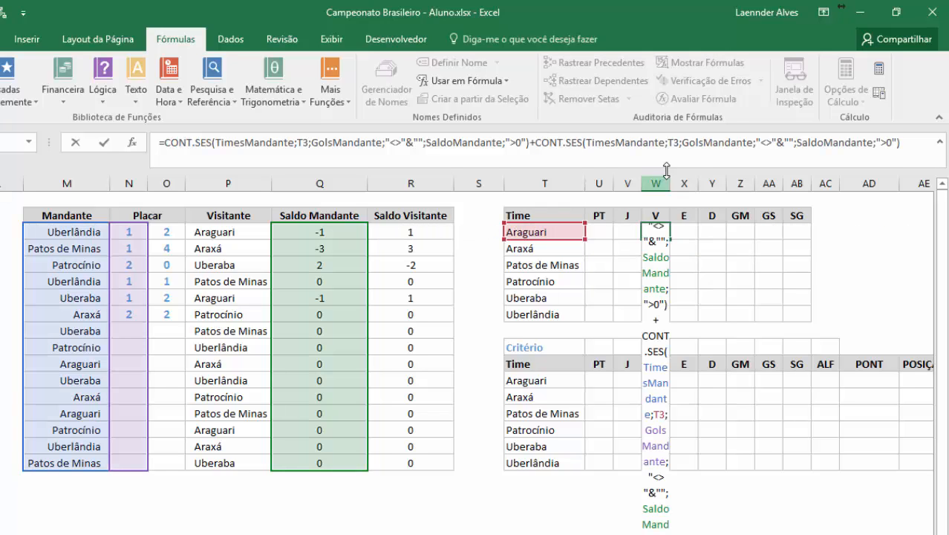
- Replace TimesMandante with TimesVisitante in the second CONT.SES of the W3 formula
left_click(662, 155)
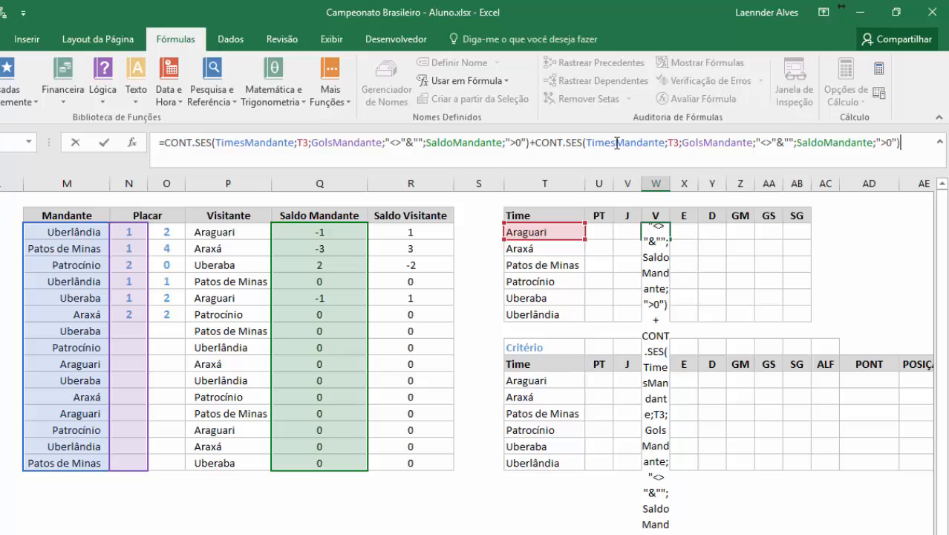
left_click_drag(636, 144, 665, 144)
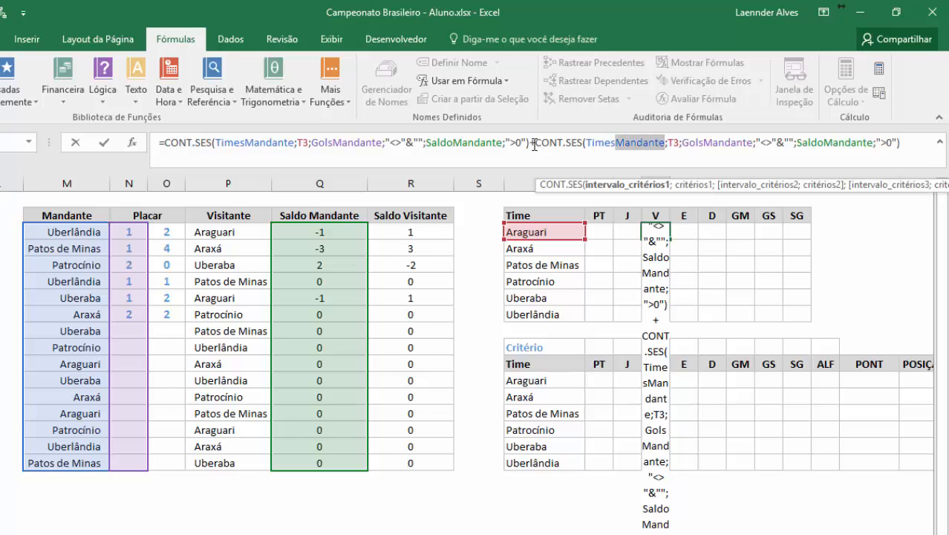
left_click_drag(534, 144, 872, 141)
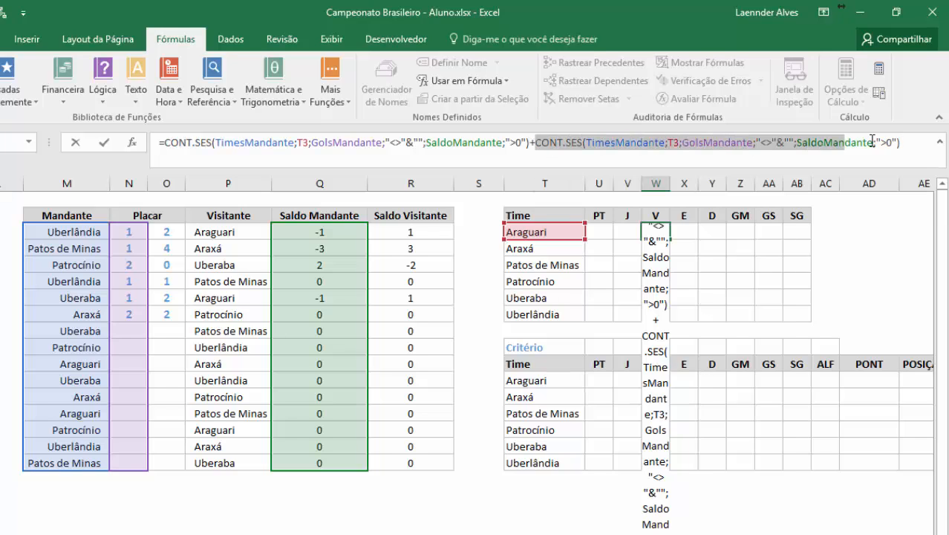
left_click(655, 143)
left_click_drag(664, 142, 615, 142)
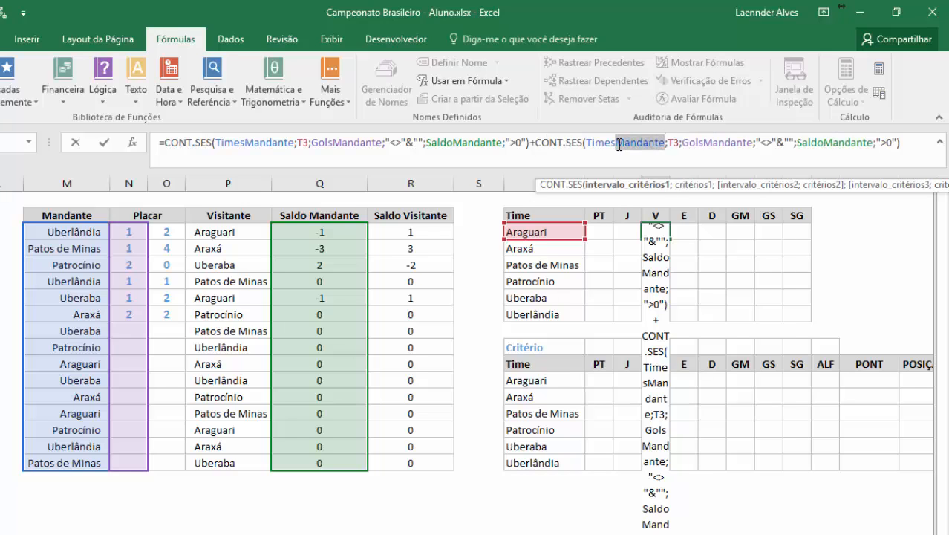
type("v")
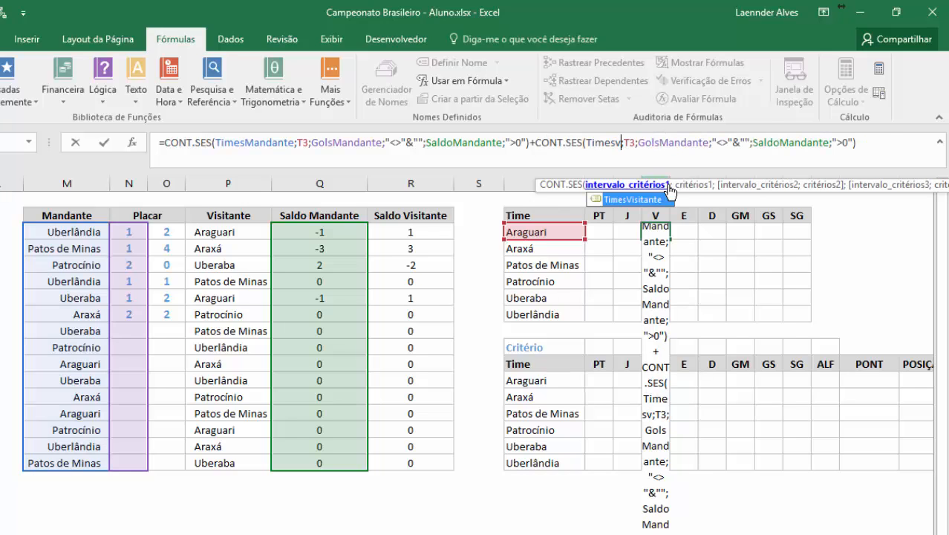
key("Tab")
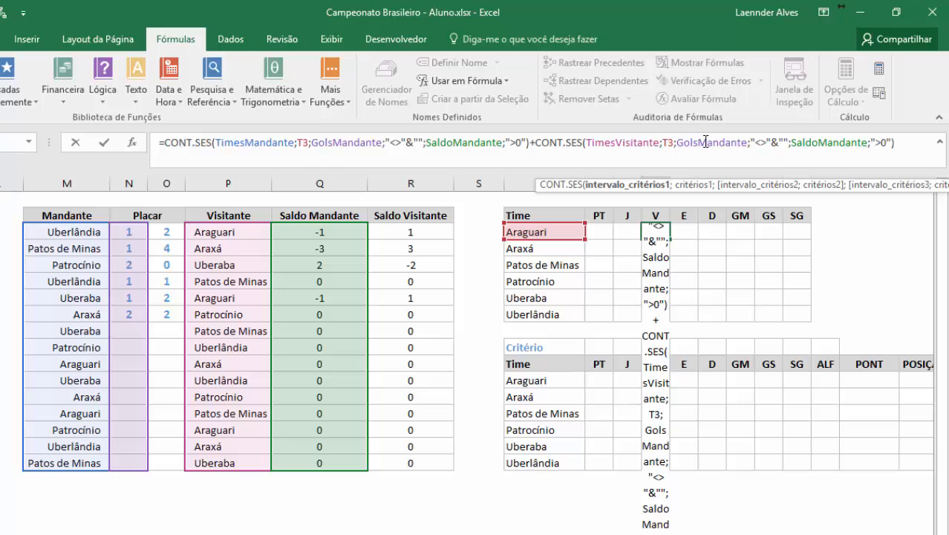
- Change the second CONT.SES of the W3 formula to use GolsVisitante and SaldoVisitante instead of the home ranges
left_click_drag(704, 143, 746, 142)
type("v")
key("Tab")
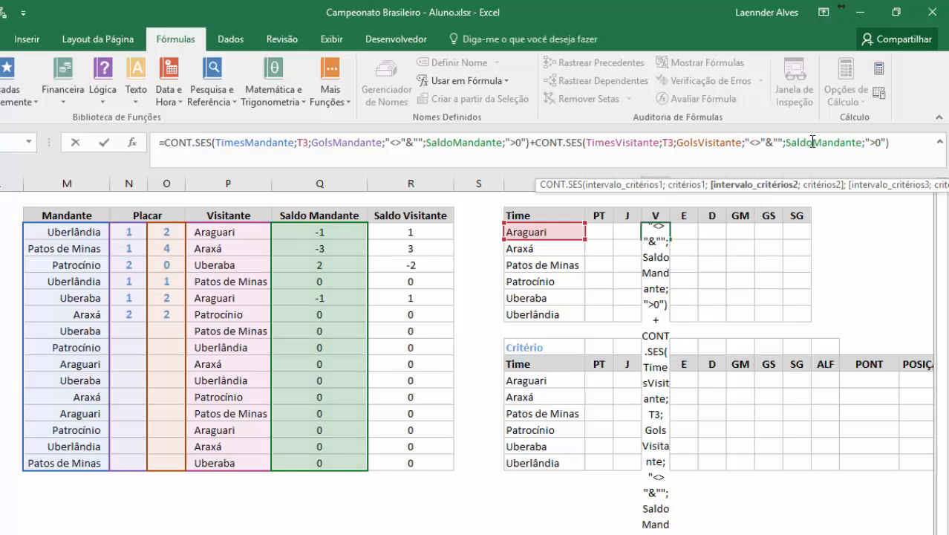
left_click_drag(829, 142, 861, 142)
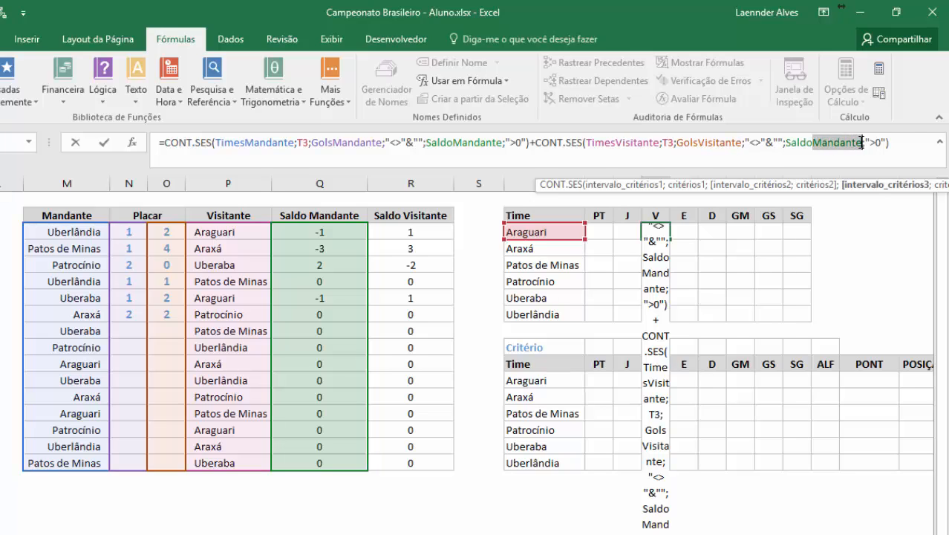
type("v")
key("Tab")
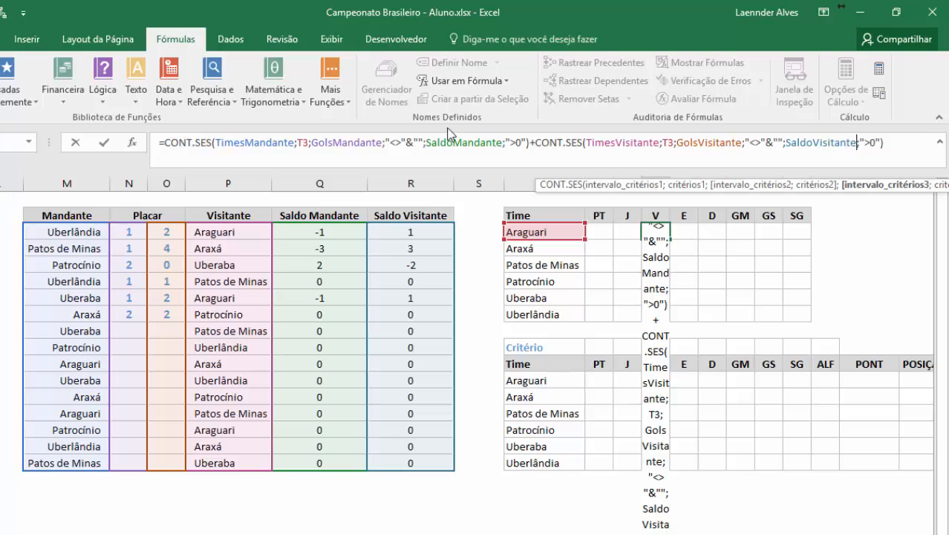
- Review both halves of the W3 wins formula, commit it, and check the result against Araguari's matches with Uberlândia and Uberaba
left_click_drag(167, 148, 532, 141)
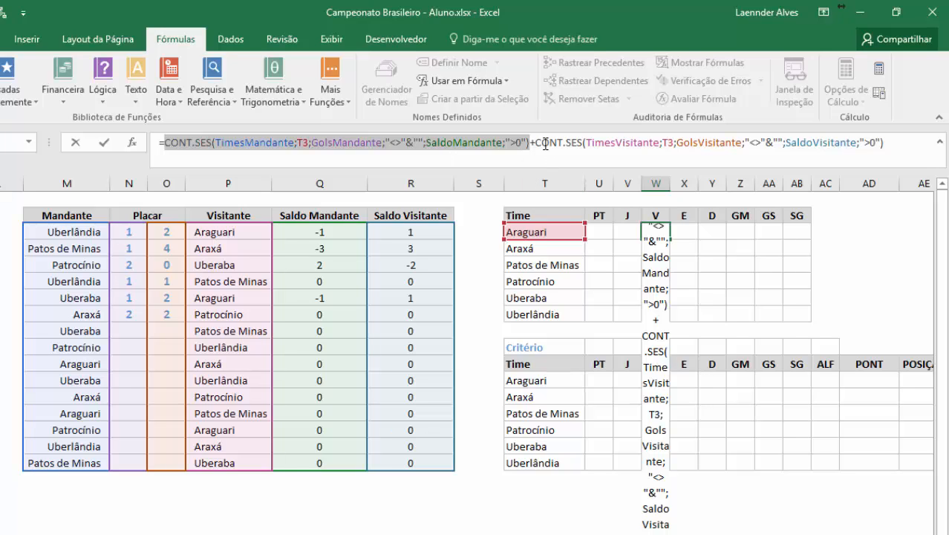
left_click_drag(534, 143, 880, 143)
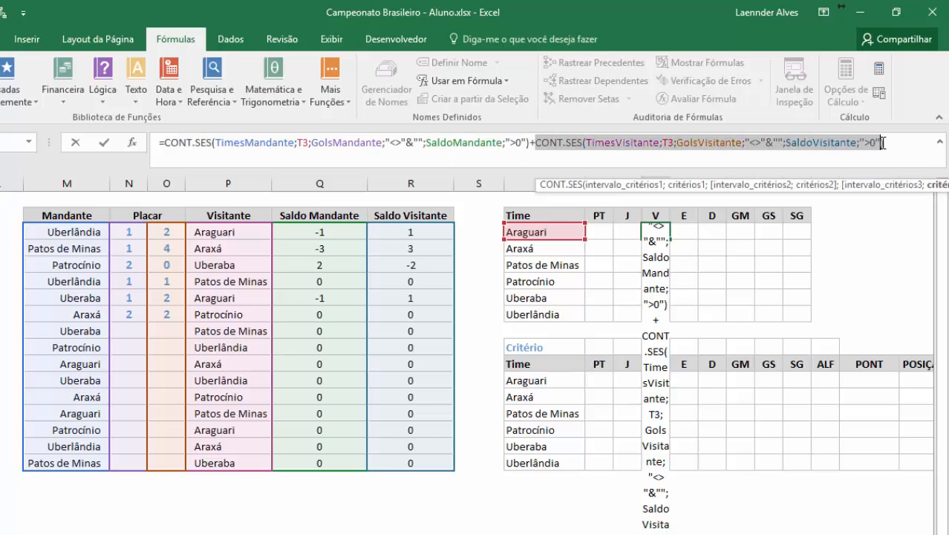
left_click(883, 143)
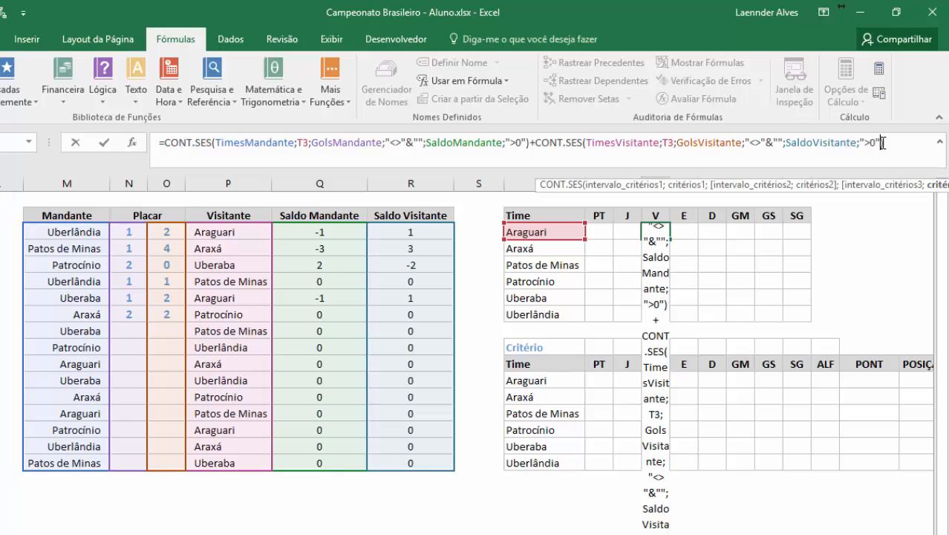
key("Return")
left_click(661, 233)
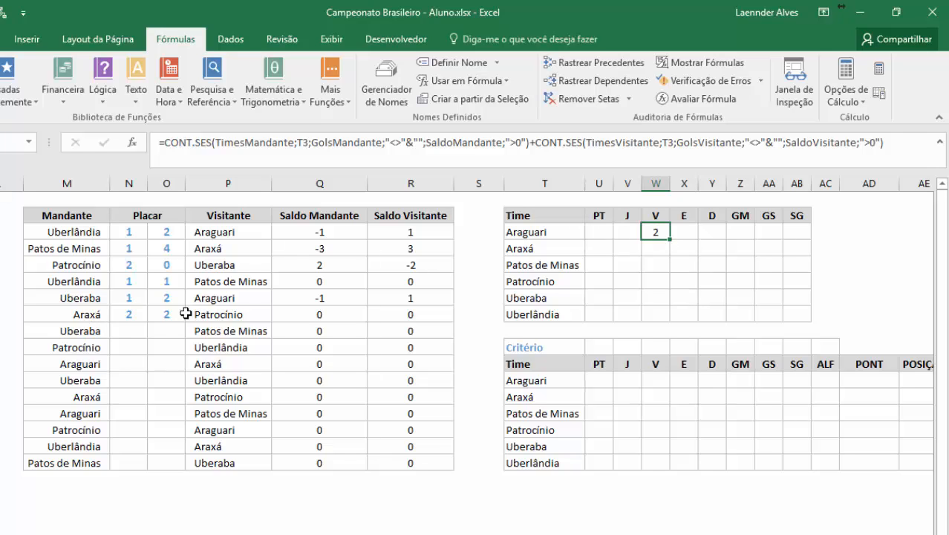
left_click_drag(223, 236, 92, 231)
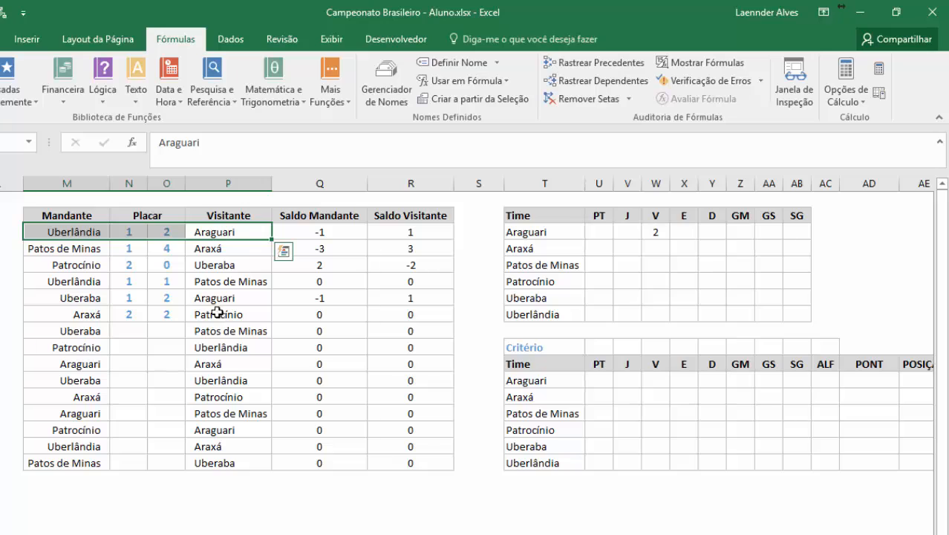
left_click_drag(211, 298, 29, 298)
- Fill the wins formula from W3 down to W8 for all the teams
left_click(658, 233)
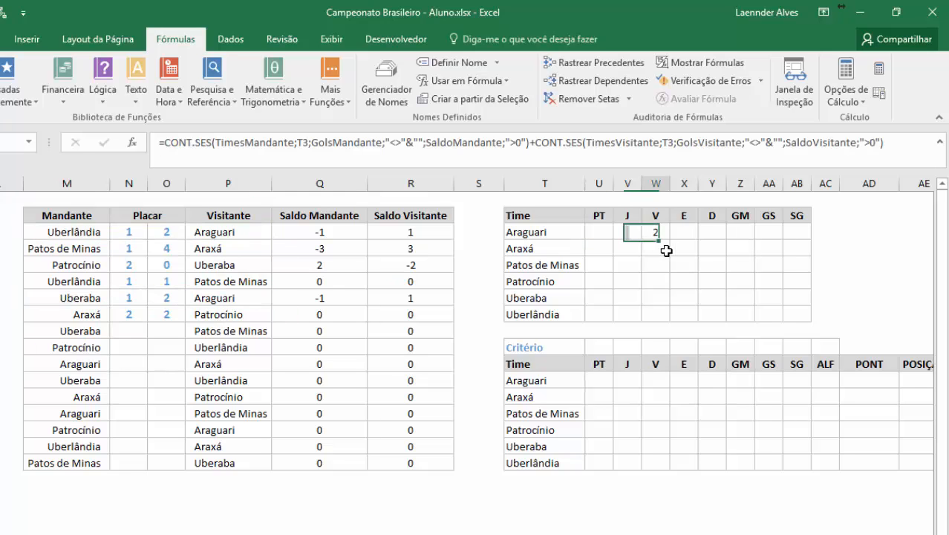
left_click_drag(670, 239, 668, 318)
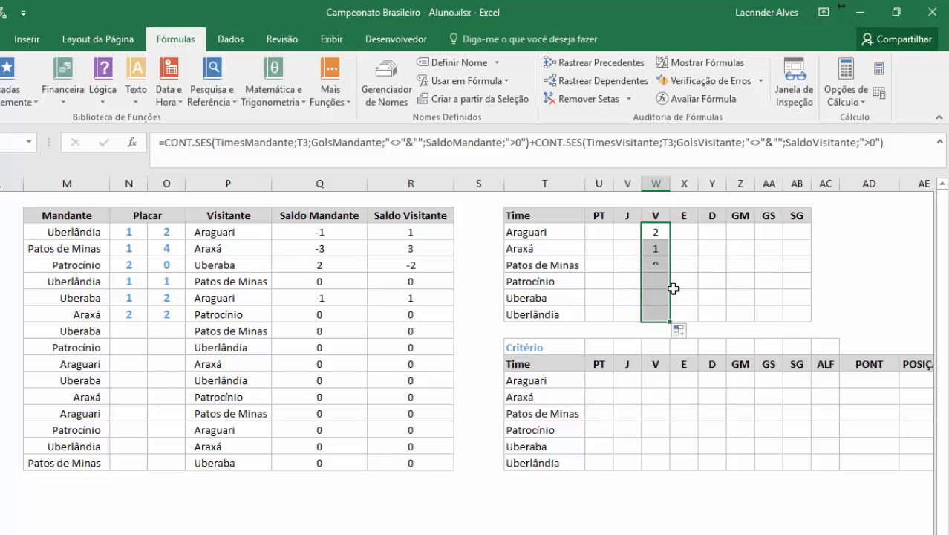
left_click(691, 233)
- Copy the wins formula text from W3 into the draws cell X3, keeping its references to T3
left_click(656, 233)
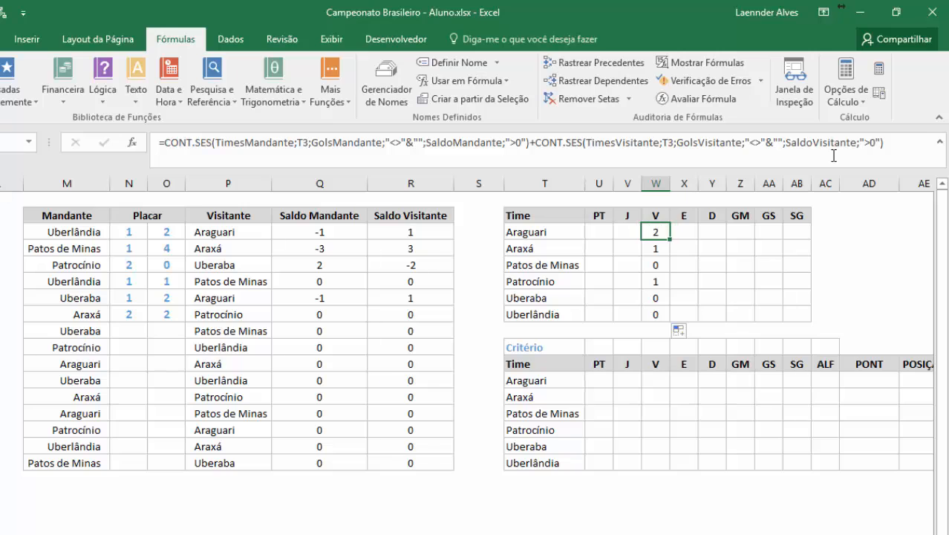
left_click_drag(906, 147, 78, 131)
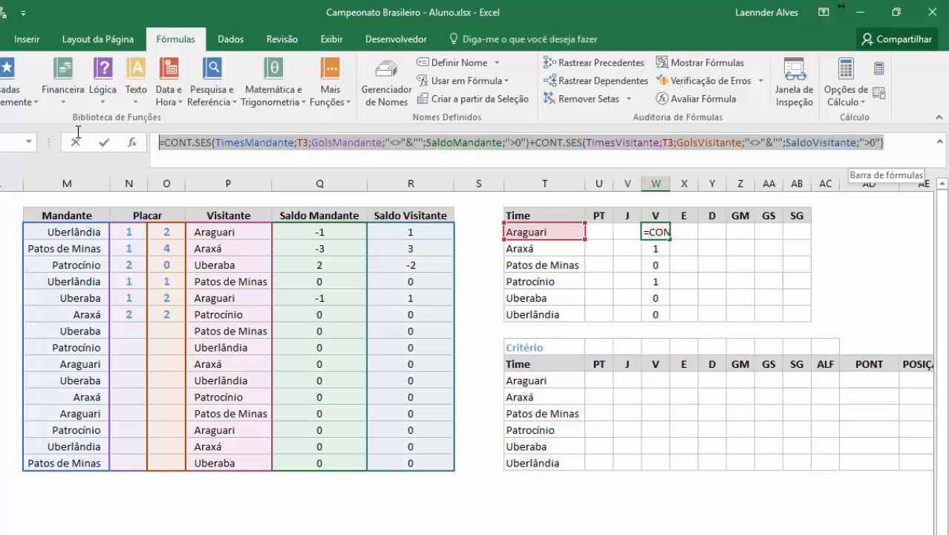
key("ctrl+c")
key("Escape")
left_click(684, 232)
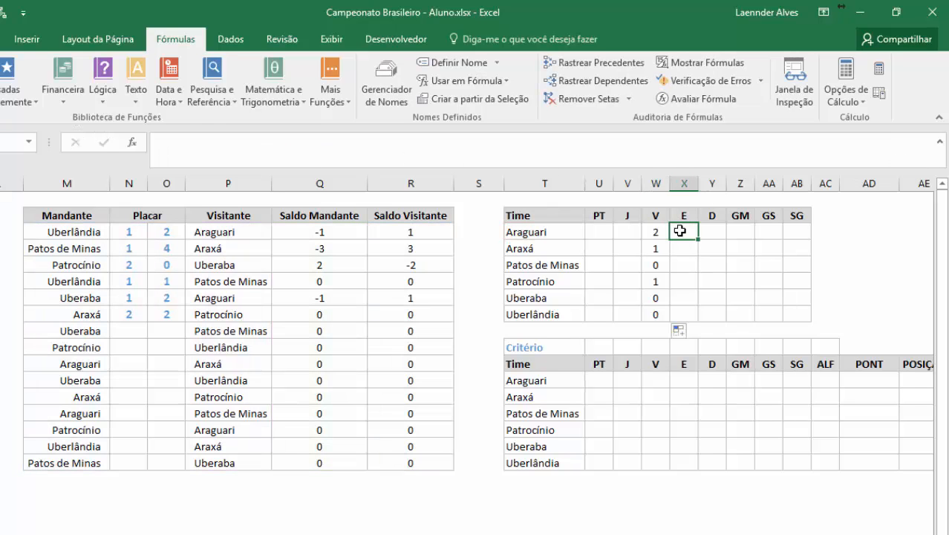
double_click(684, 231)
key("ctrl+v")
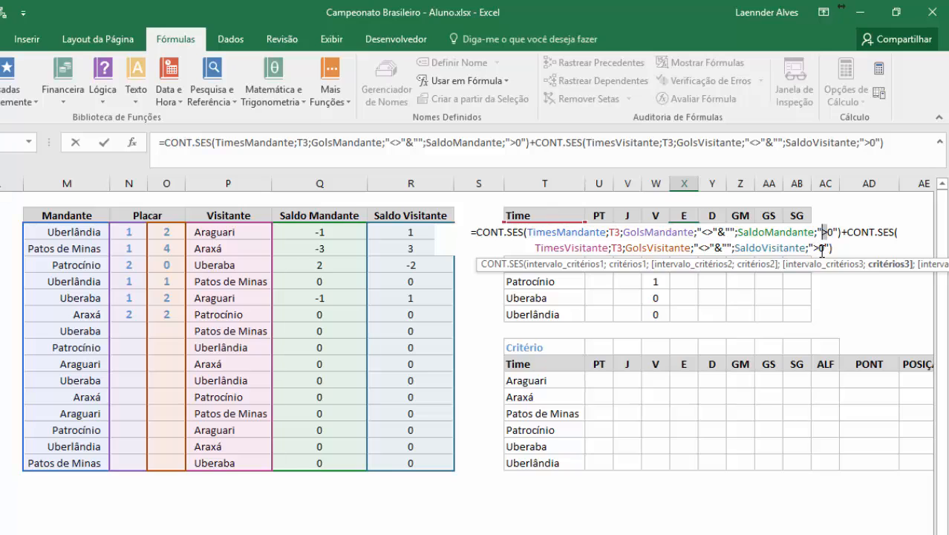
- Change the SaldoMandante and SaldoVisitante criteria in the X3 formula to "=0" and commit it
key("Delete")
type("=")
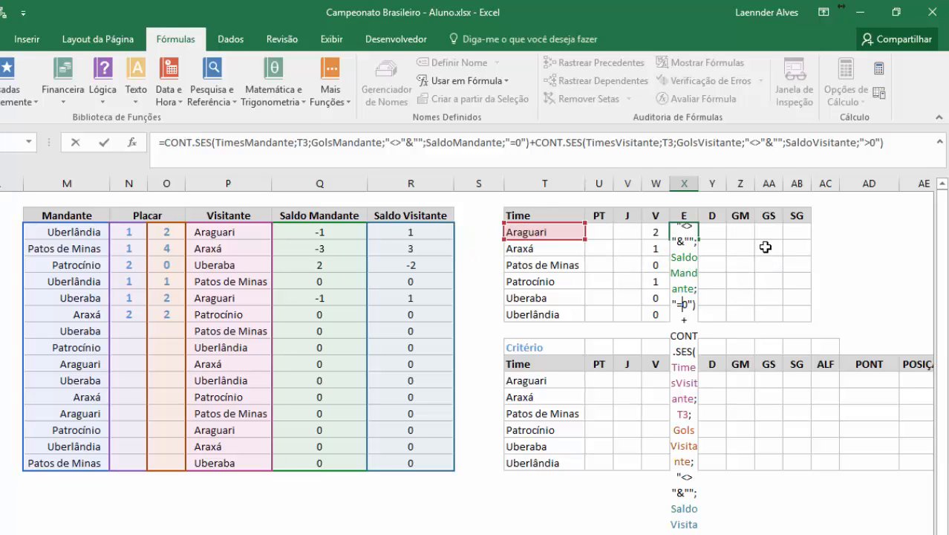
left_click(661, 141)
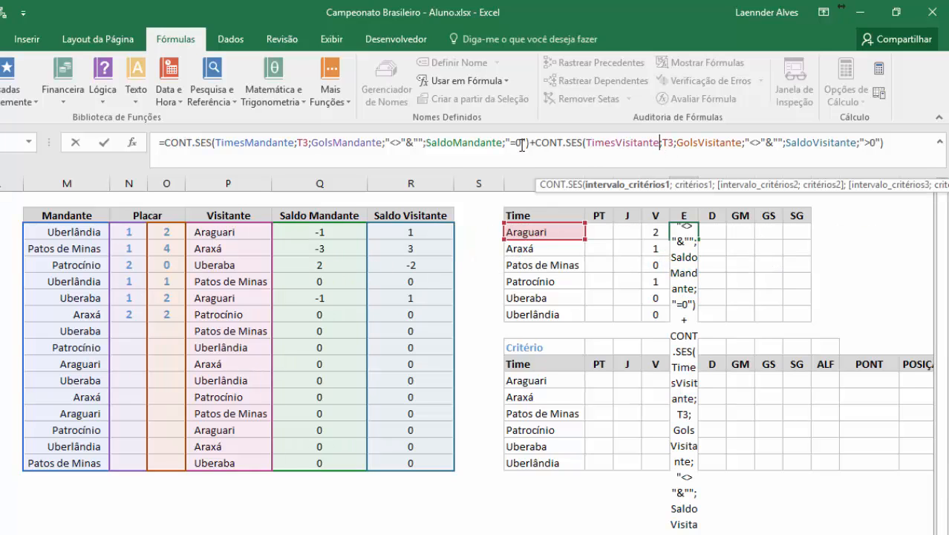
left_click(868, 143)
key("Delete")
type("=")
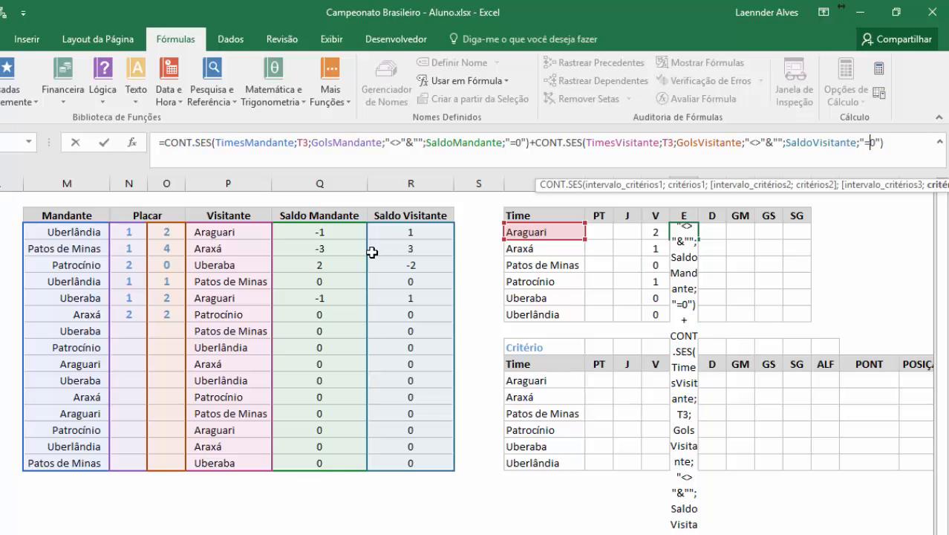
key("Return")
- Fill the draws formula from X3 down to X8 and check Araxá's draws against its match with Patrocínio
left_click(695, 234)
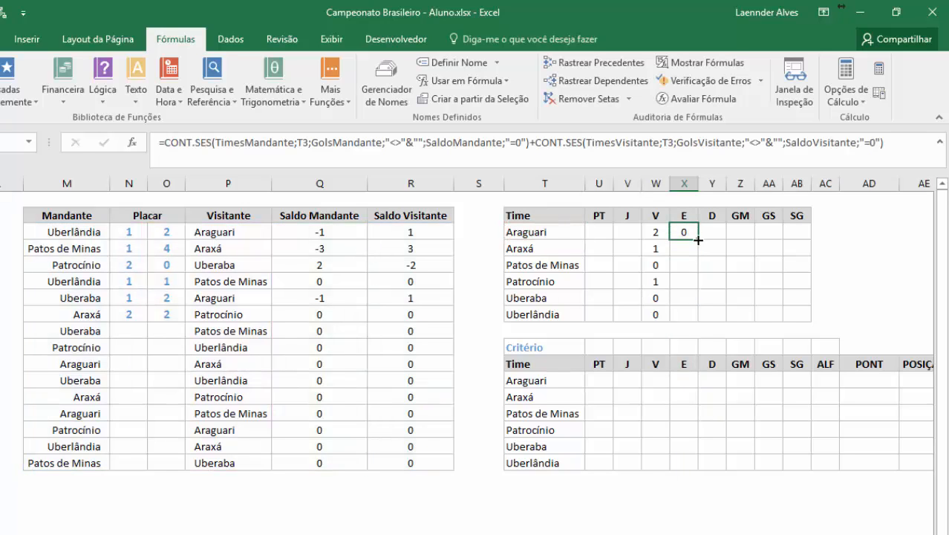
left_click_drag(698, 239, 697, 321)
left_click(685, 249)
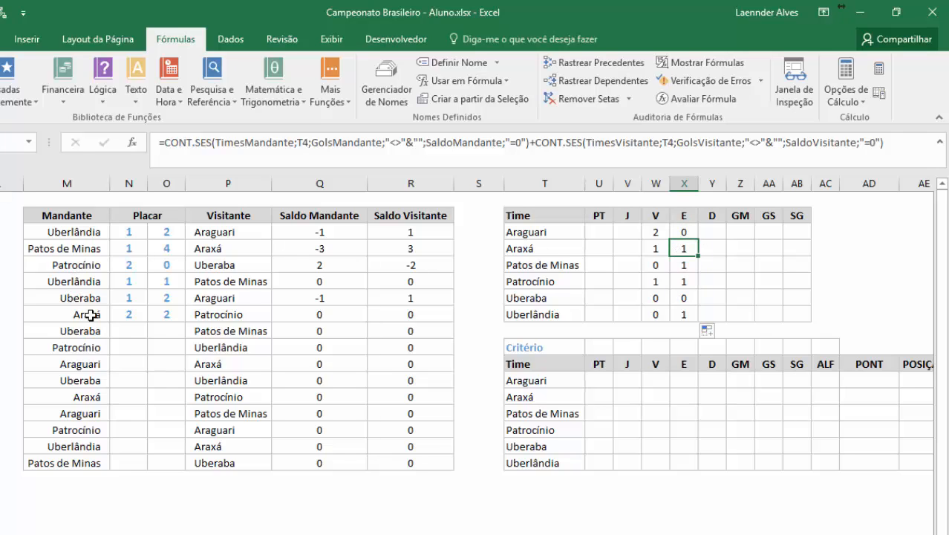
left_click_drag(80, 313, 266, 310)
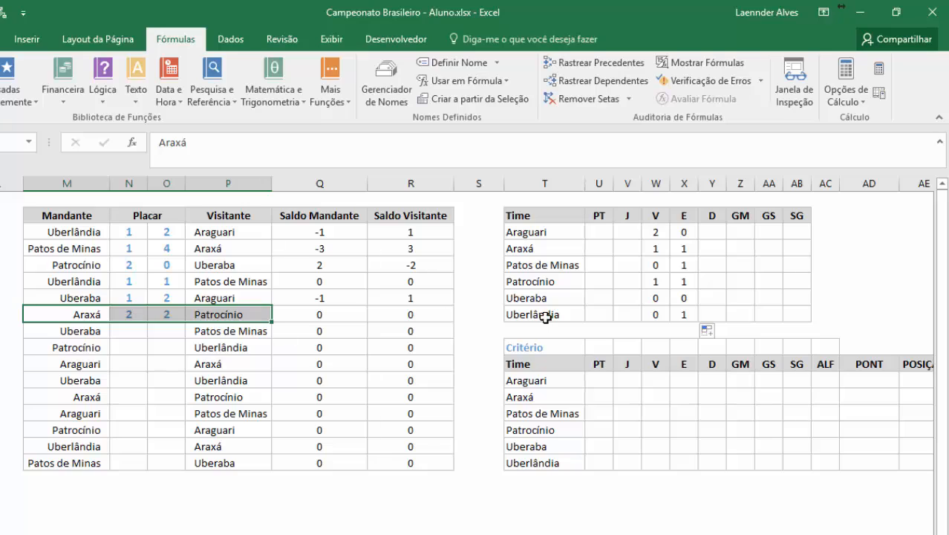
- Copy the draws formula text from X3 into the losses cell Y3, keeping its references to T3
left_click(543, 281)
left_click(680, 280)
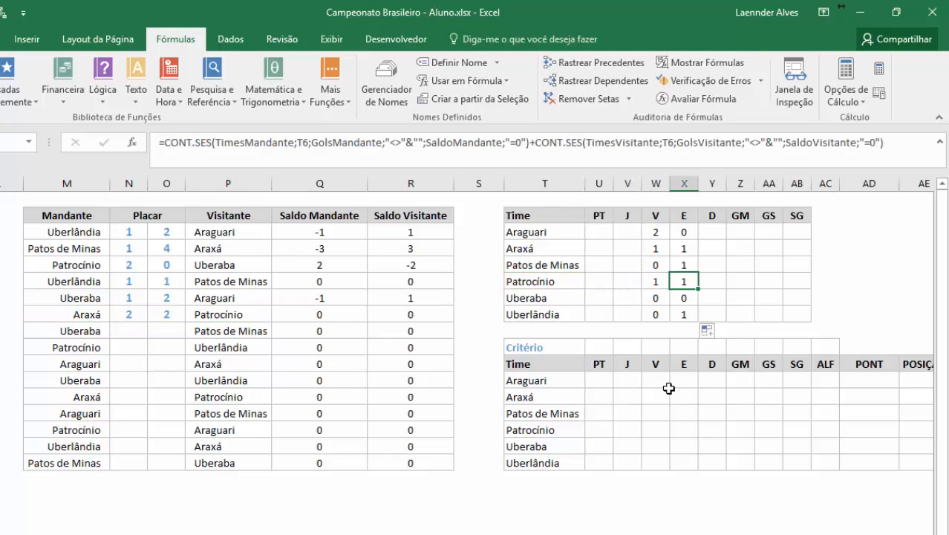
left_click(680, 233)
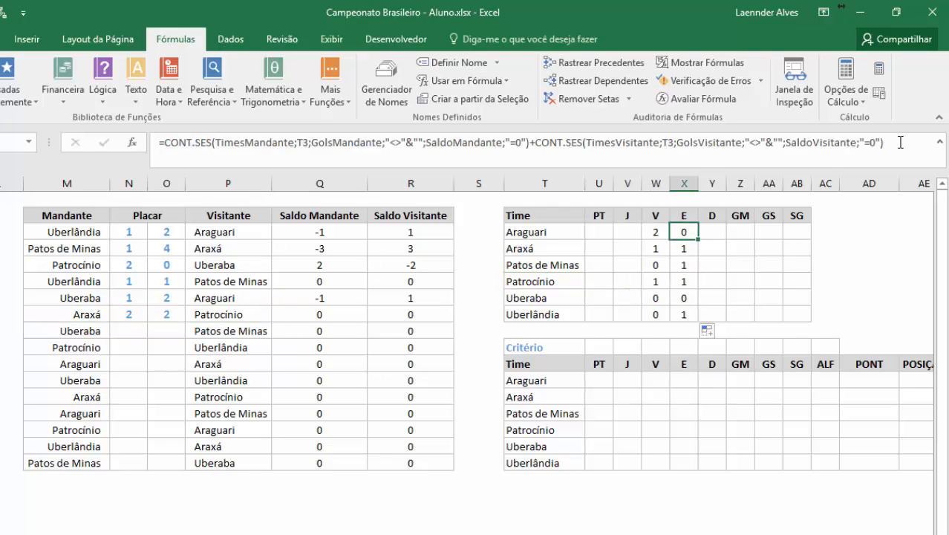
left_click_drag(885, 141, 136, 123)
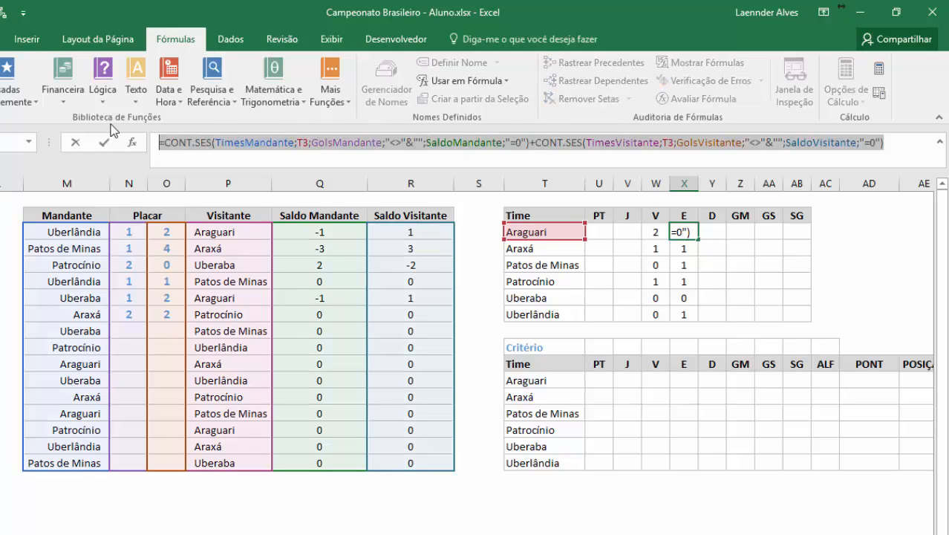
key("Escape")
double_click(719, 230)
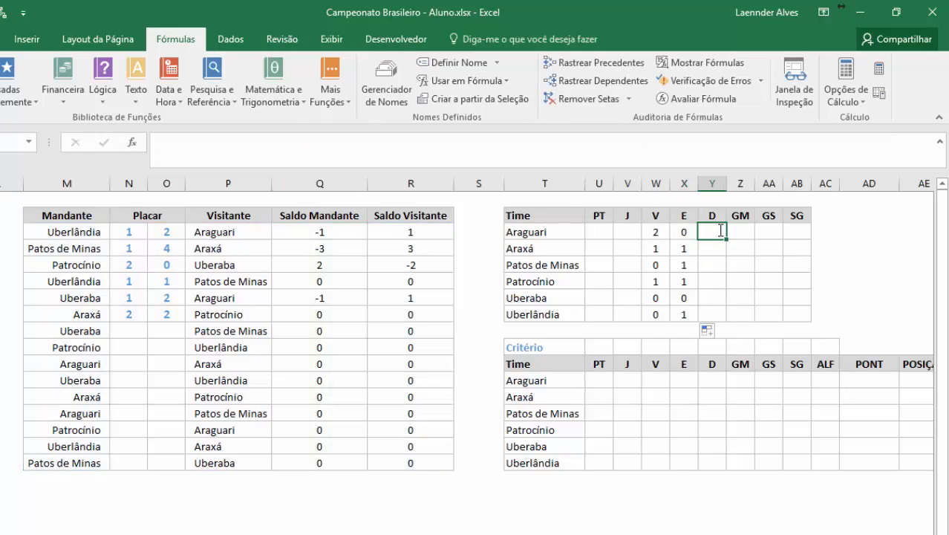
key("ctrl+v")
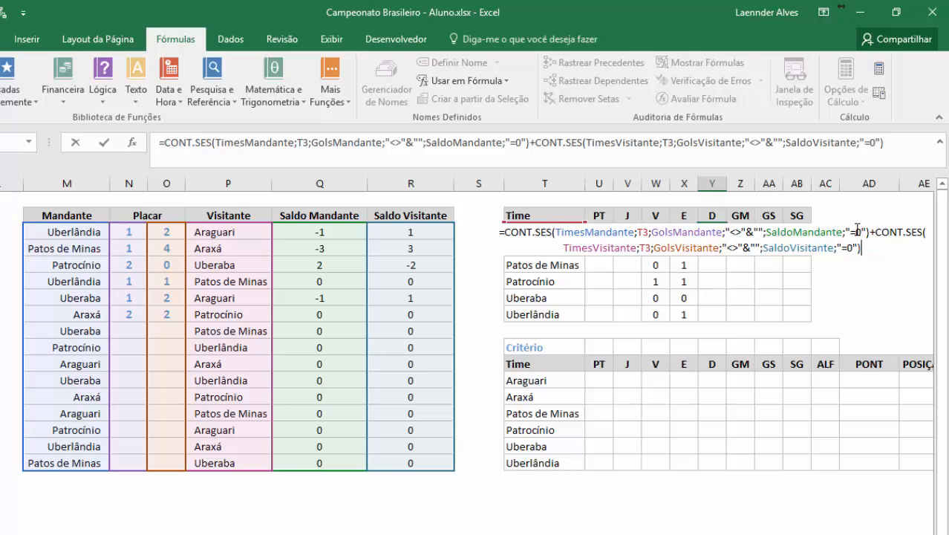
- Change the SaldoMandante and SaldoVisitante criteria in the Y3 formula to "<0" and commit it
left_click(518, 144)
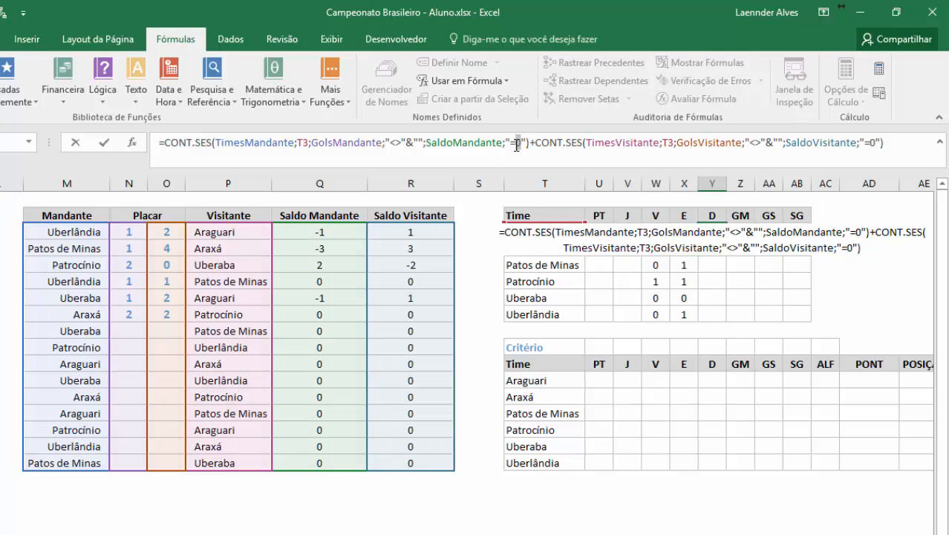
left_click(511, 145)
key("Delete")
type("<")
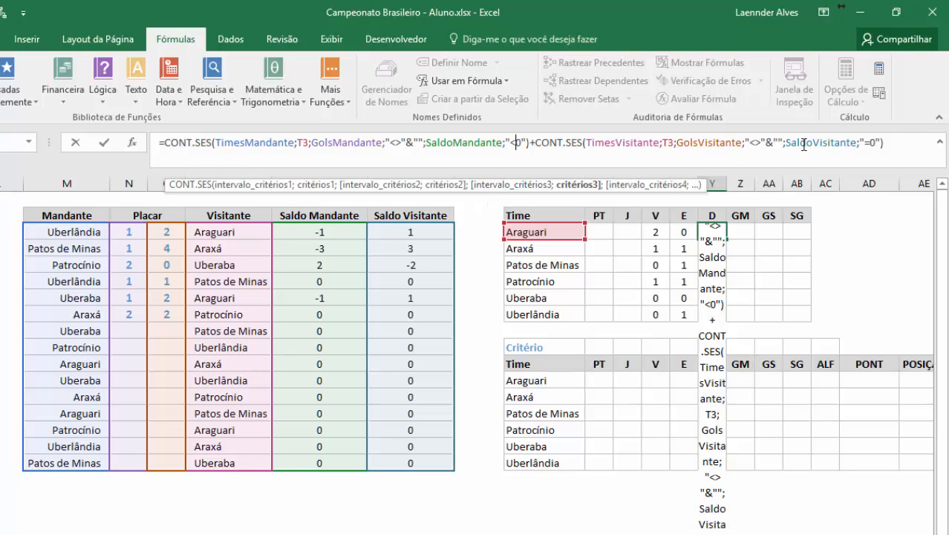
left_click(867, 142)
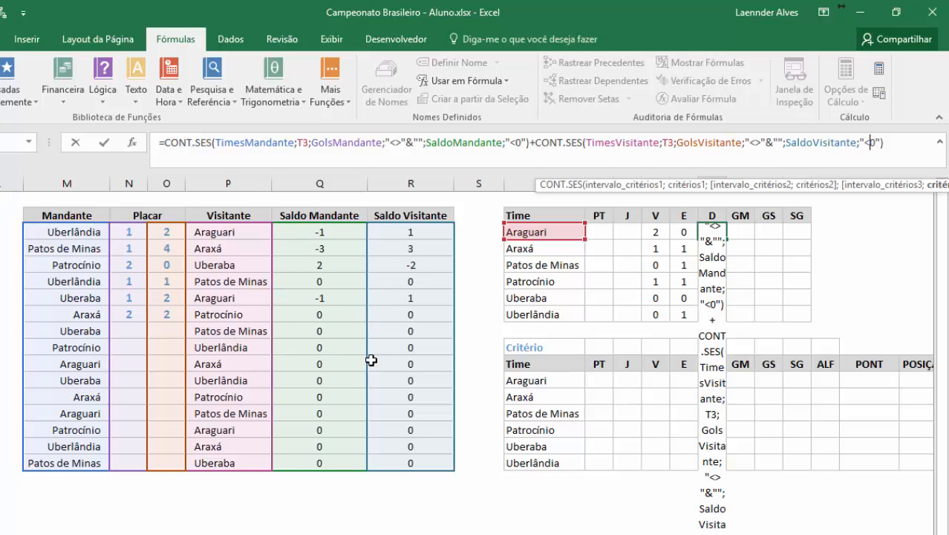
key("Return")
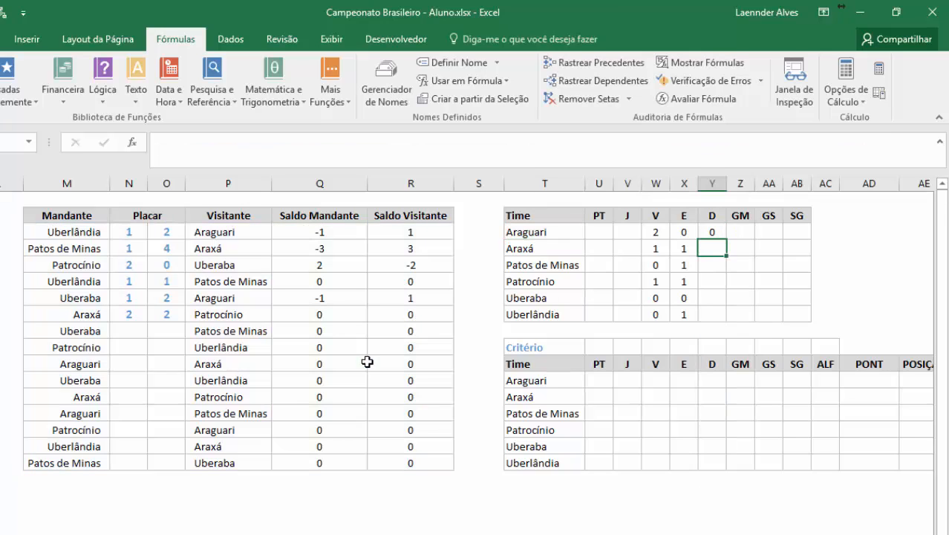
- Fill the losses formula from Y3 down to Y8 for all the teams
left_click(715, 235)
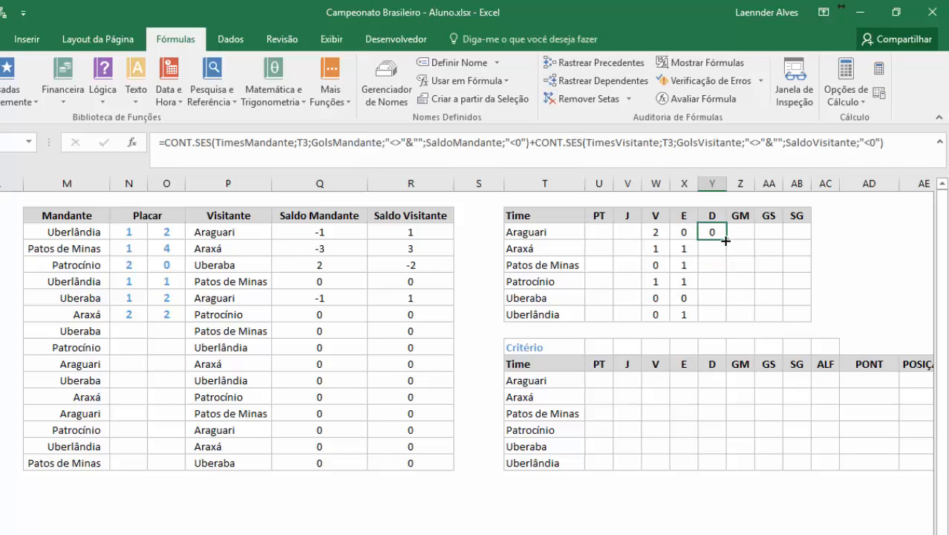
left_click_drag(726, 240, 726, 322)
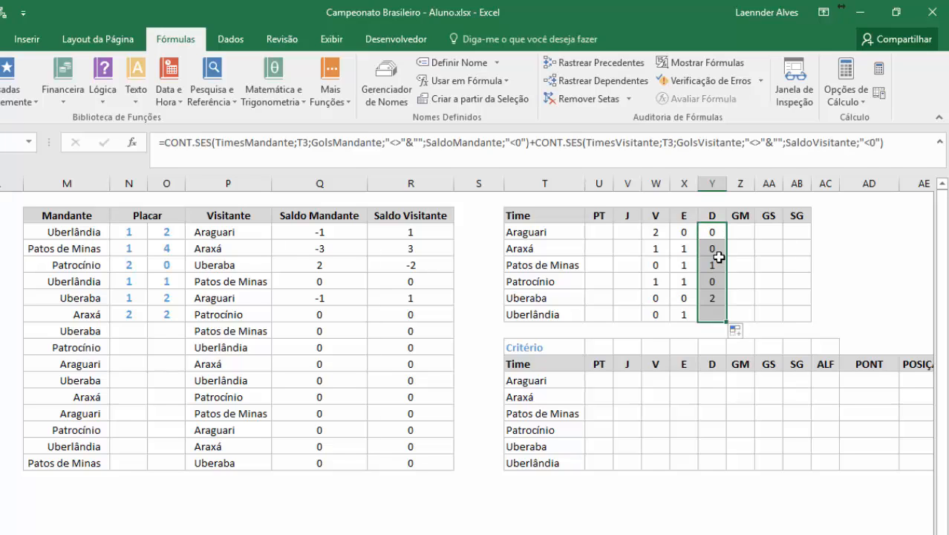
left_click(717, 262)
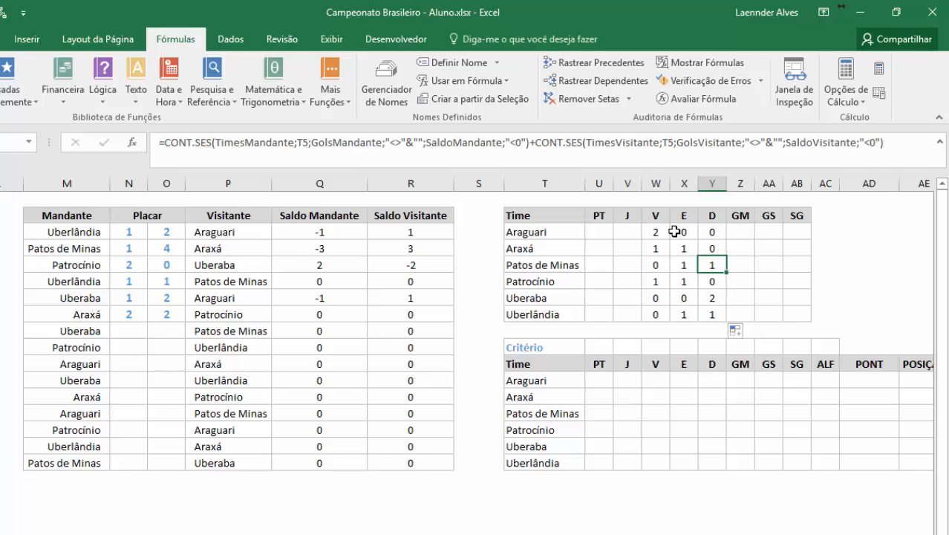
- Sum wins, draws and losses in the games-played cell V3 with =SOMA(W3:Y3) and fill it down to V8
left_click(632, 235)
type("=S")
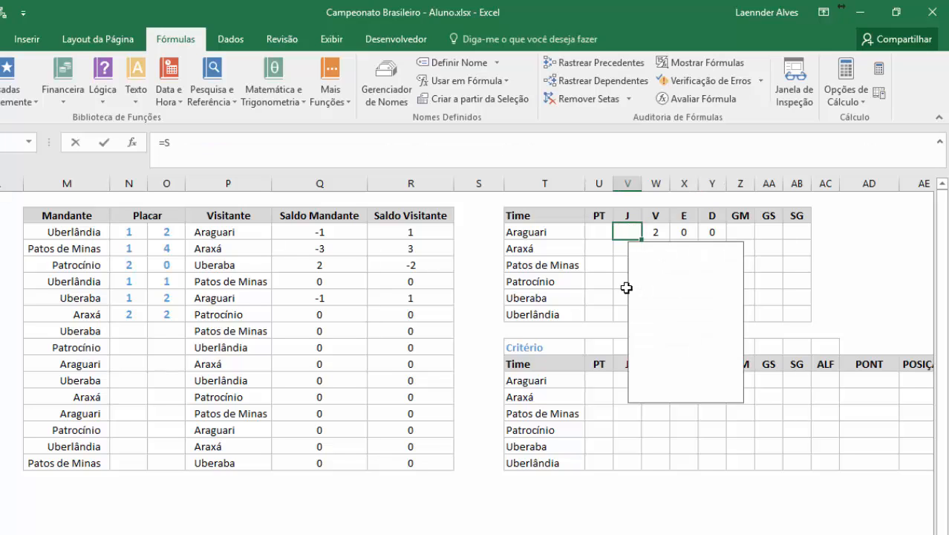
type("OMA(W3:Y3")
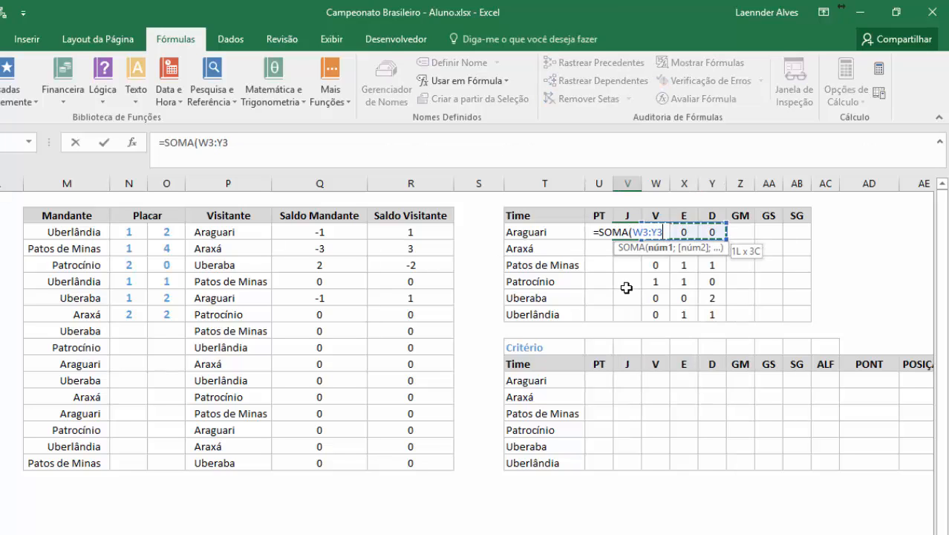
key("ctrl+Return")
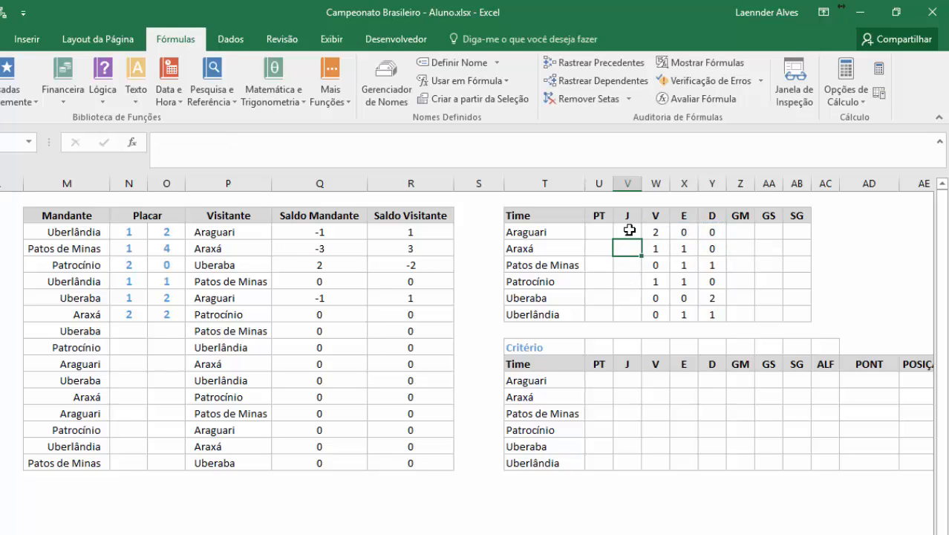
left_click_drag(642, 241, 642, 321)
left_click(680, 266)
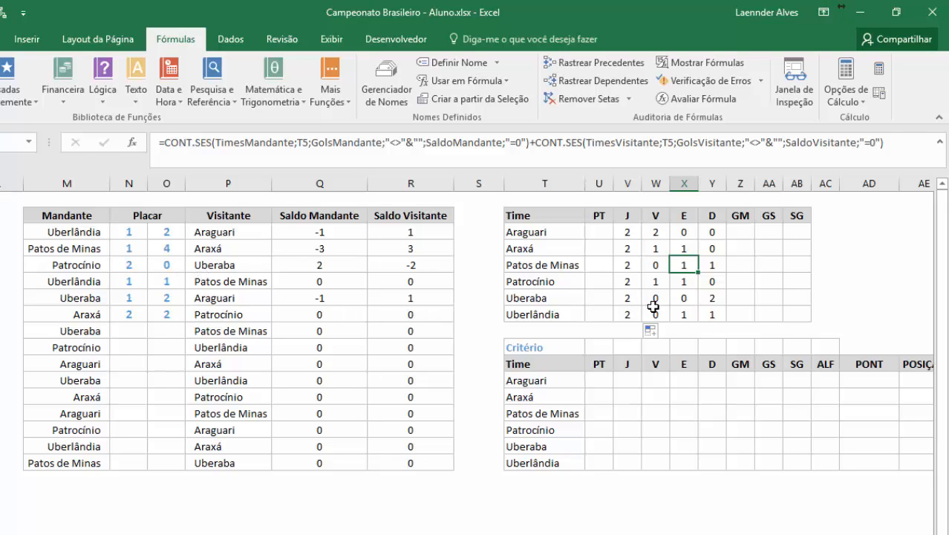
- Calculate Araguari's points in U3 with the formula =W3*3+X3
left_click(602, 235)
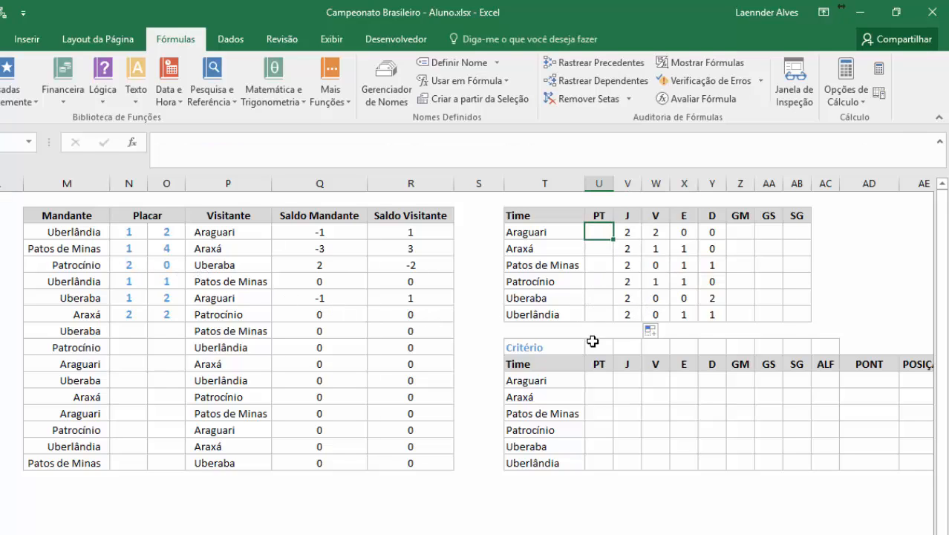
type("=")
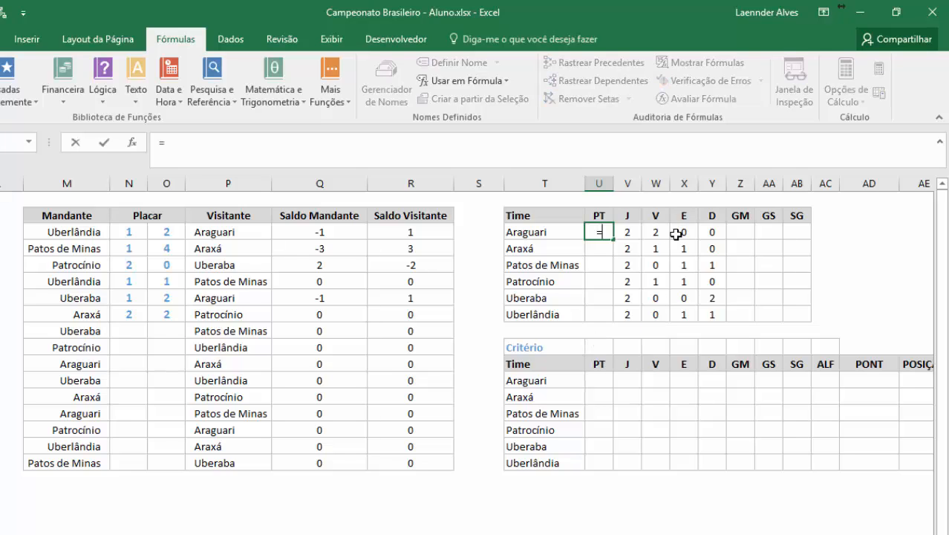
left_click(664, 234)
type("*3")
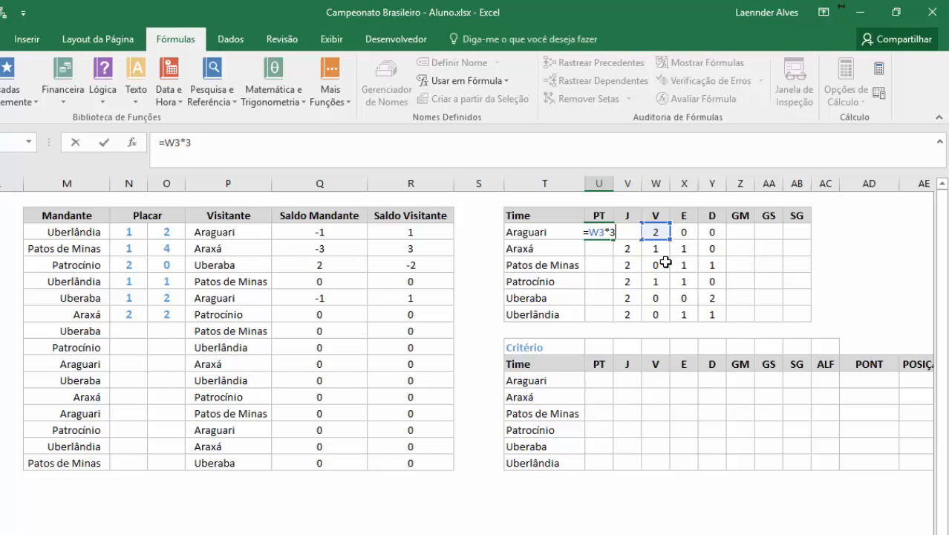
type("+")
left_click(679, 233)
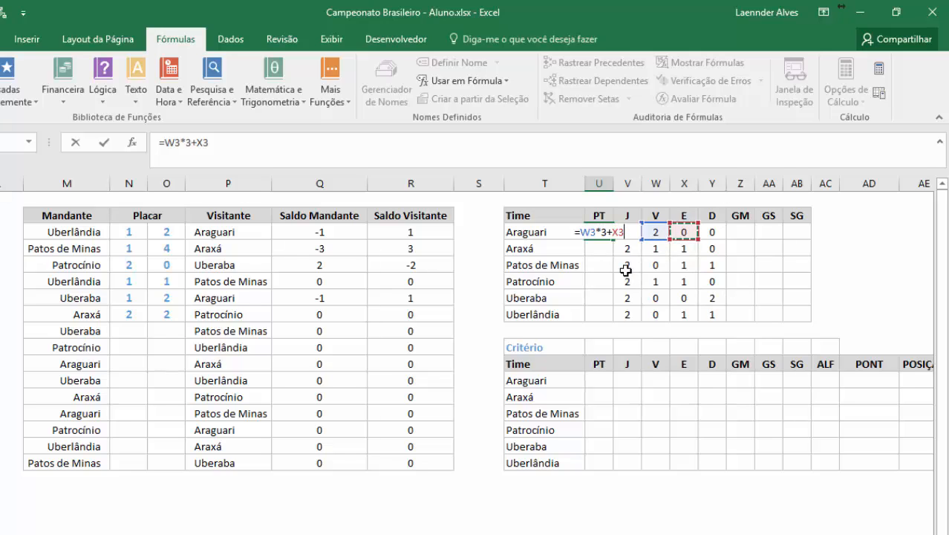
key("Return")
- Fill the points formula from U3 down to U8 and review the points of the teams
left_click(604, 231)
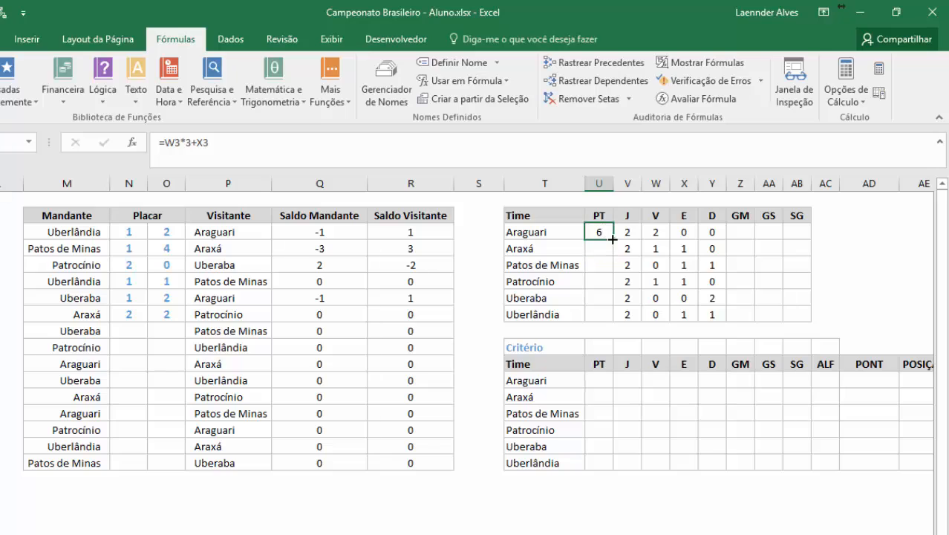
double_click(613, 239)
left_click(603, 234)
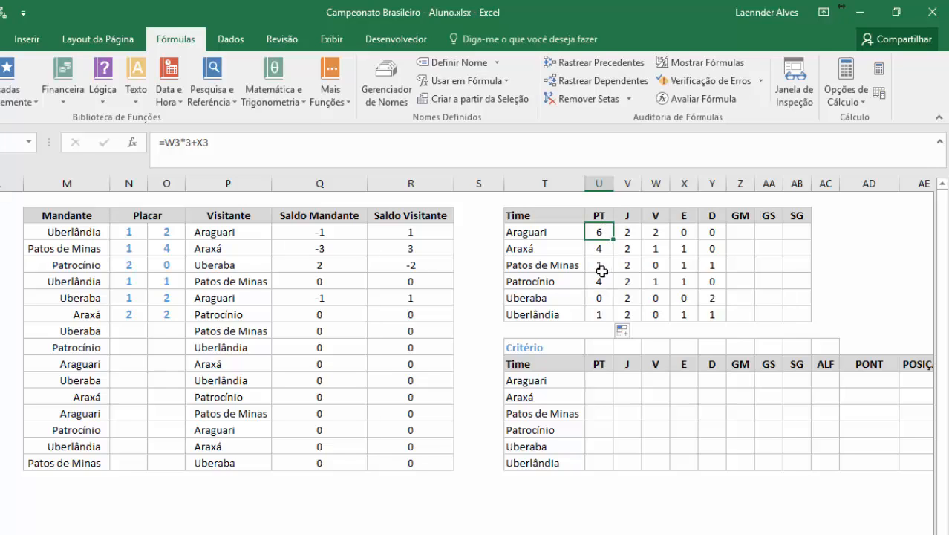
left_click(598, 282)
left_click(599, 315)
left_click(599, 234)
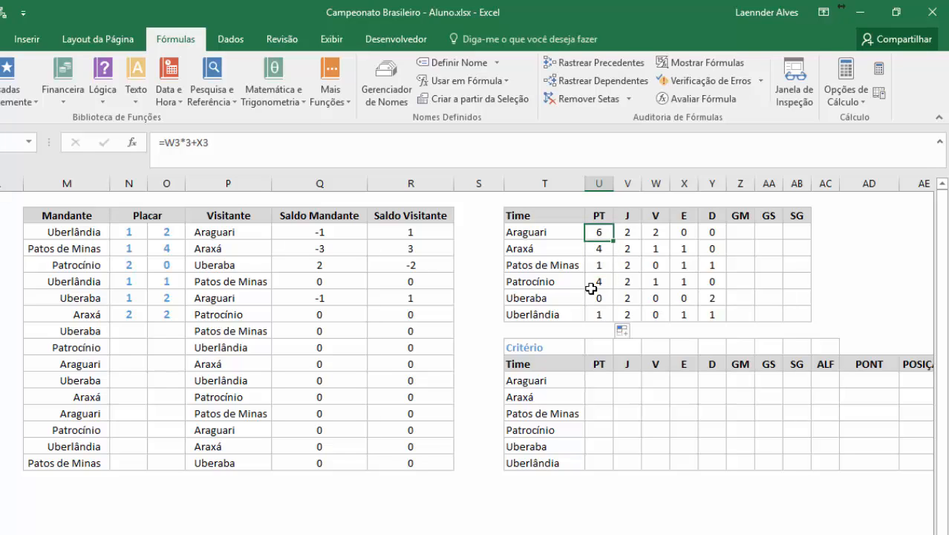
left_click(599, 248)
left_click(598, 313)
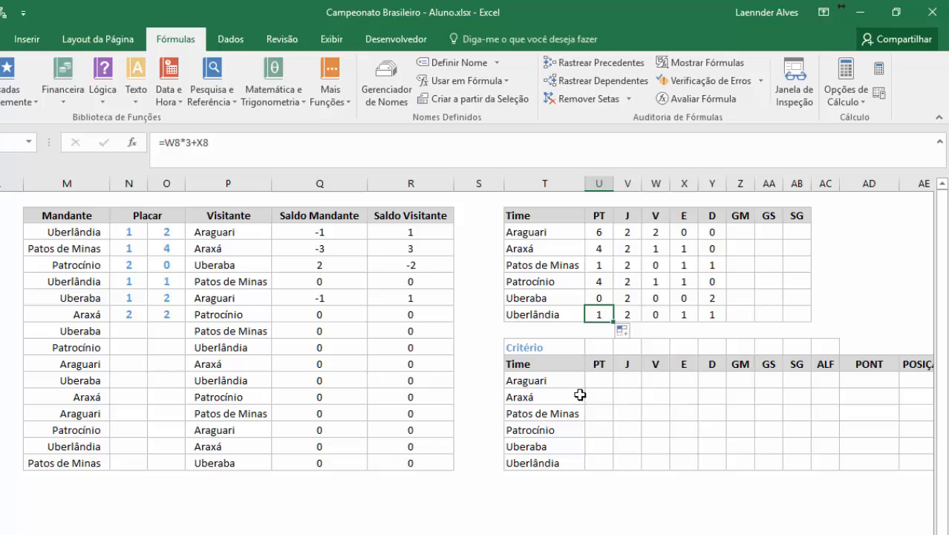
left_click(600, 282)
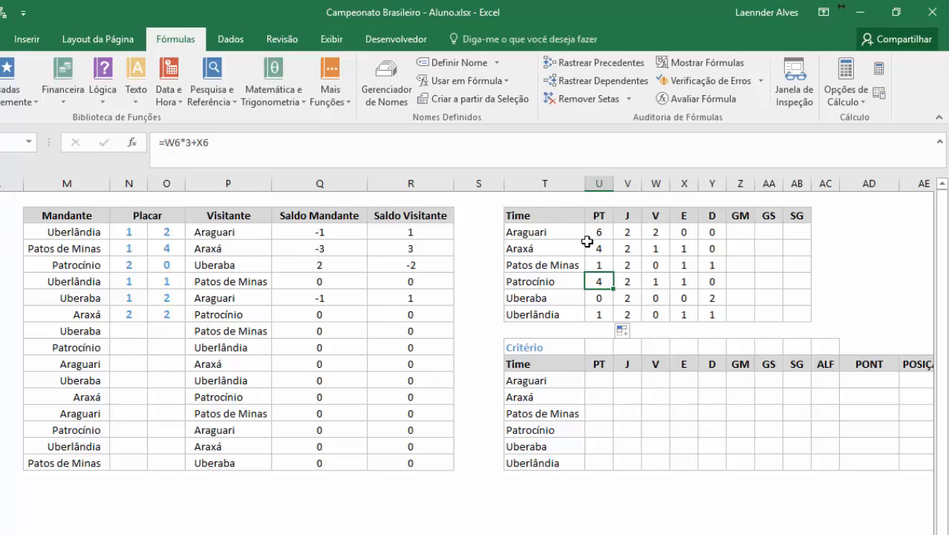
- Begin a SOMASES formula in Araguari's GM cell Z3
left_click(730, 233)
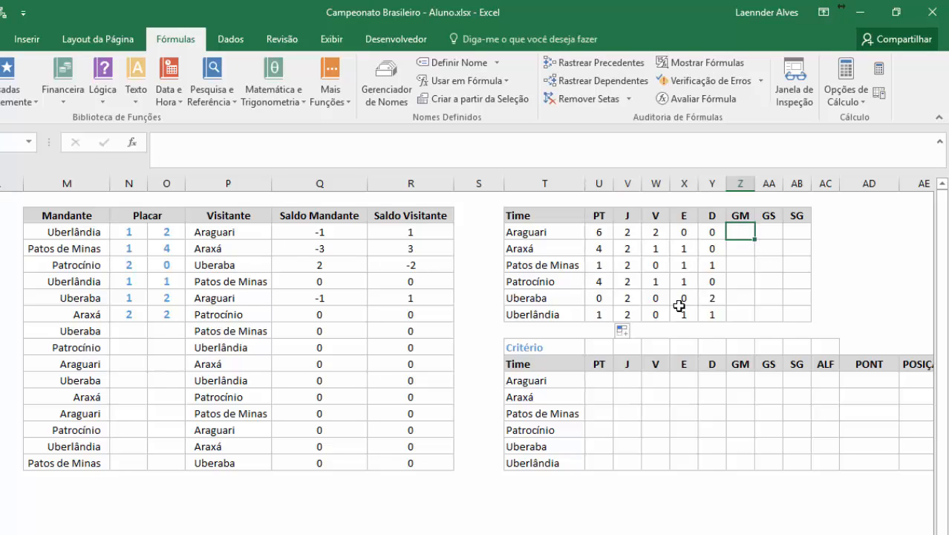
type("=")
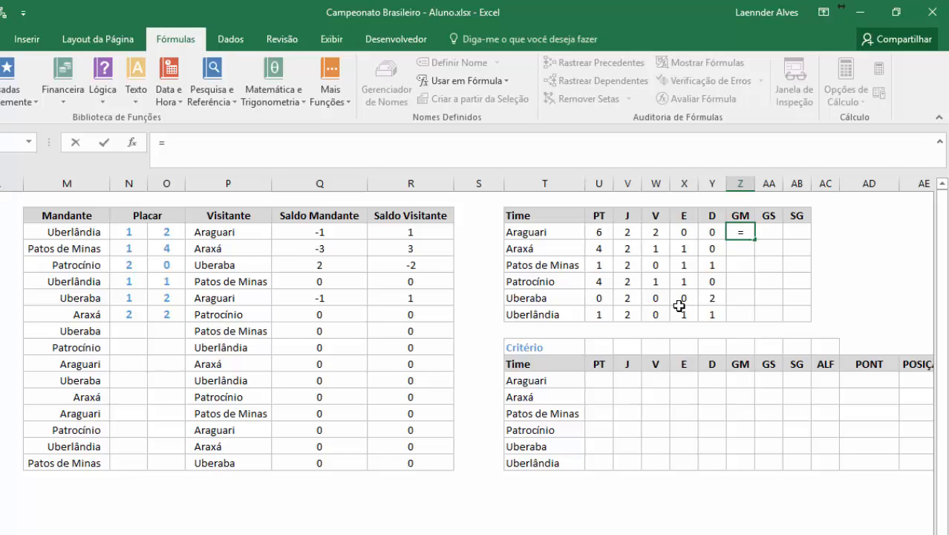
type("so")
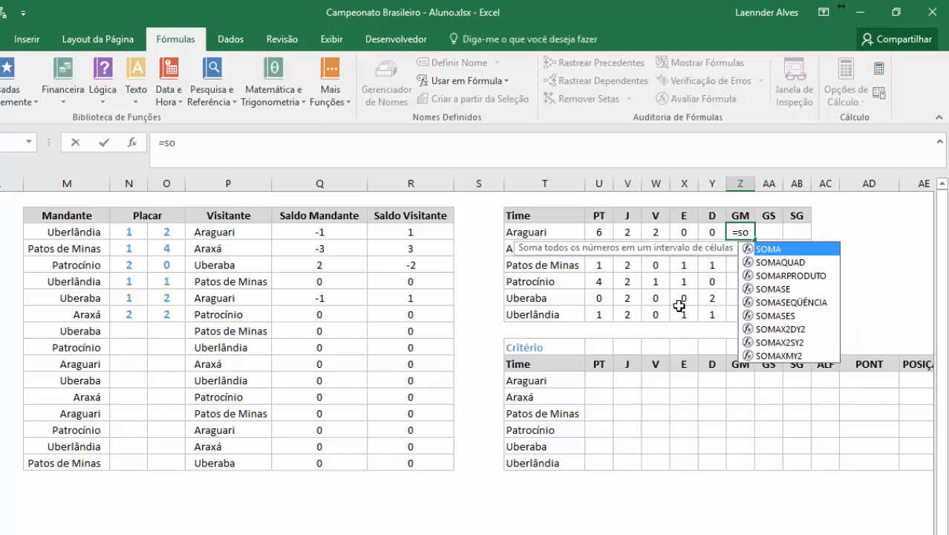
key("BackSpace")
key("BackSpace")
key("BackSpace")
type("SOM")
key("BackSpace")
key("BackSpace")
key("BackSpace")
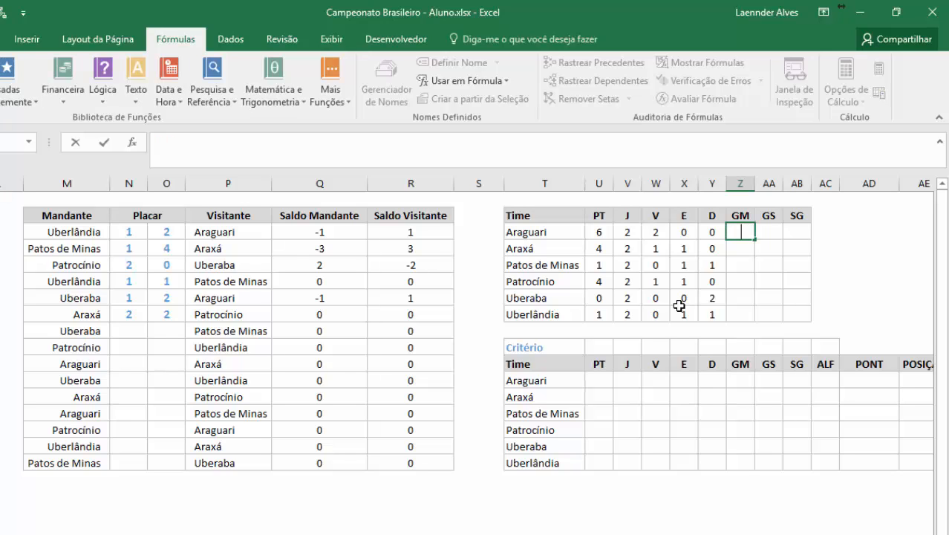
type("=SOMASES(")
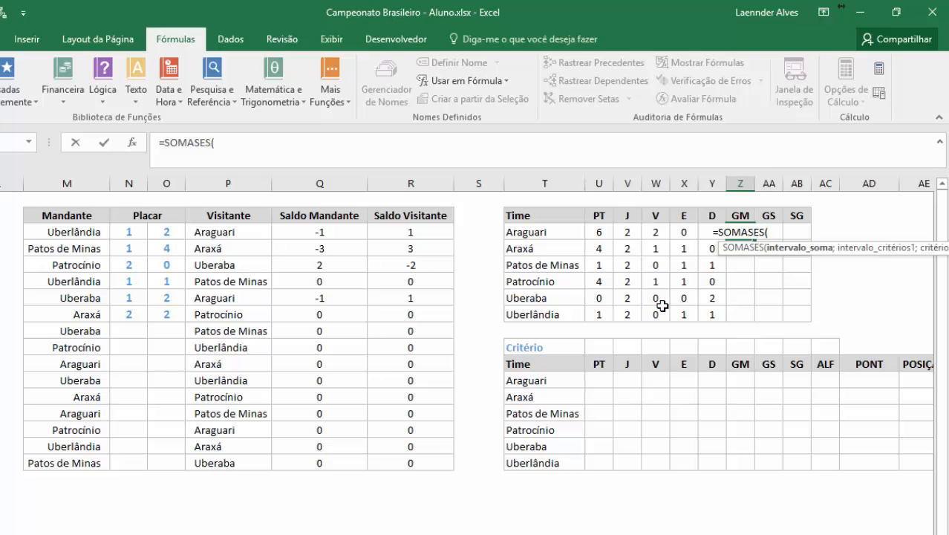
type("Tim")
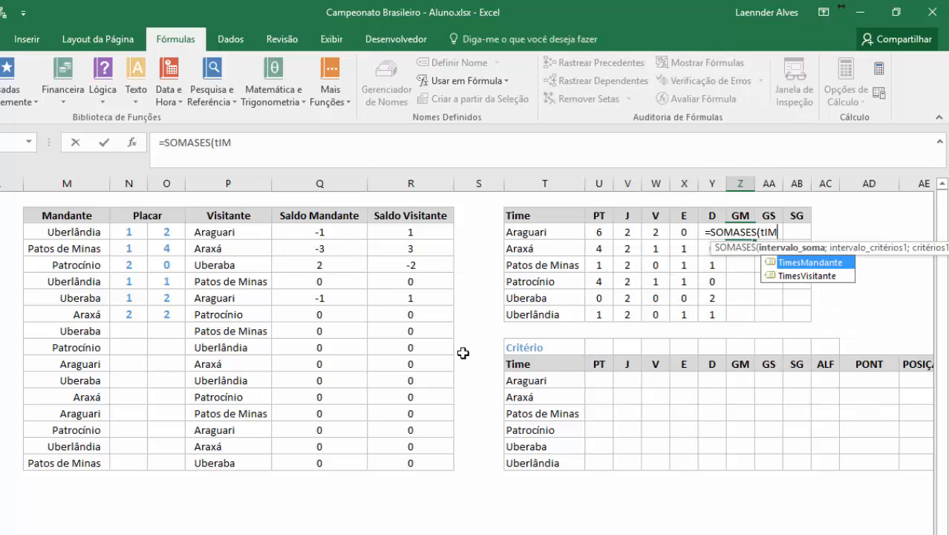
key("Tab")
type(";")
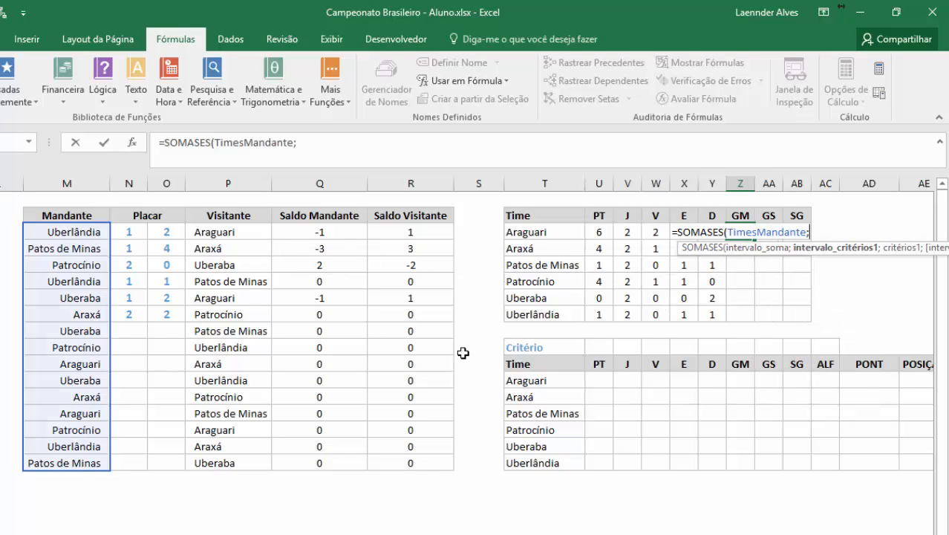
left_click(523, 232)
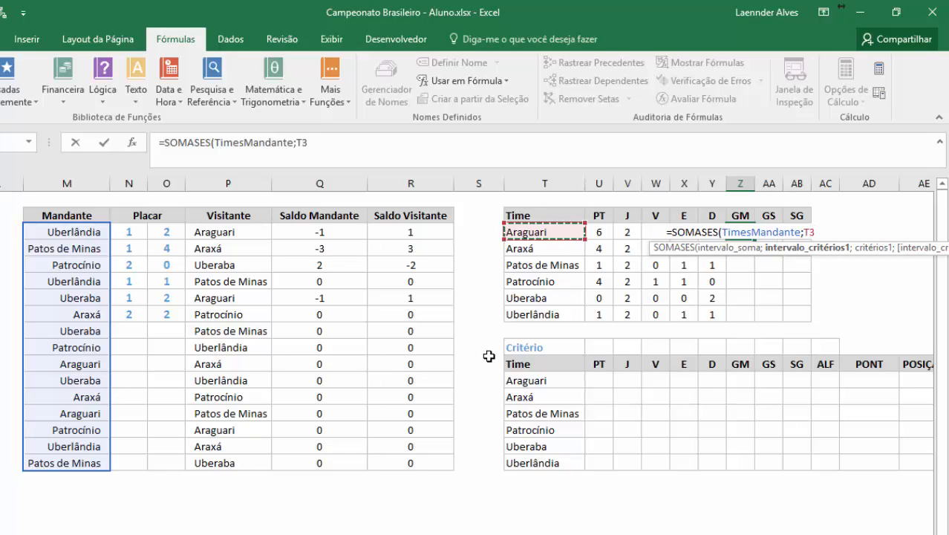
type(";")
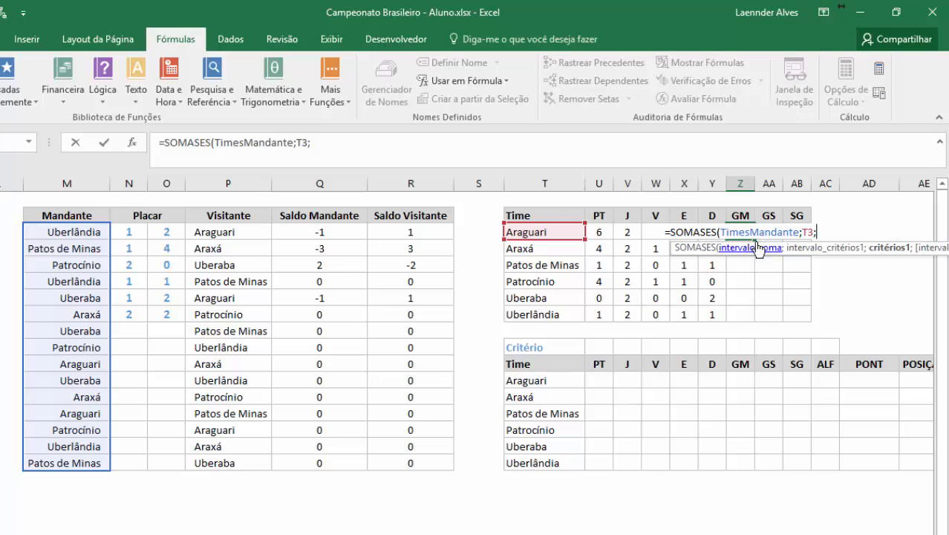
left_click(727, 232)
left_click_drag(724, 232, 819, 232)
key("BackSpace")
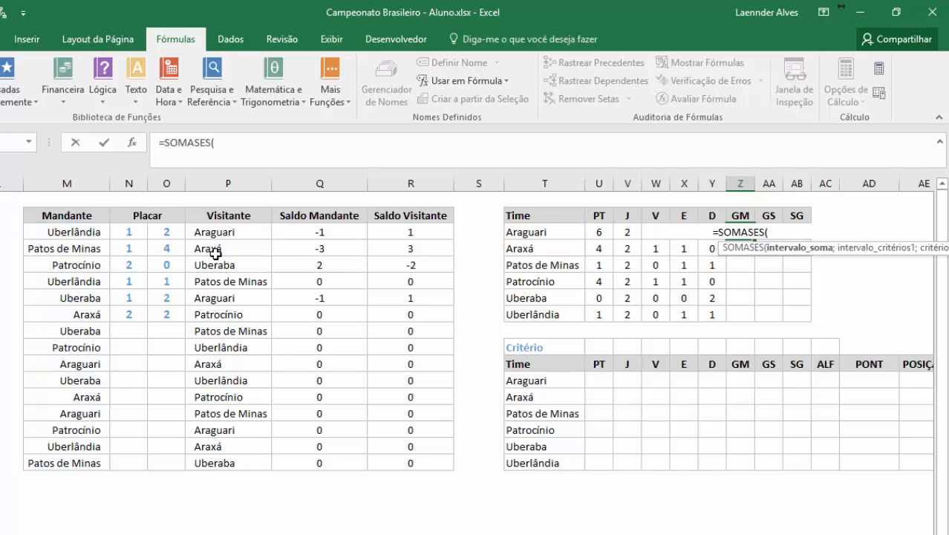
- Complete Araguari's home-goals sum in Z3 as SOMASES(GolsMandante;TimesMandante;T3)
type("gOLS")
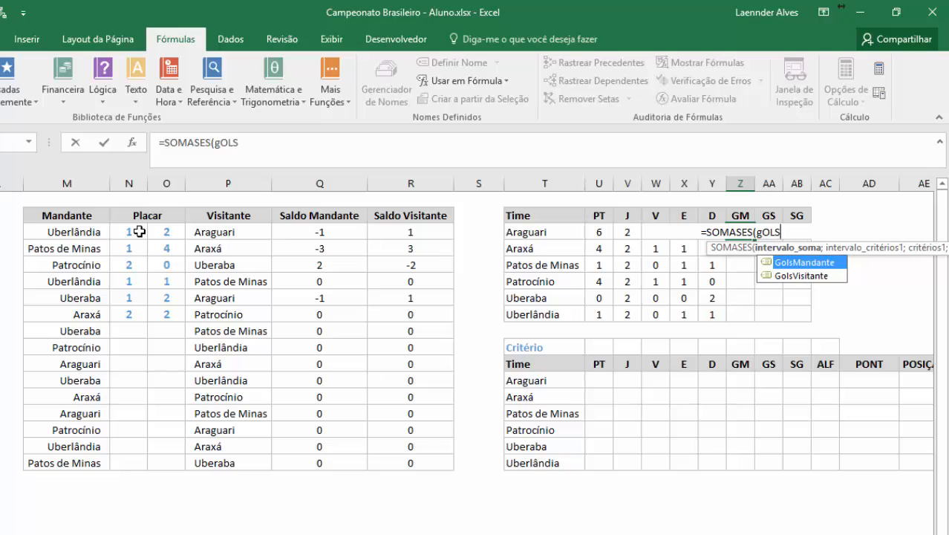
key("Tab")
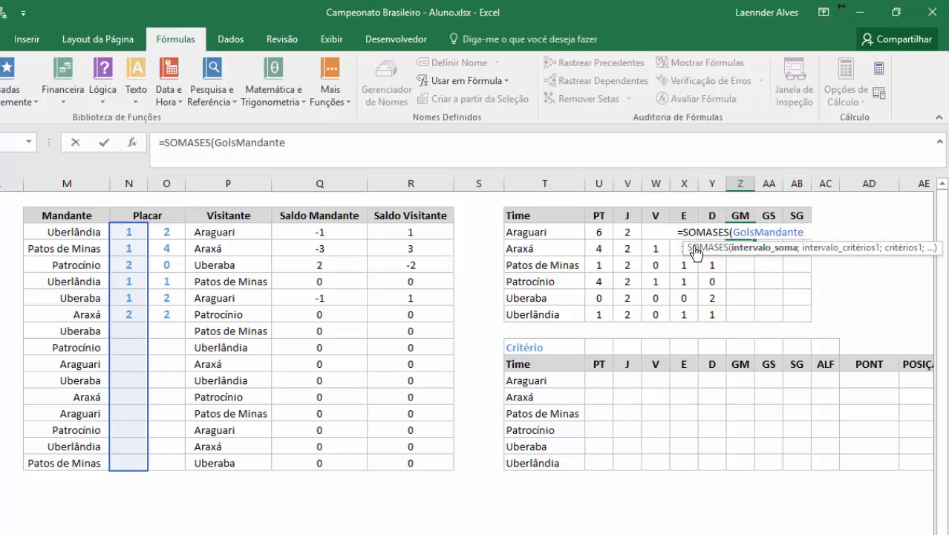
type(";")
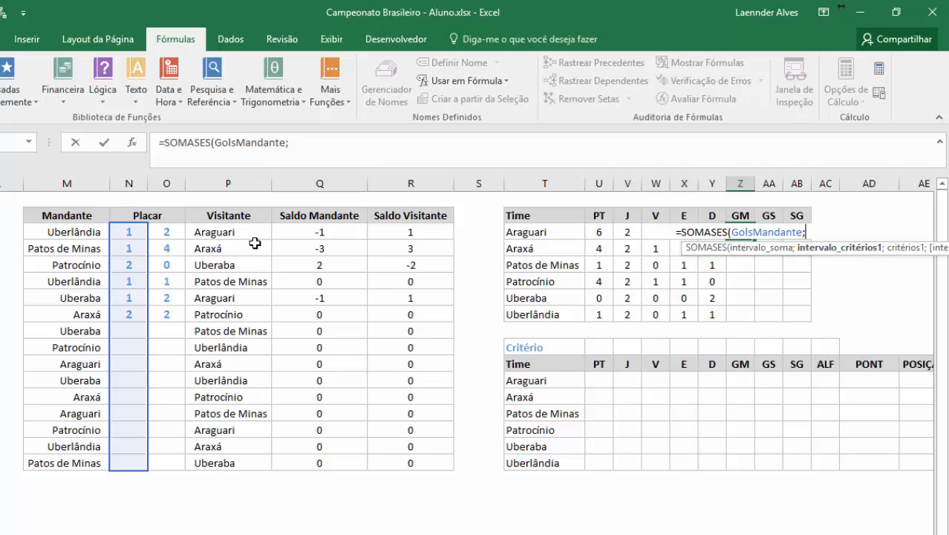
type("tiME")
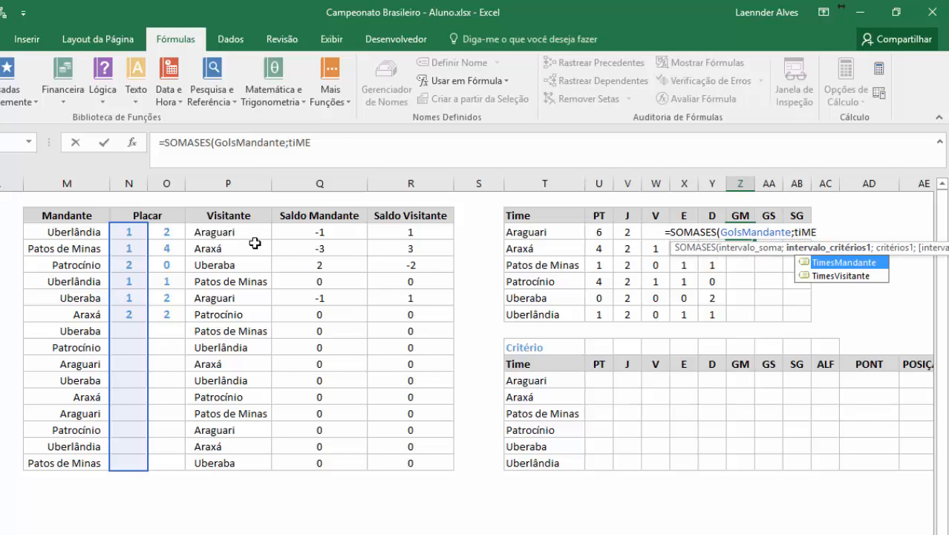
key("Tab")
type(";")
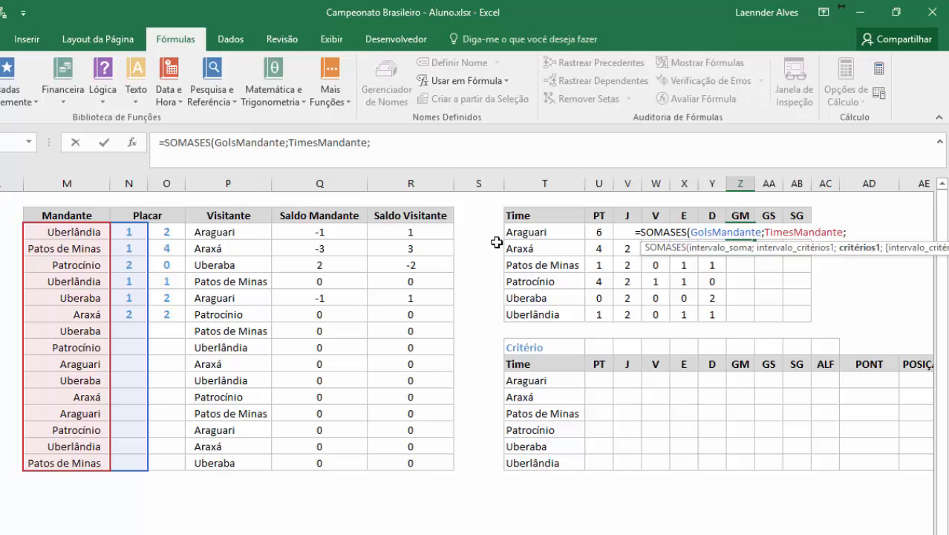
left_click(524, 231)
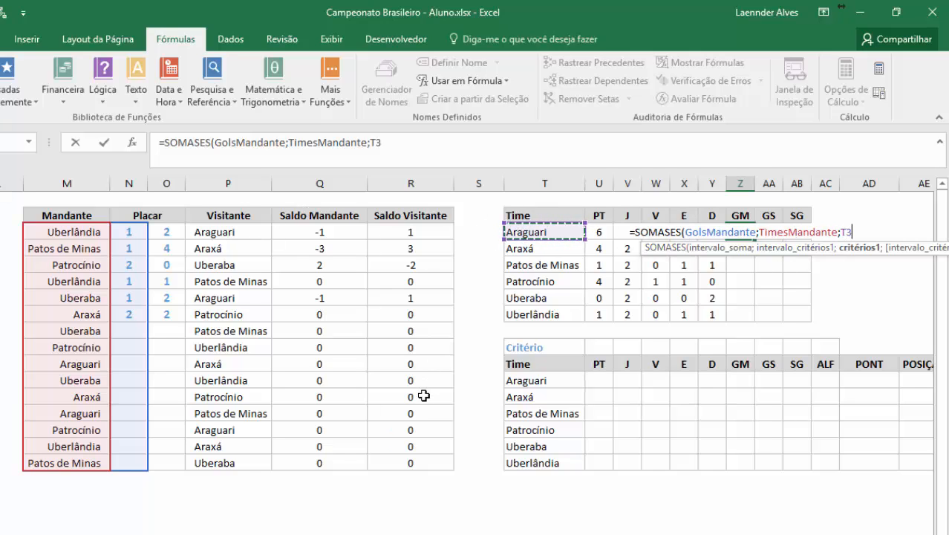
type(")")
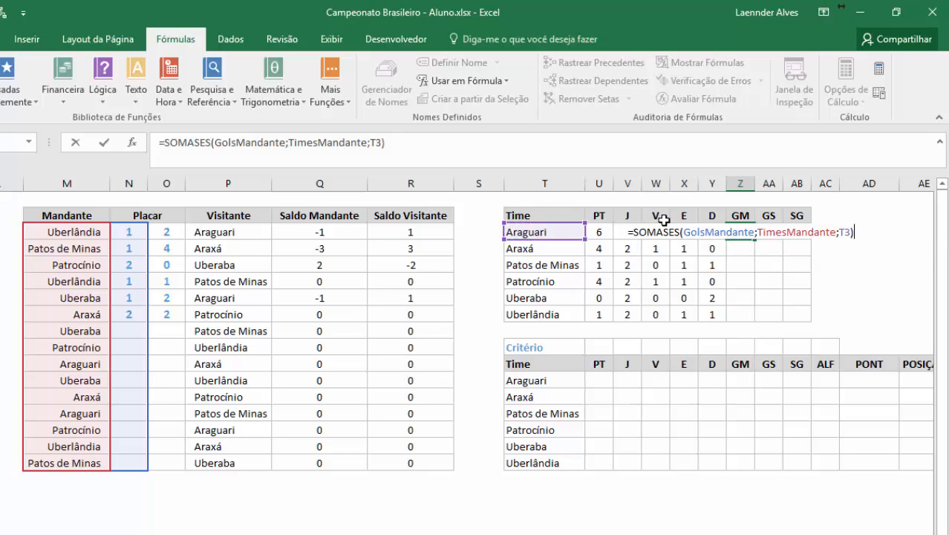
- Add a second copy of the SOMASES expression to the Z3 formula, joined by a plus sign
type("+")
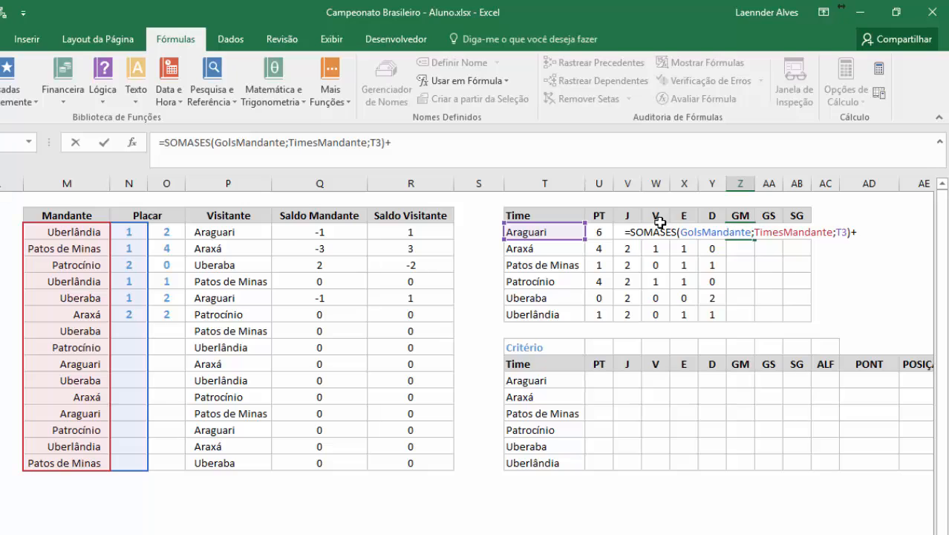
left_click_drag(634, 232, 853, 234)
key("ctrl+c")
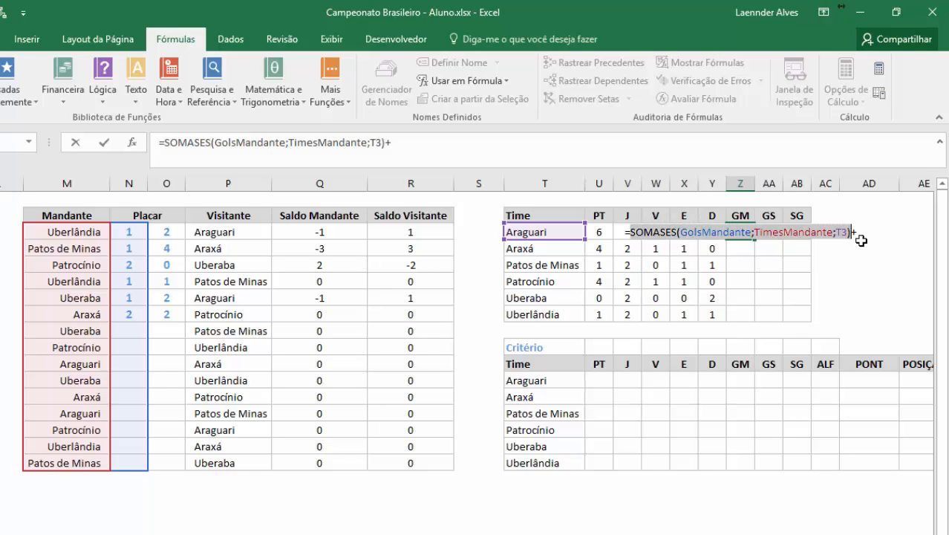
left_click(857, 236)
key("ctrl+v")
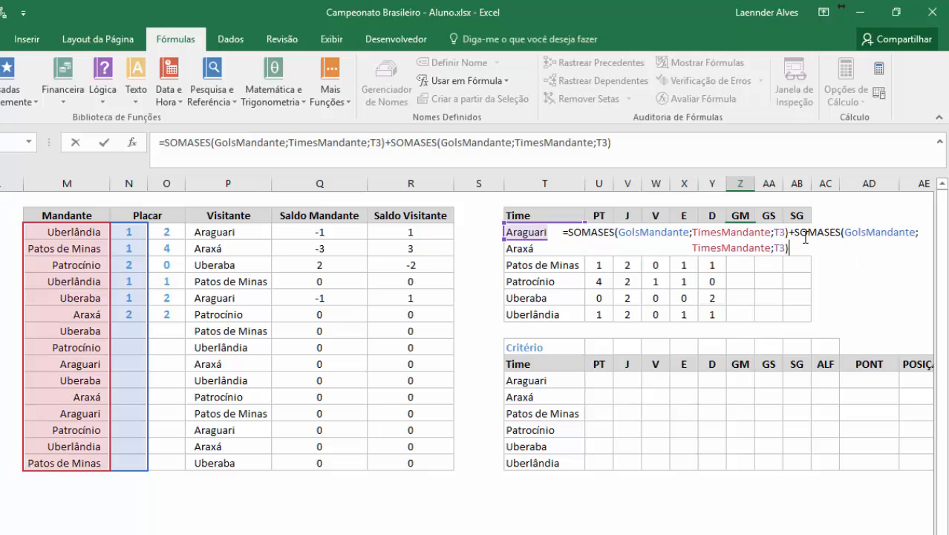
- Change the second SOMASES in Z3 to use GolsVisitante as the sum range and TimesVisitante as the criteria range
double_click(869, 232)
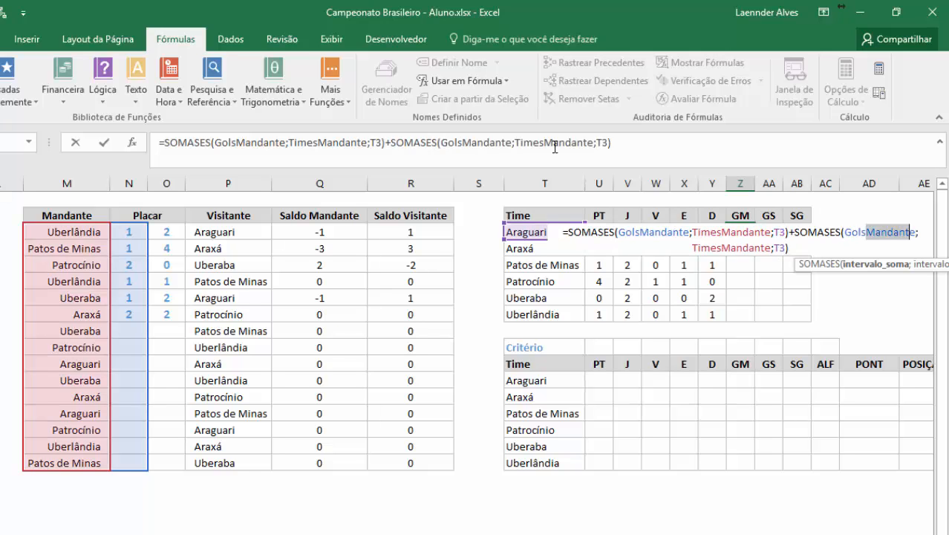
left_click(453, 142)
left_click(446, 142)
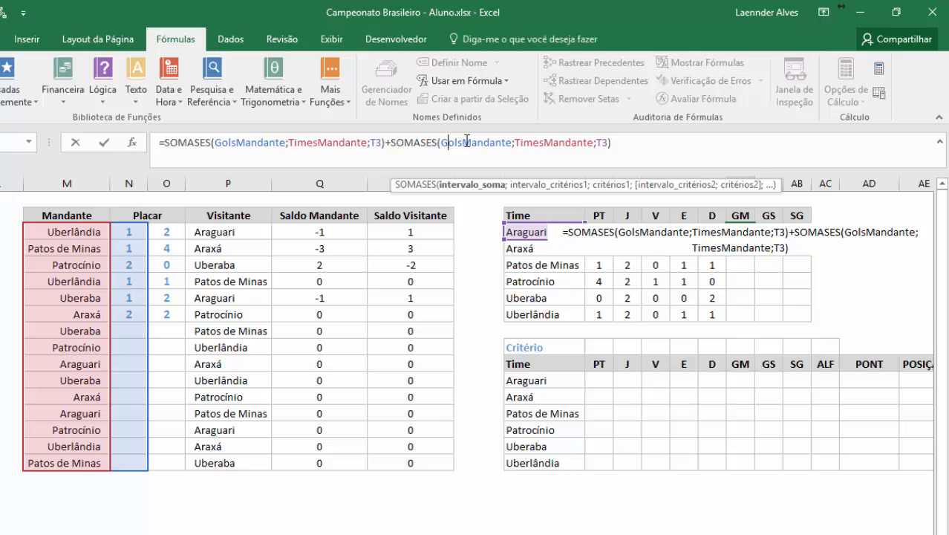
left_click_drag(463, 141, 516, 142)
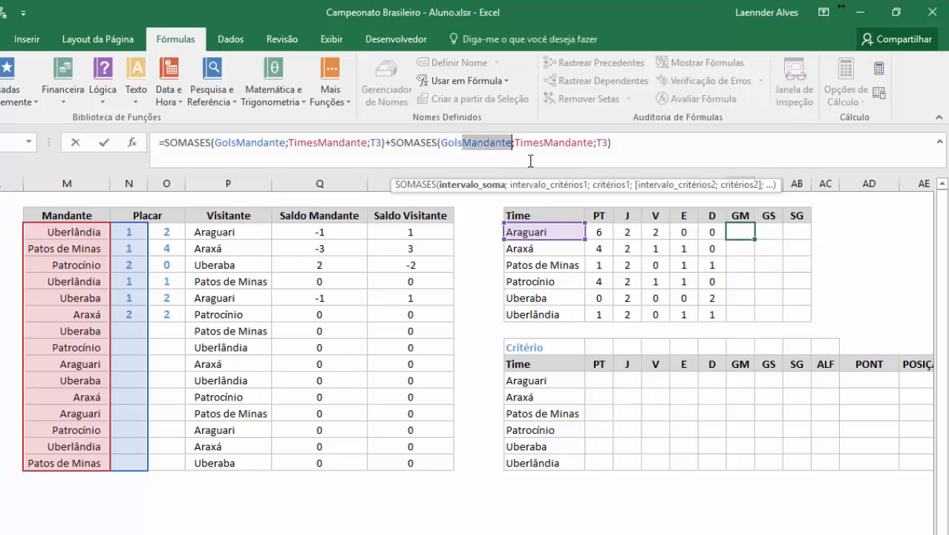
type("V")
key("Tab")
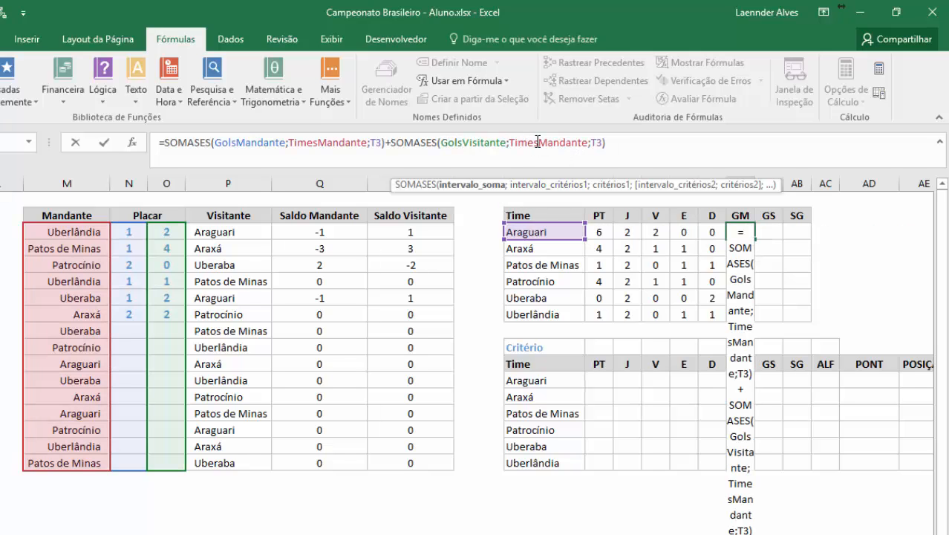
left_click_drag(540, 142, 582, 142)
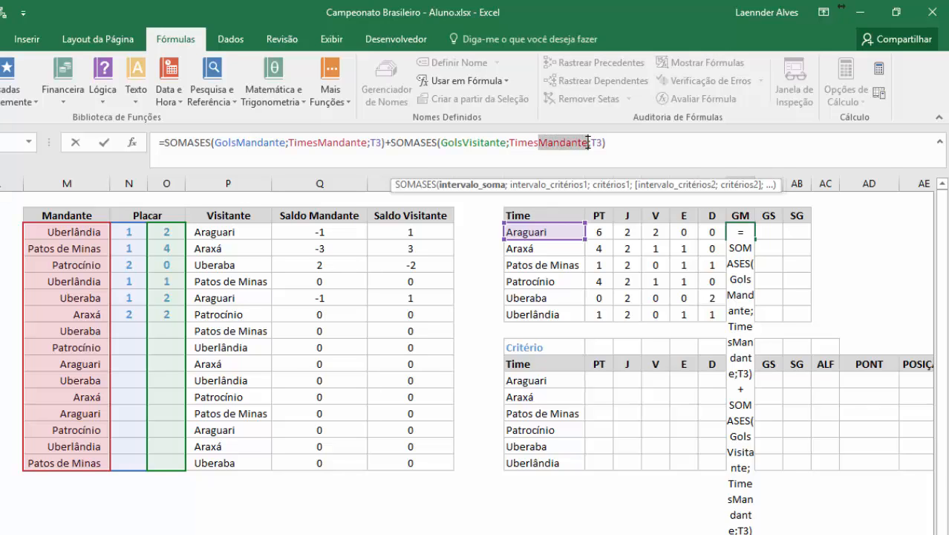
type("V")
key("Tab")
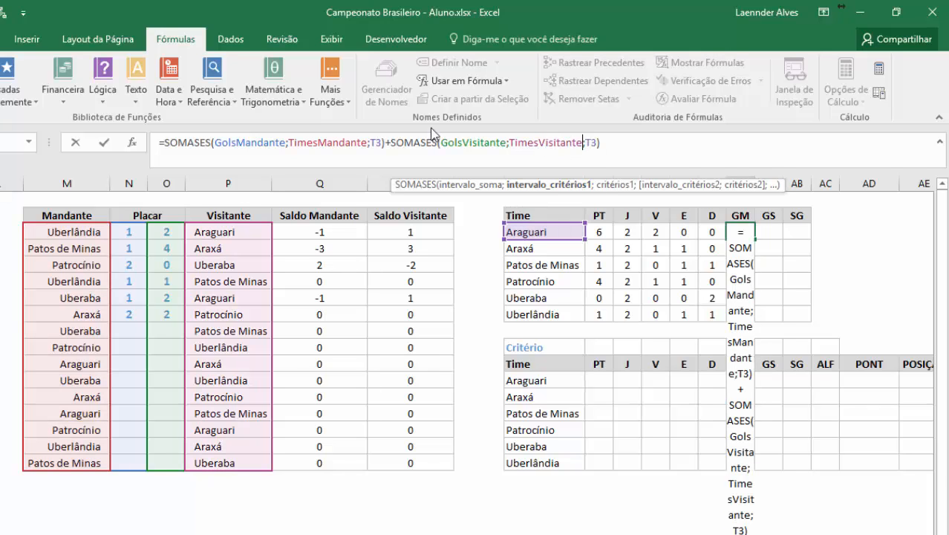
- Review the home and away parts of the Z3 formula, then enter it and fill it down to Z8
left_click(244, 141)
left_click_drag(165, 143, 384, 142)
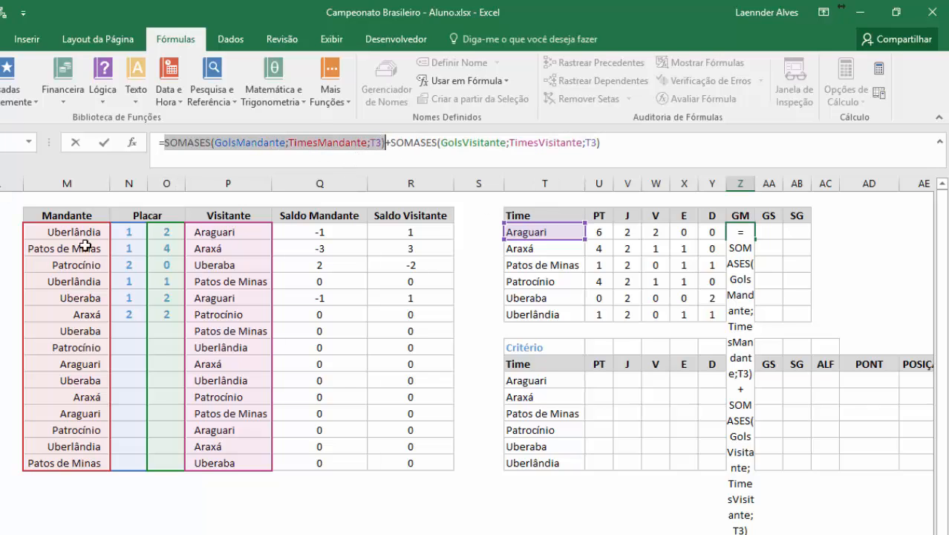
left_click(394, 145)
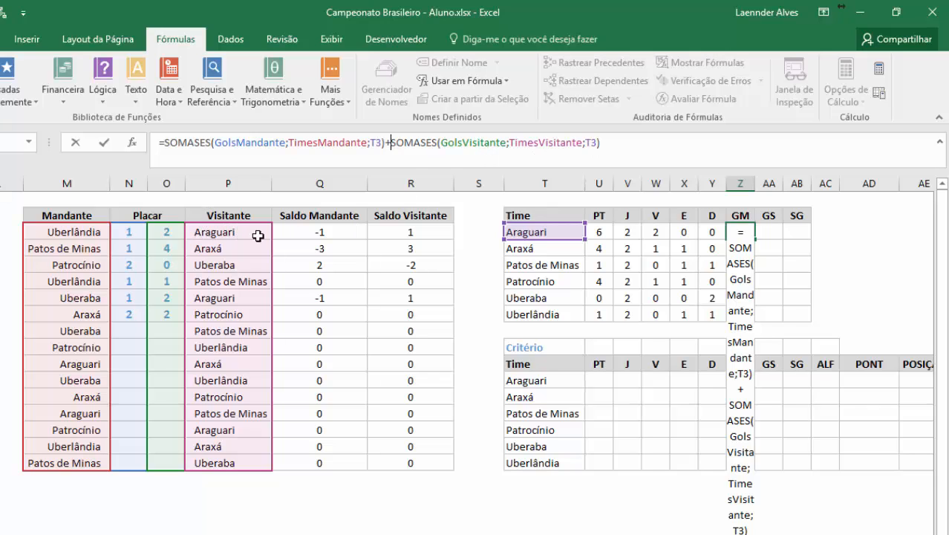
key("Return")
left_click(732, 232)
left_click_drag(754, 239, 747, 316)
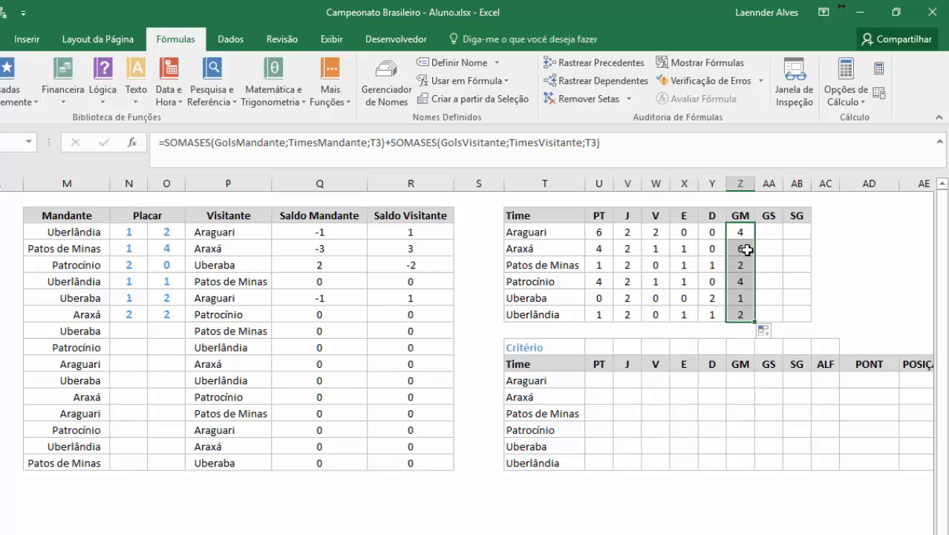
left_click(742, 248)
- Copy the GM formula text from Z3 into Araguari's GS cell AA3, keeping its references unchanged
left_click(742, 231)
left_click_drag(664, 156, 66, 137)
key("ctrl+c")
key("Escape")
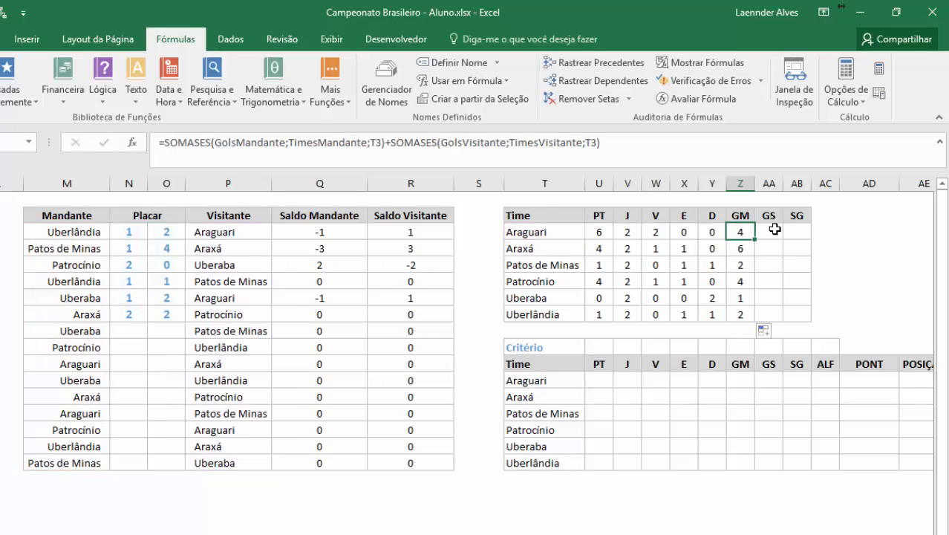
double_click(777, 231)
key("ctrl+v")
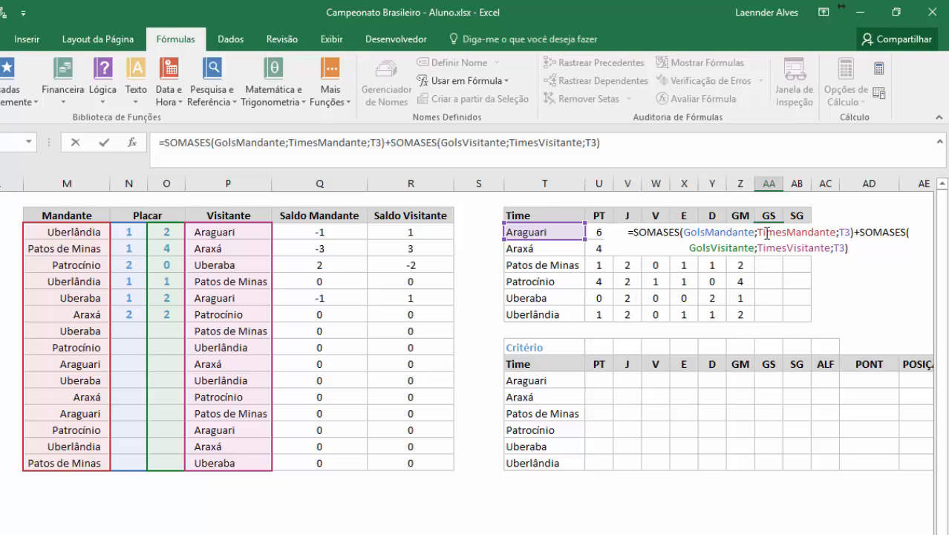
- Swap the goal ranges in AA3, pairing GolsVisitante with TimesMandante and GolsMandante with TimesVisitante
left_click_drag(754, 233, 714, 232)
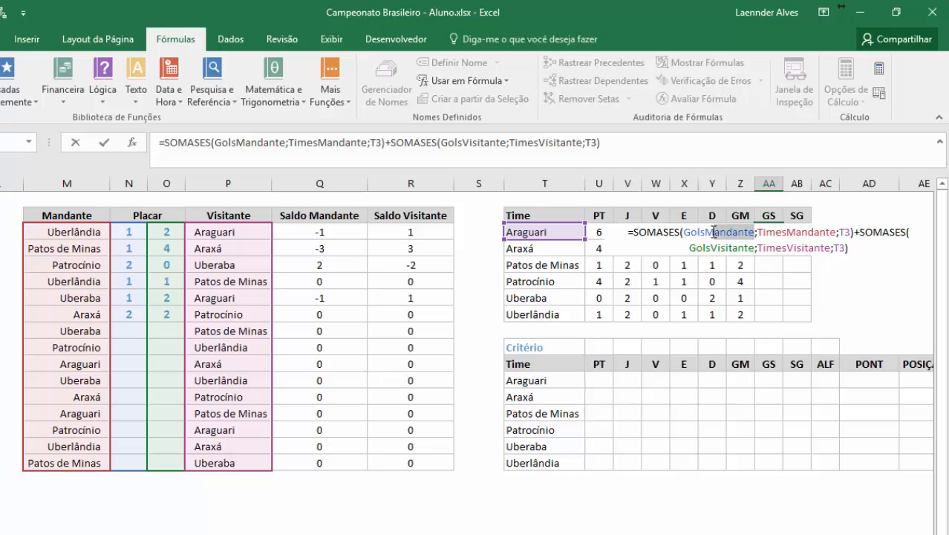
type("v")
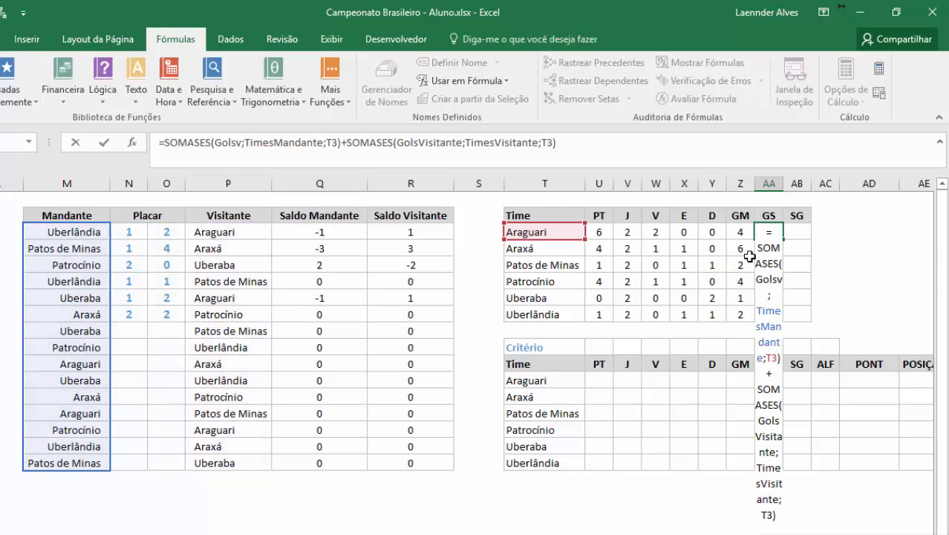
left_click(245, 142)
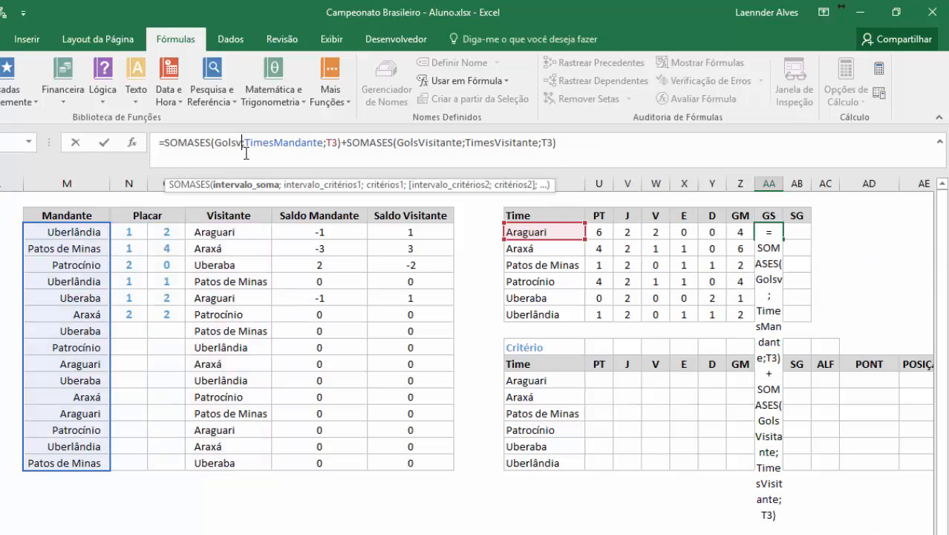
key("Tab")
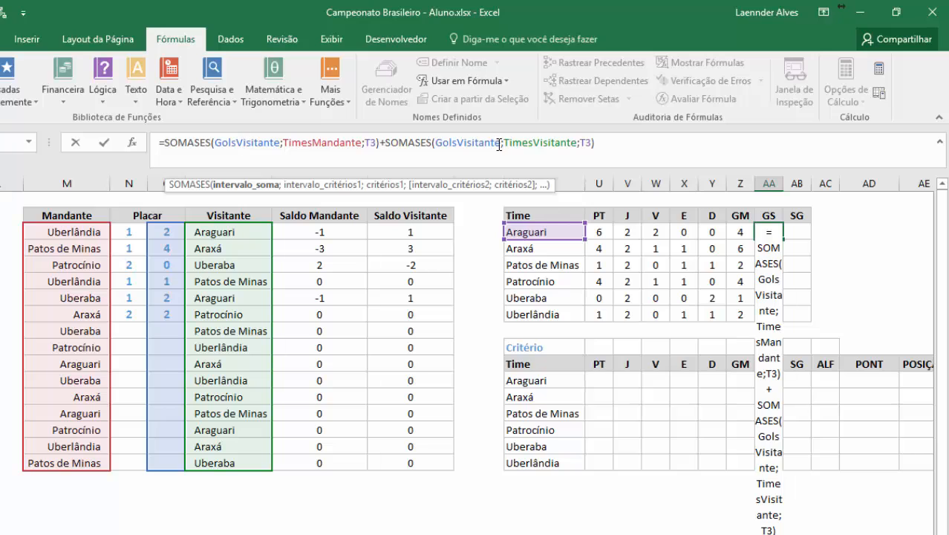
left_click_drag(500, 146, 459, 147)
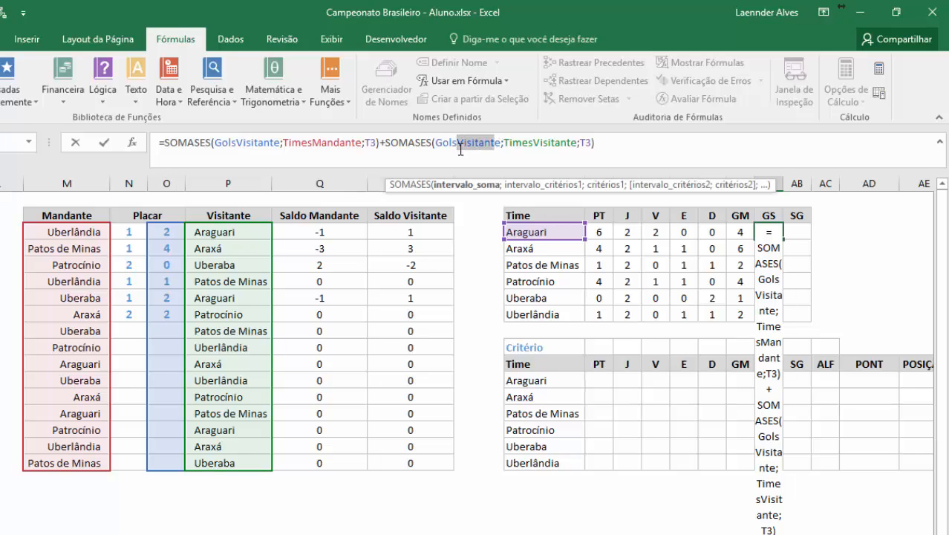
type("Mandante")
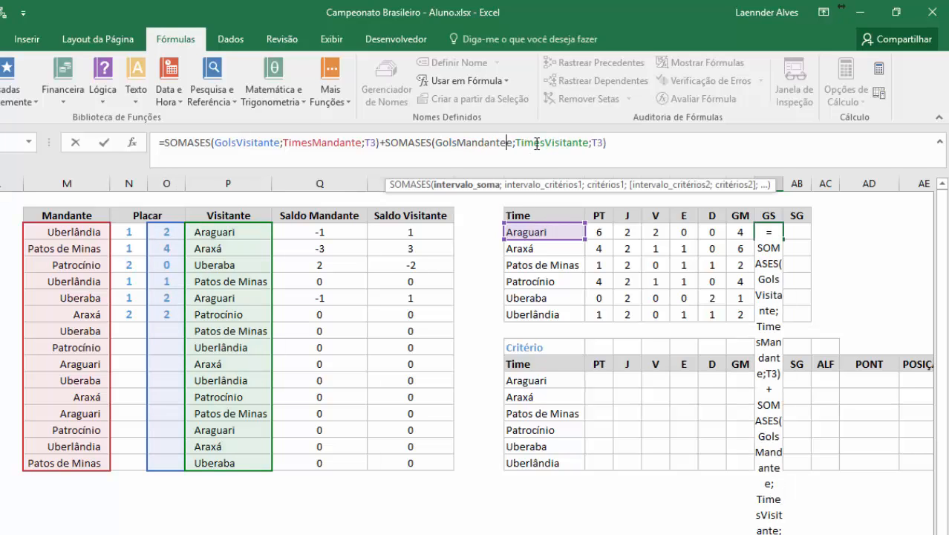
key("Delete")
left_click(536, 142)
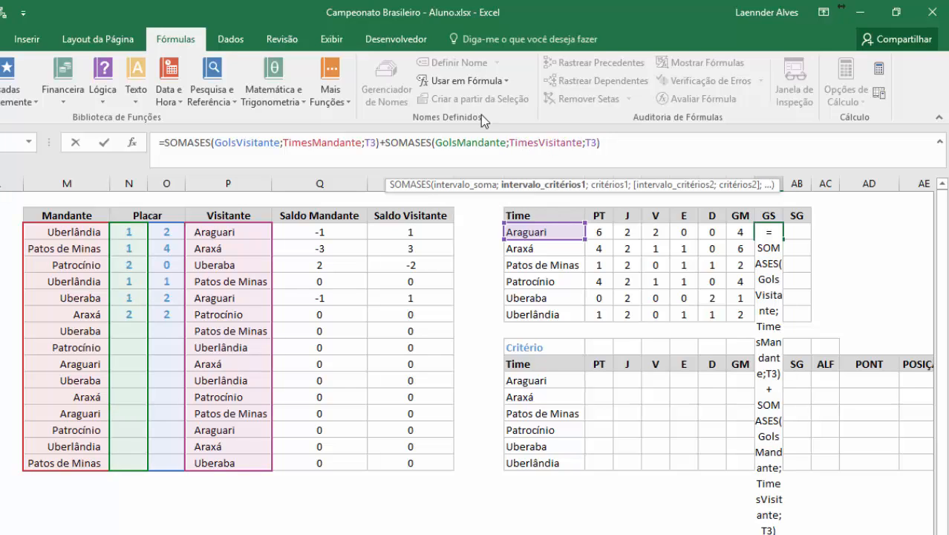
- Enter the goals-conceded formula in AA3 and fill it down to AA8
key("Return")
left_click(778, 235)
left_click_drag(783, 237, 784, 315)
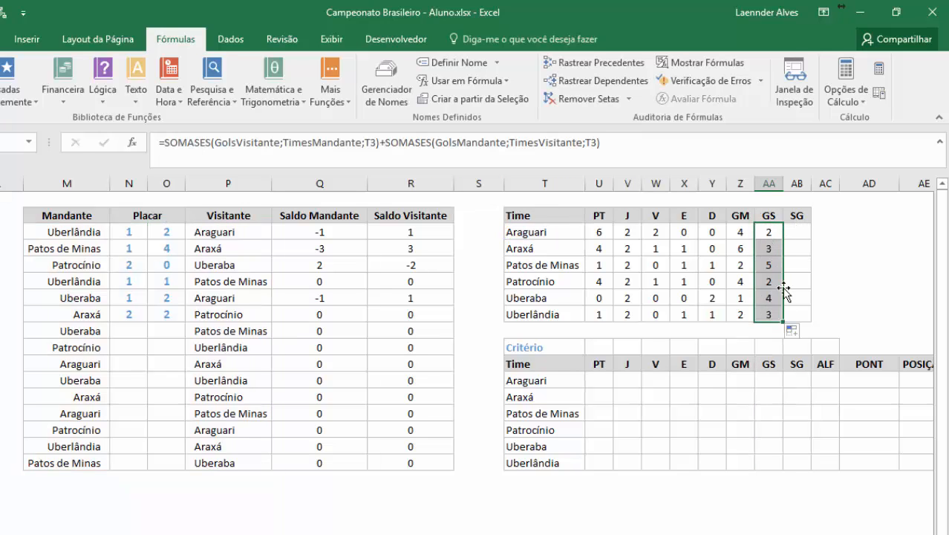
- Calculate Araguari's goal difference in the SG cell AB3 with the formula =Z3-AA3
left_click(801, 234)
type("=")
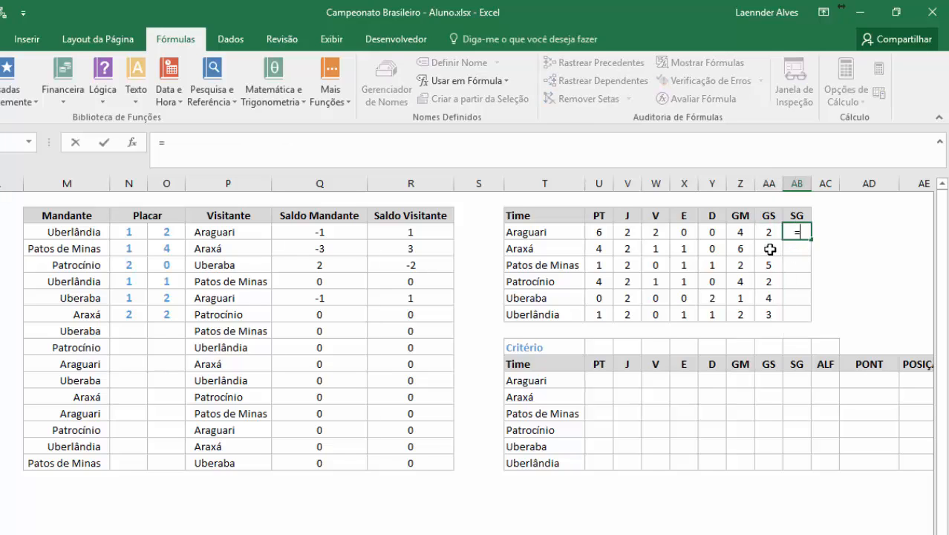
left_click(740, 232)
type("-")
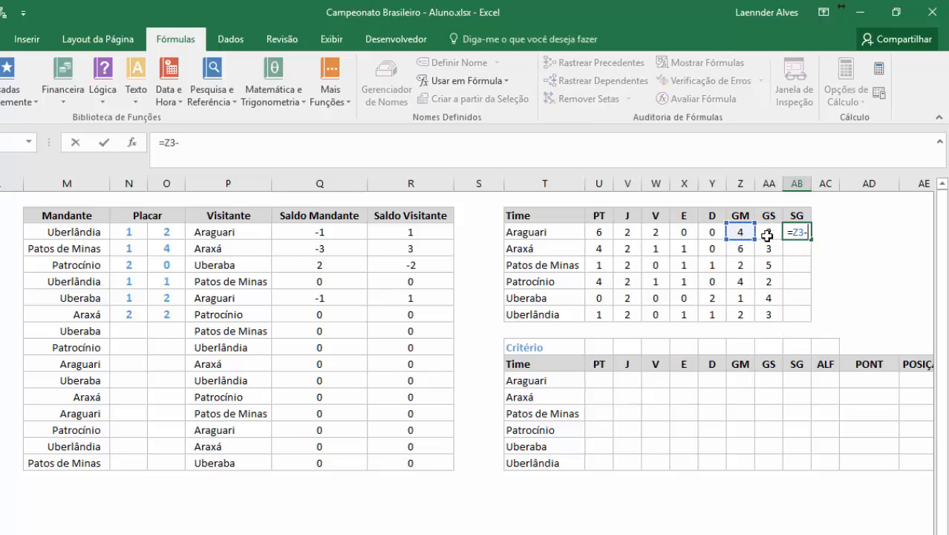
left_click(767, 234)
key("Return")
- Fill the goal-difference formula from AB3 down to AB8
left_click(801, 232)
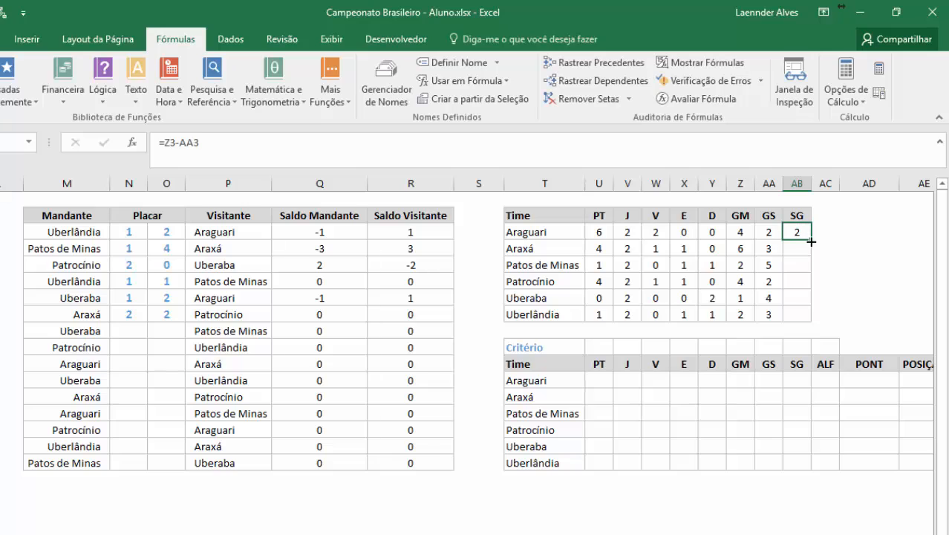
left_click_drag(811, 239, 815, 330)
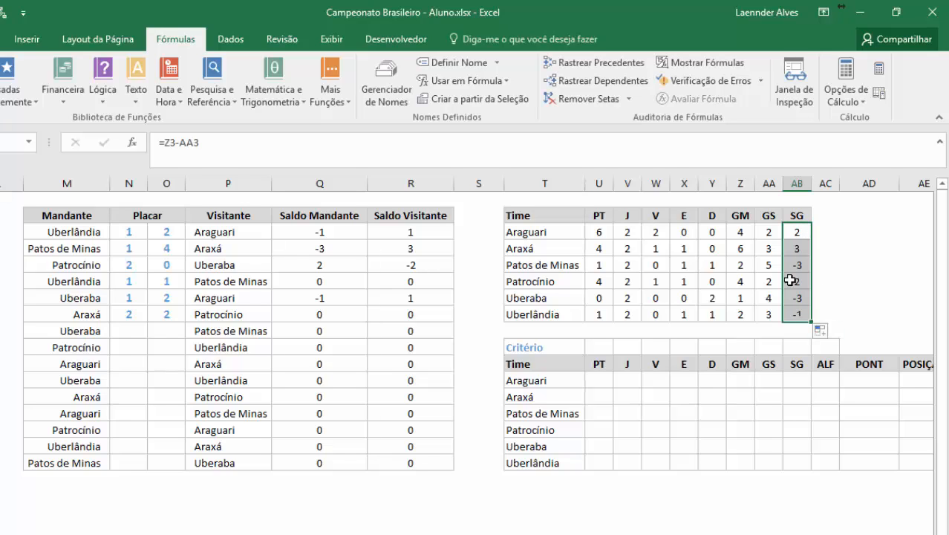
left_click(799, 233)
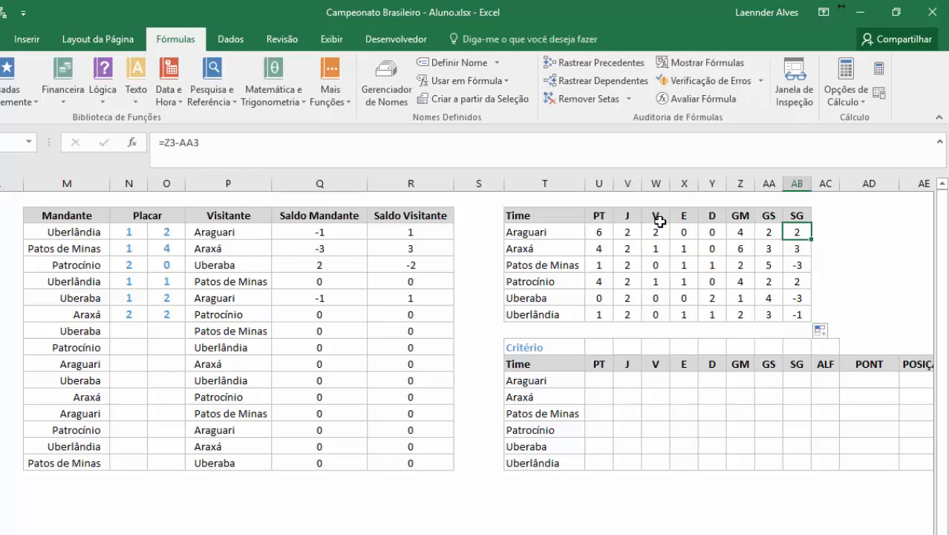
left_click(624, 382)
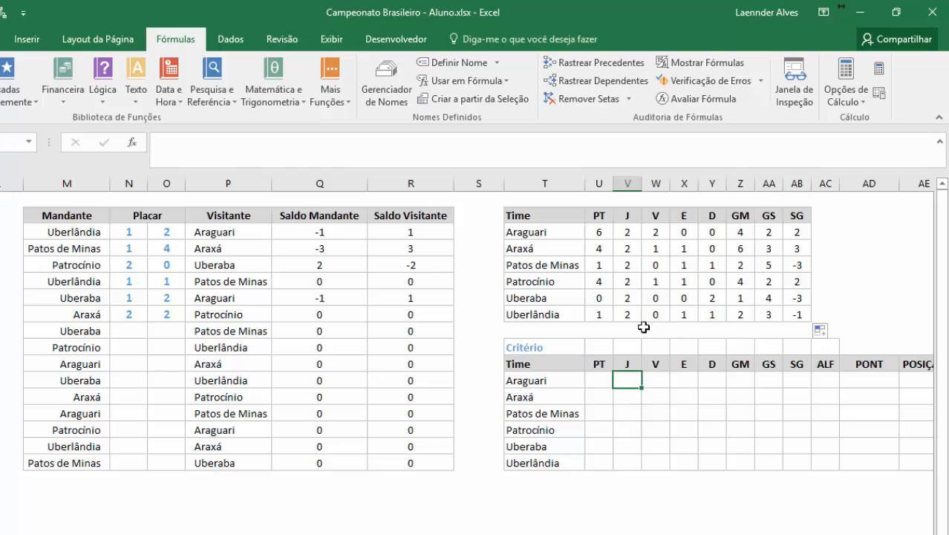
- Compare the points in the upper table's PT column with the empty PT ranking cells of the Critério table
left_click(601, 238)
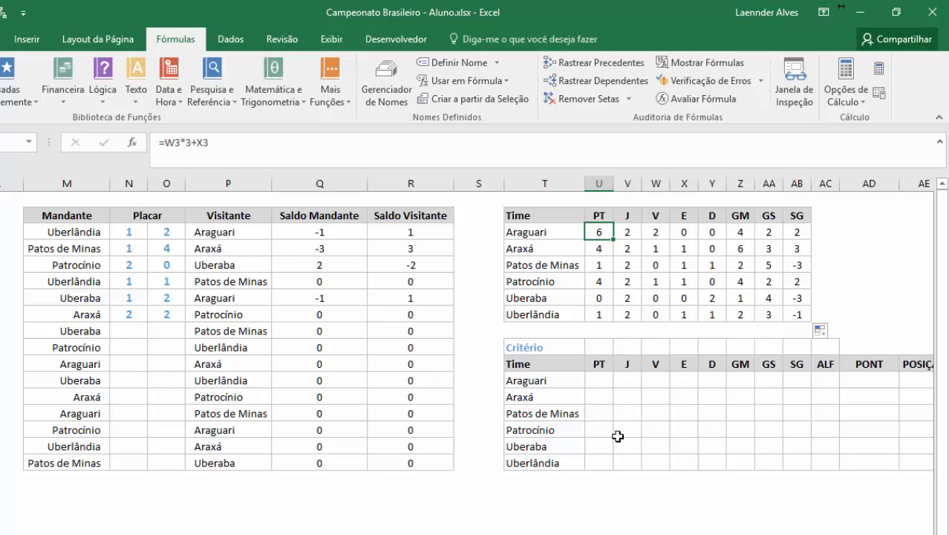
key("Down")
key("Down")
key("Down")
key("Down")
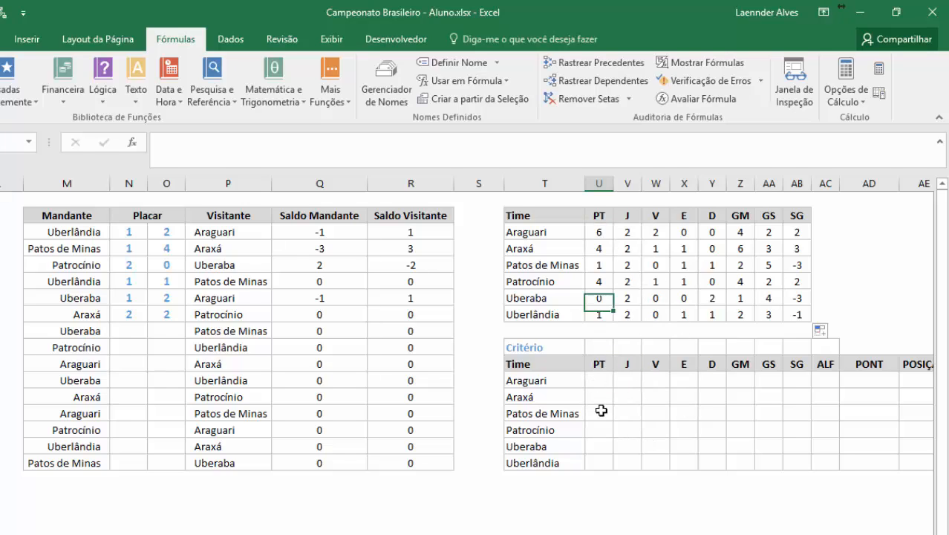
left_click_drag(603, 413, 609, 456)
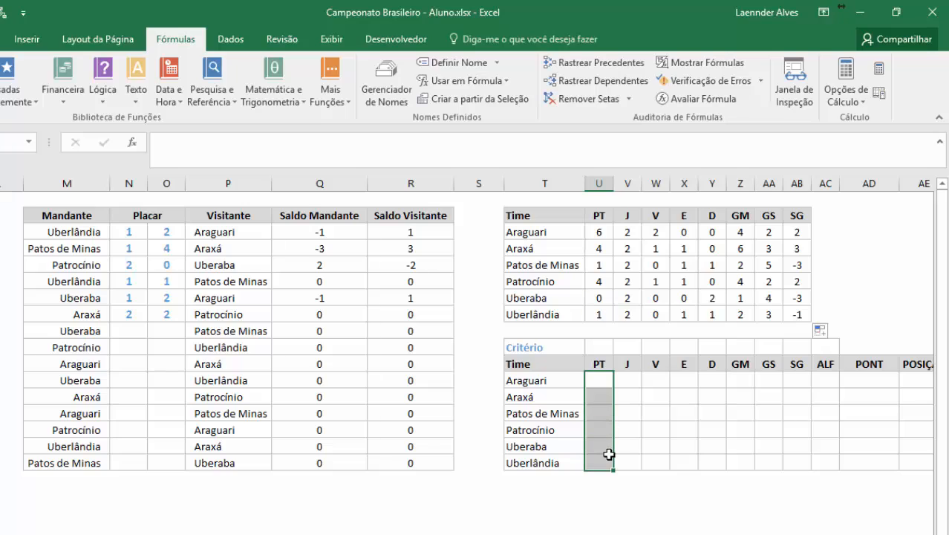
left_click(598, 382)
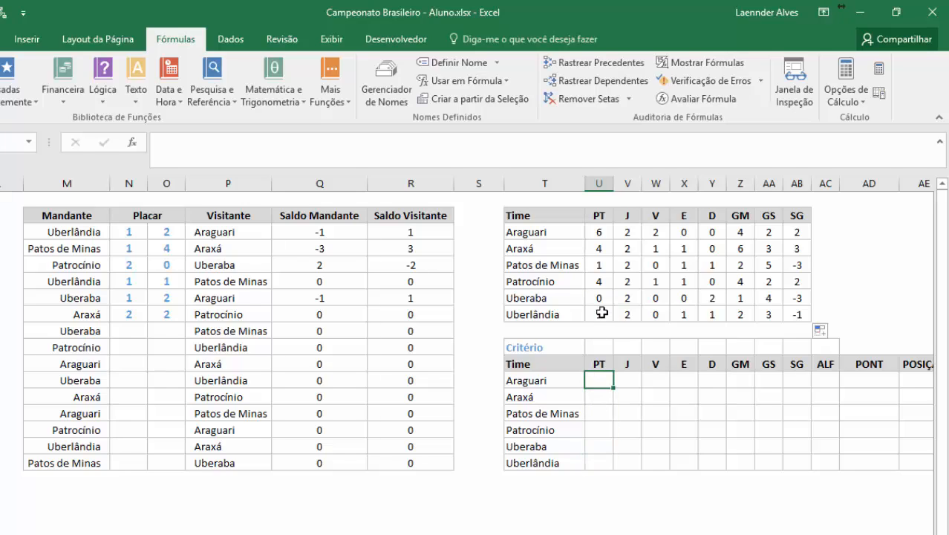
left_click(604, 233)
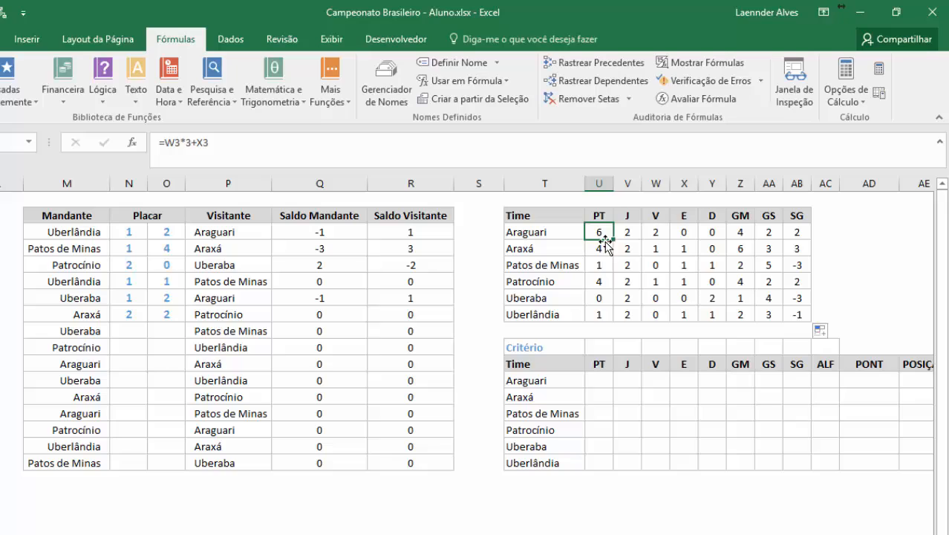
- Start an ORDEM.EQ ranking formula in Araguari's PT cell, U12, of the Critério table
left_click(597, 382)
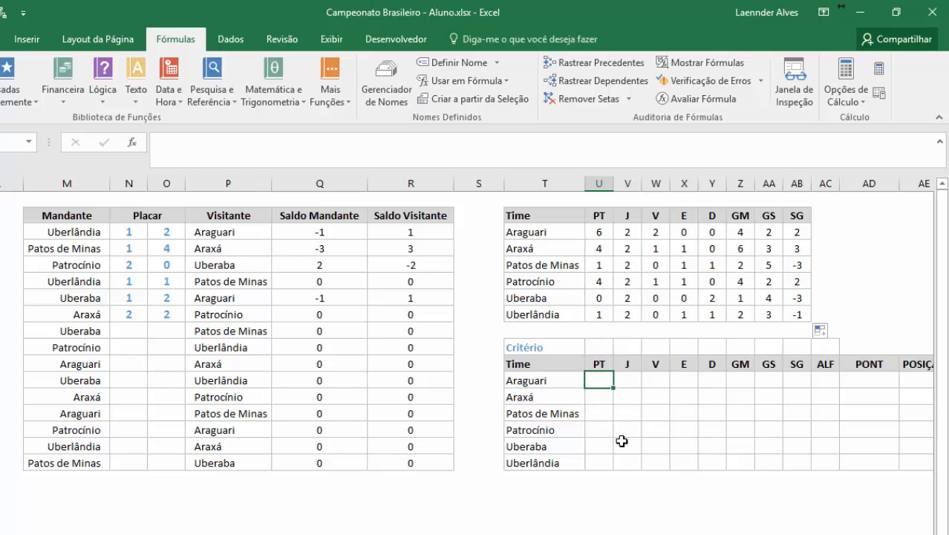
type("=")
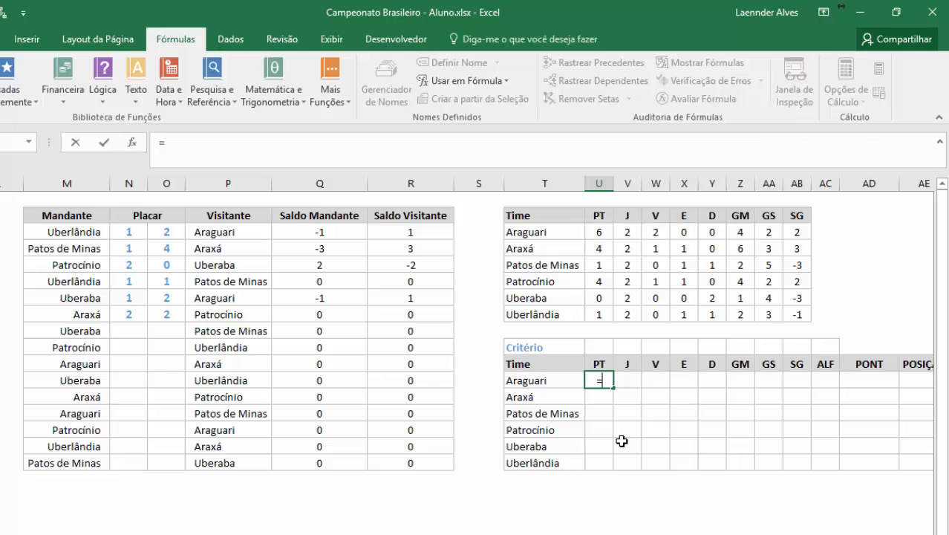
type("OR")
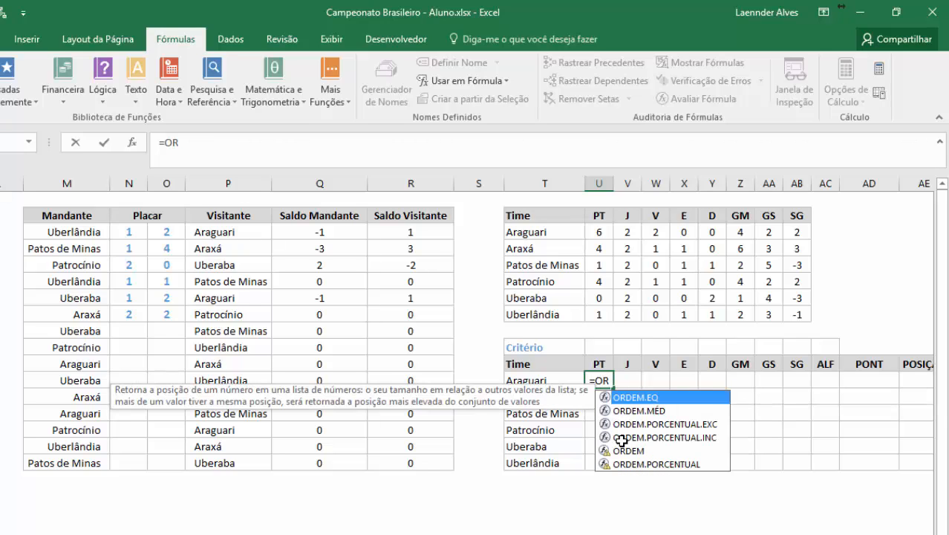
key("Down")
key("Down")
key("Down")
key("Down")
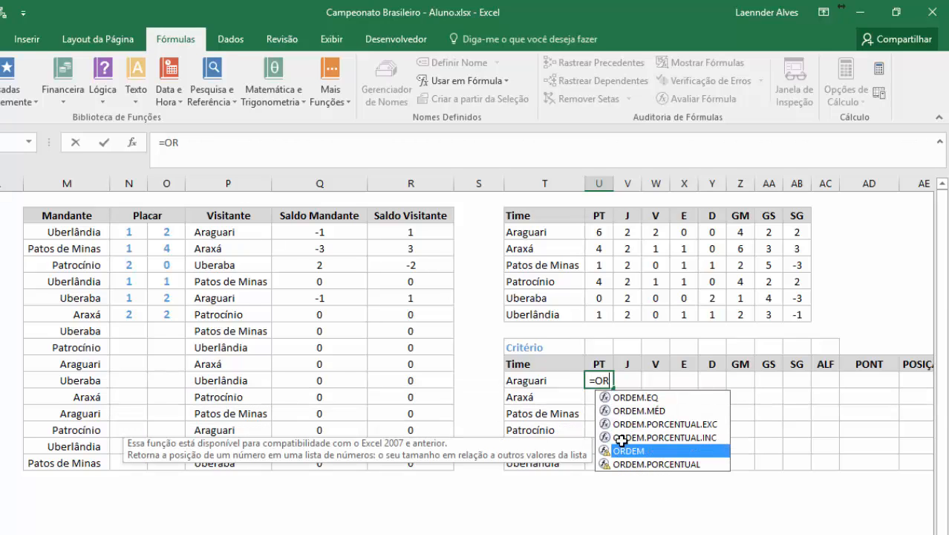
left_click(666, 400)
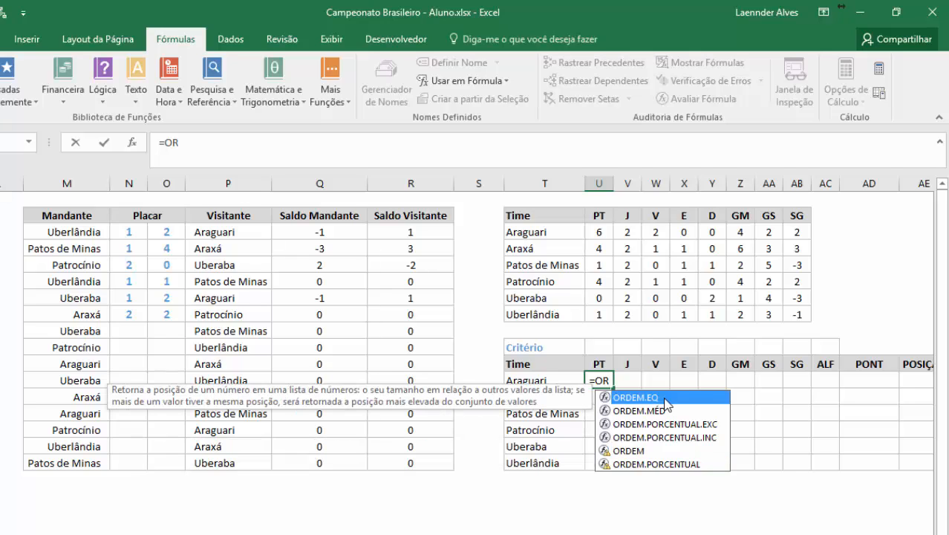
left_click(628, 452)
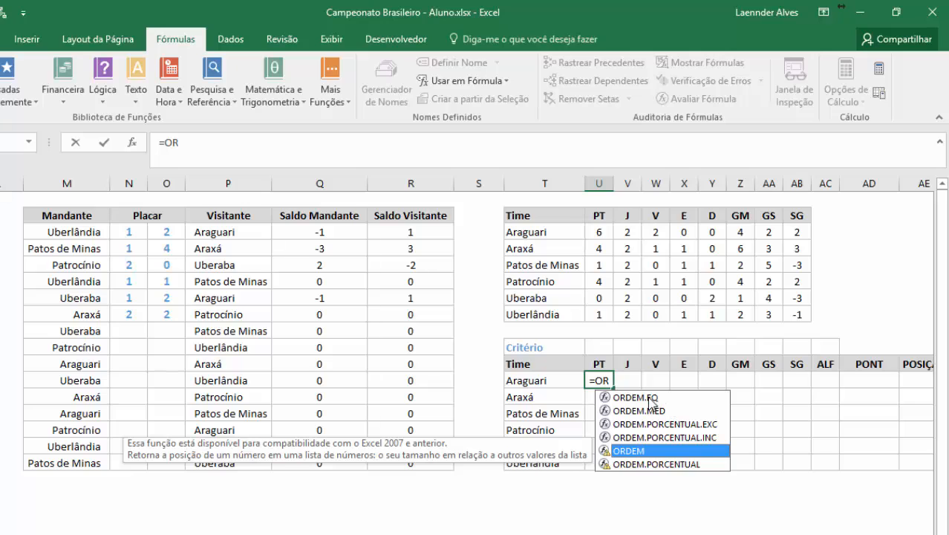
left_click(650, 400)
left_click(627, 451)
left_click(641, 399)
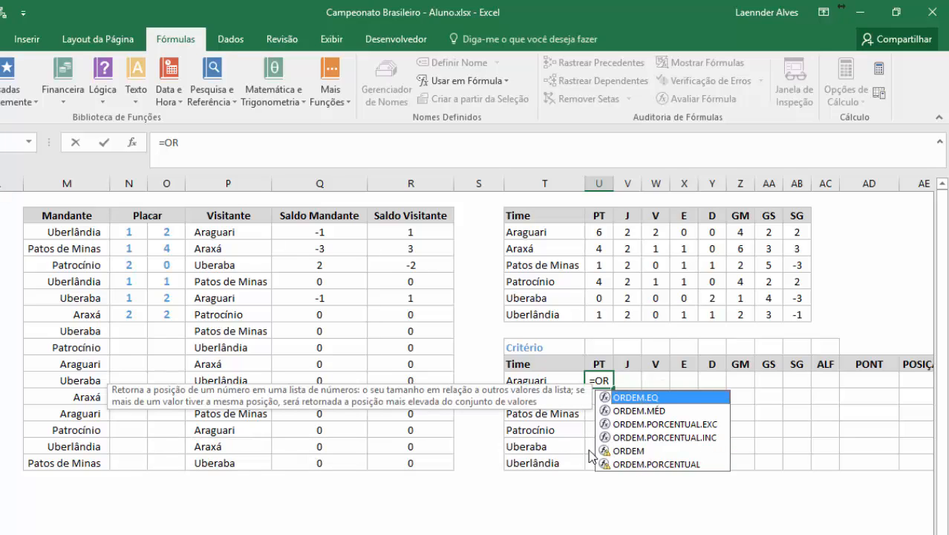
double_click(638, 398)
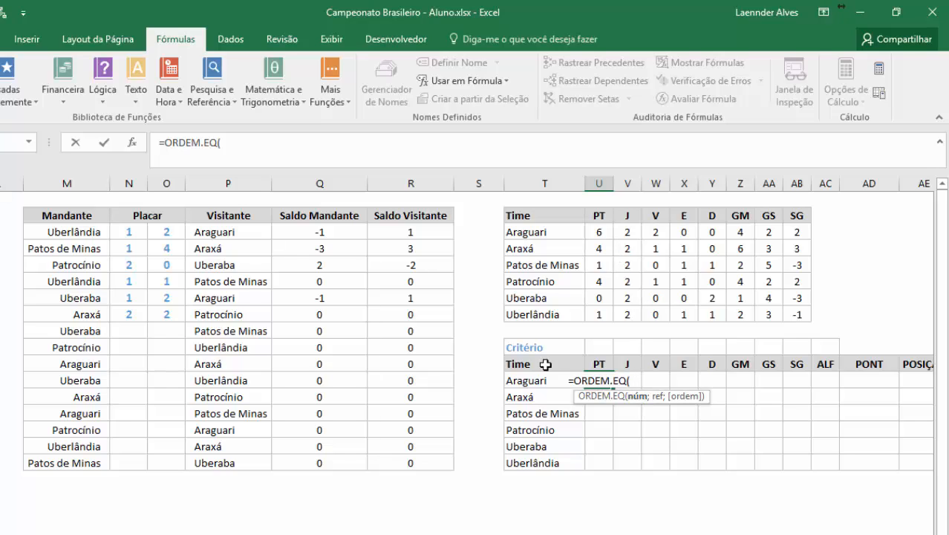
- Complete U12 as =ORDEM.EQ(U3;U$3:U$8;0), ranking in descending order, and fill it down to Uberlândia in U17
left_click(602, 232)
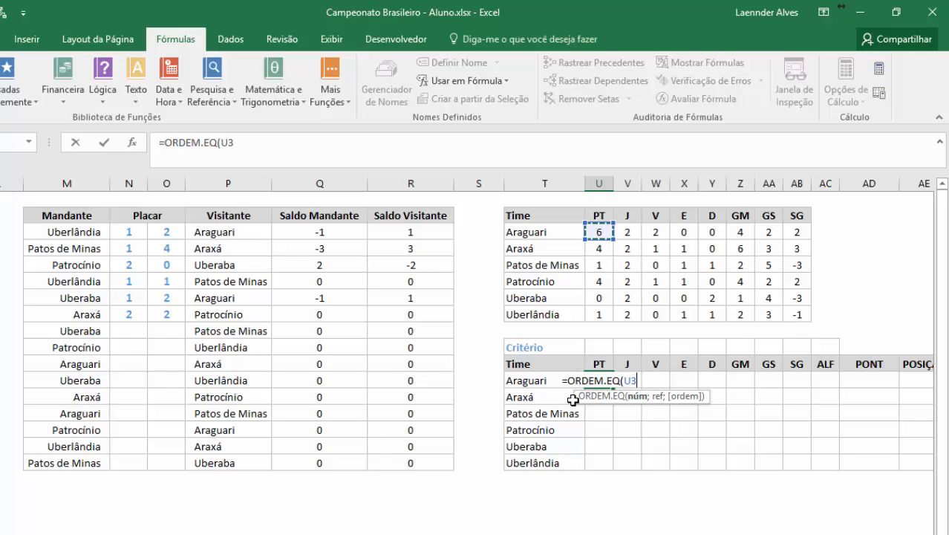
type(";")
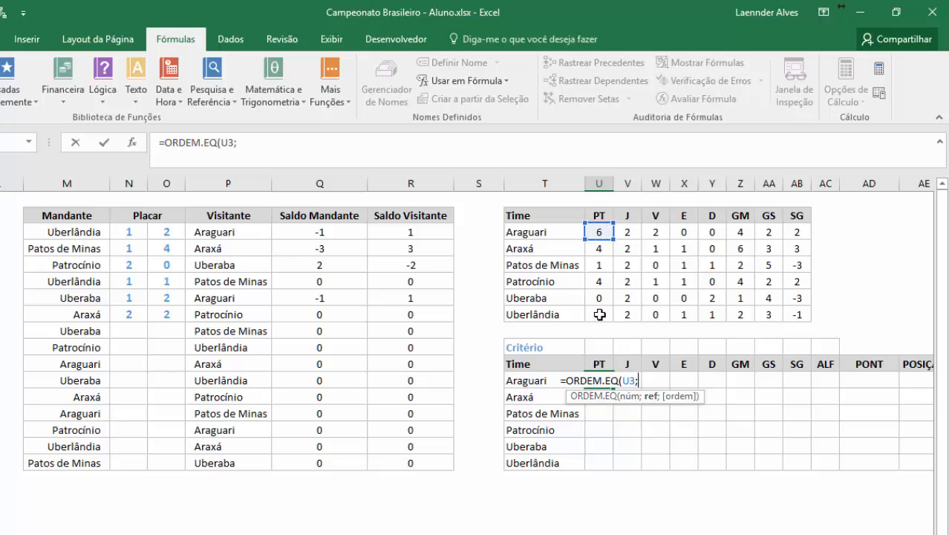
left_click_drag(599, 315, 606, 232)
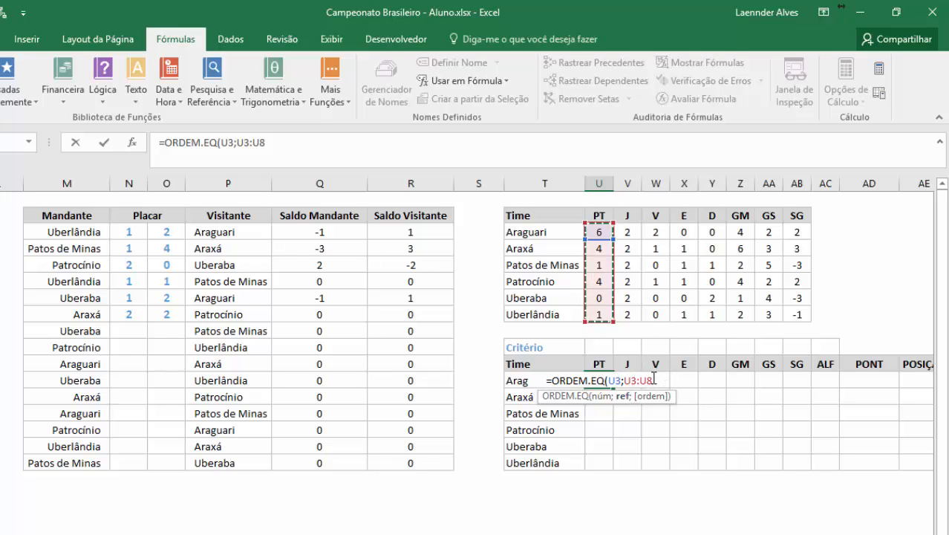
key("F4")
key("F4")
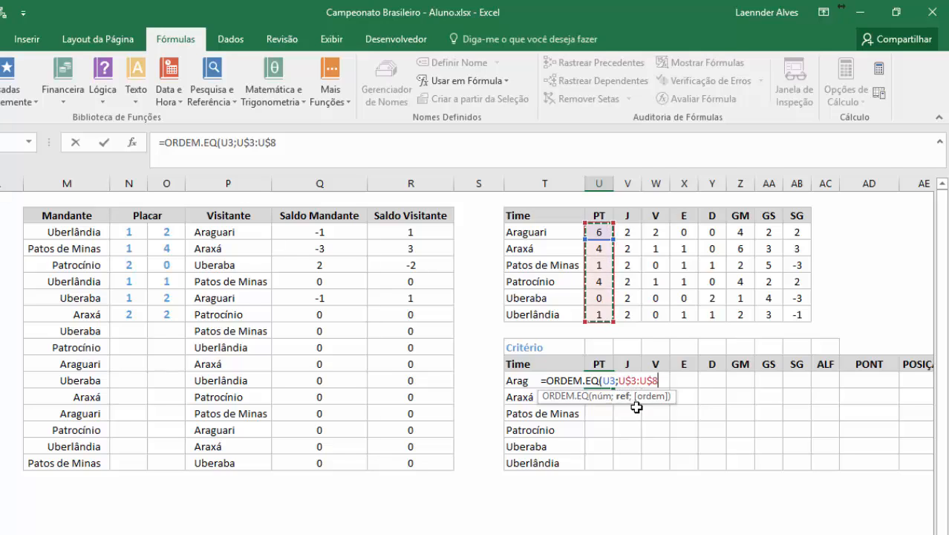
type(";")
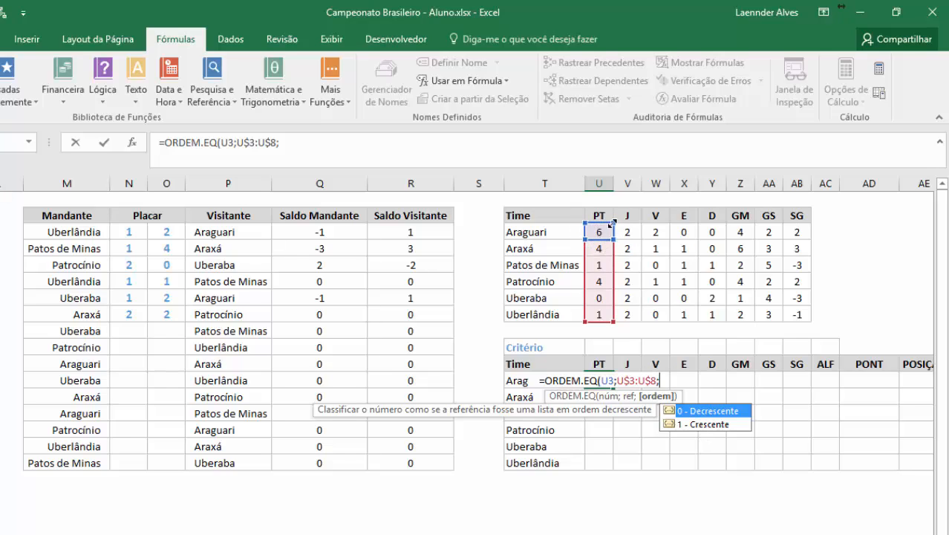
double_click(702, 411)
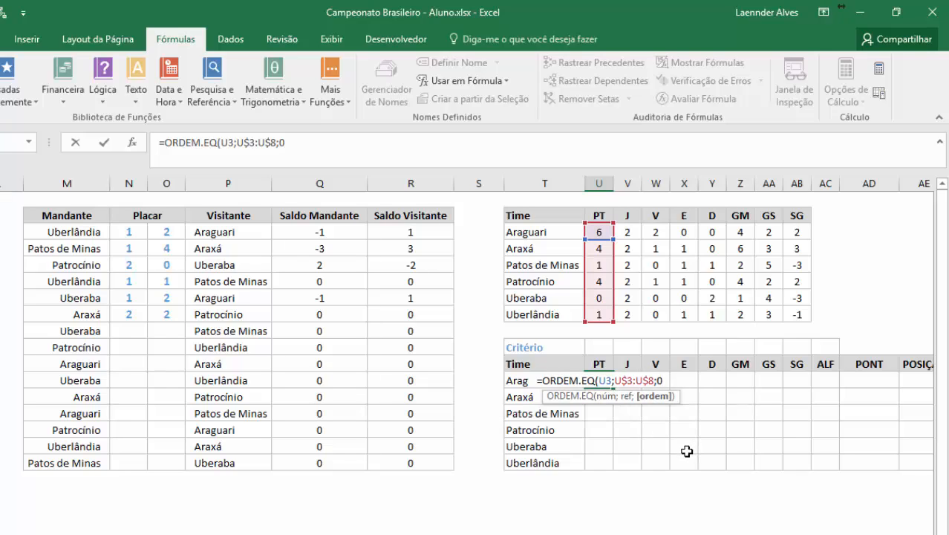
type(")")
key("Return")
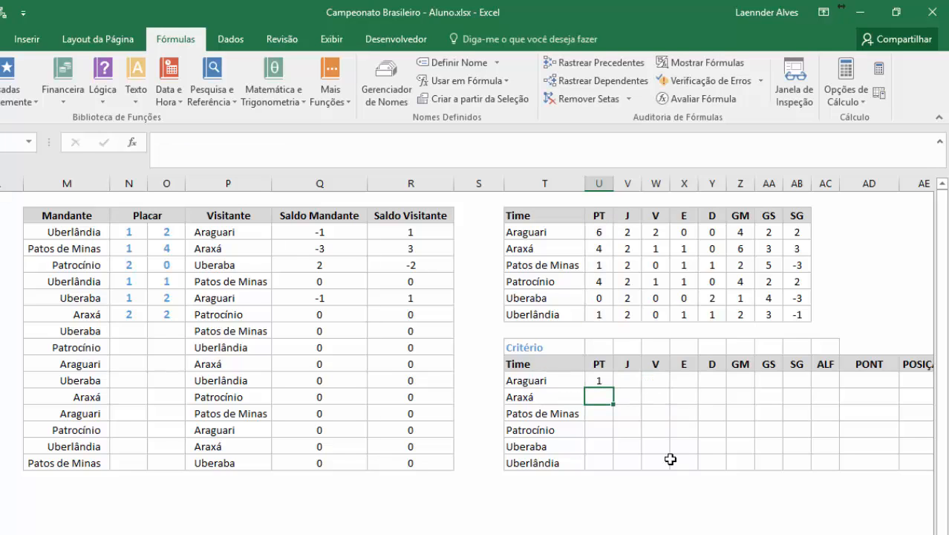
left_click(595, 382)
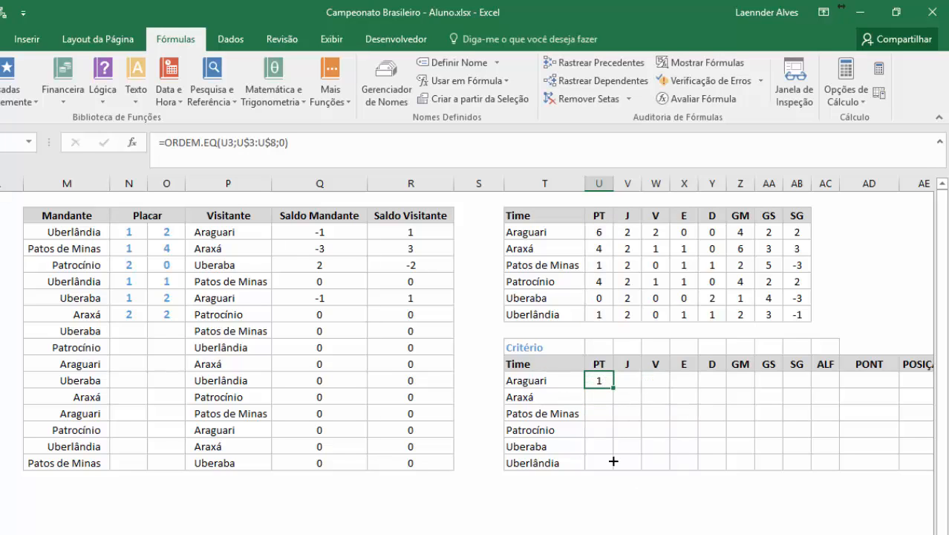
left_click_drag(614, 461, 613, 464)
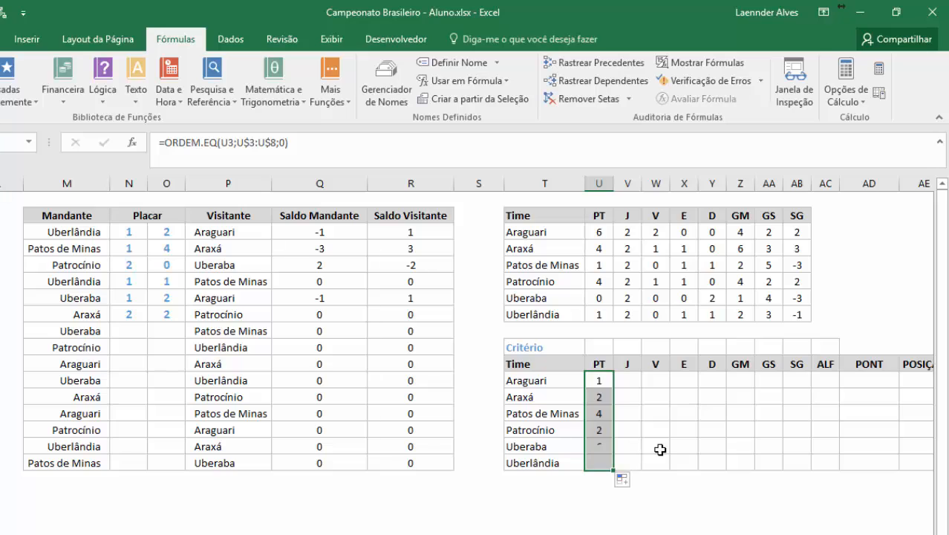
- Compare Araxá's and Patrocínio's PT ranks in the Critério table with their points in the upper table
left_click(660, 450)
left_click(600, 395)
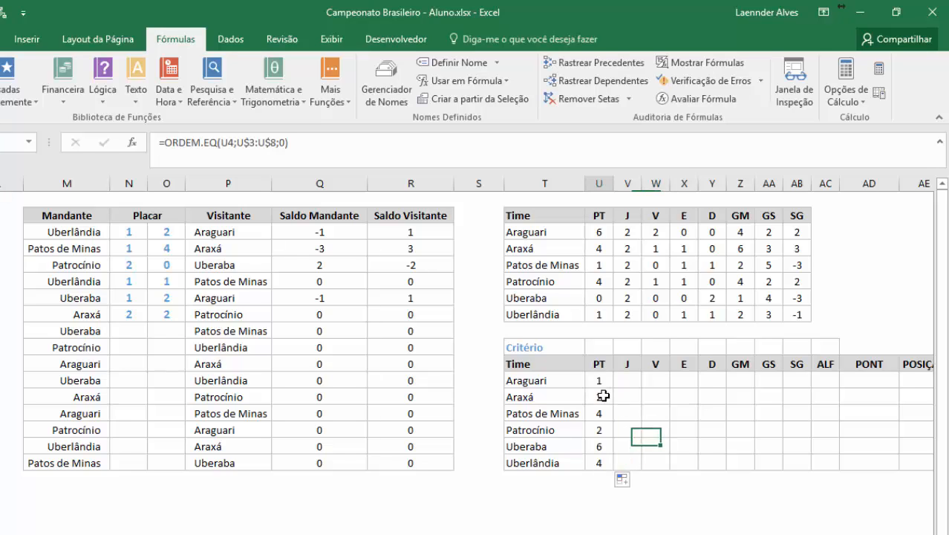
left_click(548, 398)
left_click(548, 430)
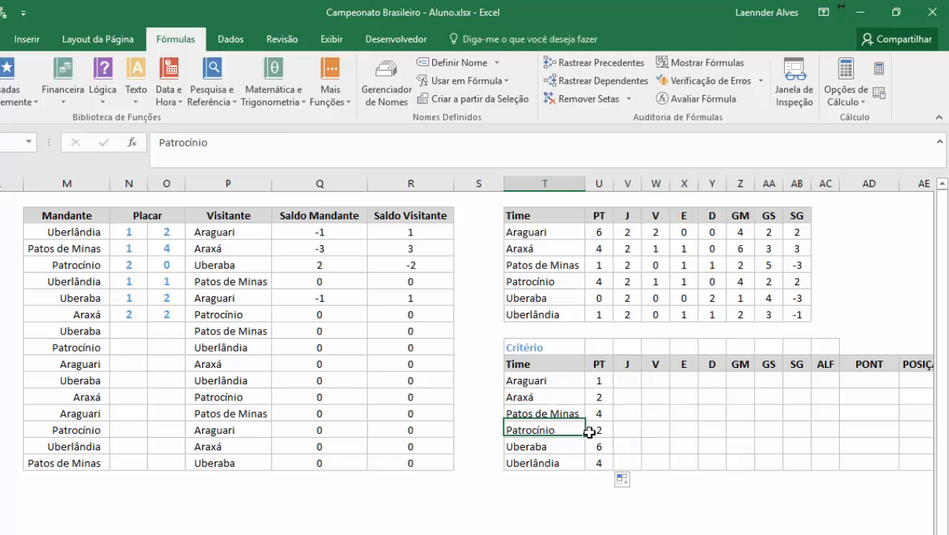
left_click(599, 430)
left_click(602, 401, "ctrl")
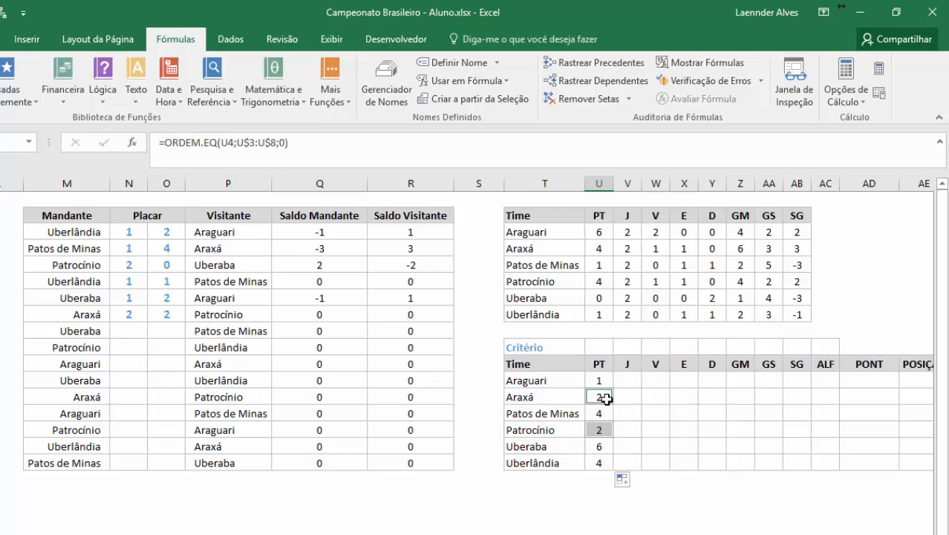
left_click(598, 429)
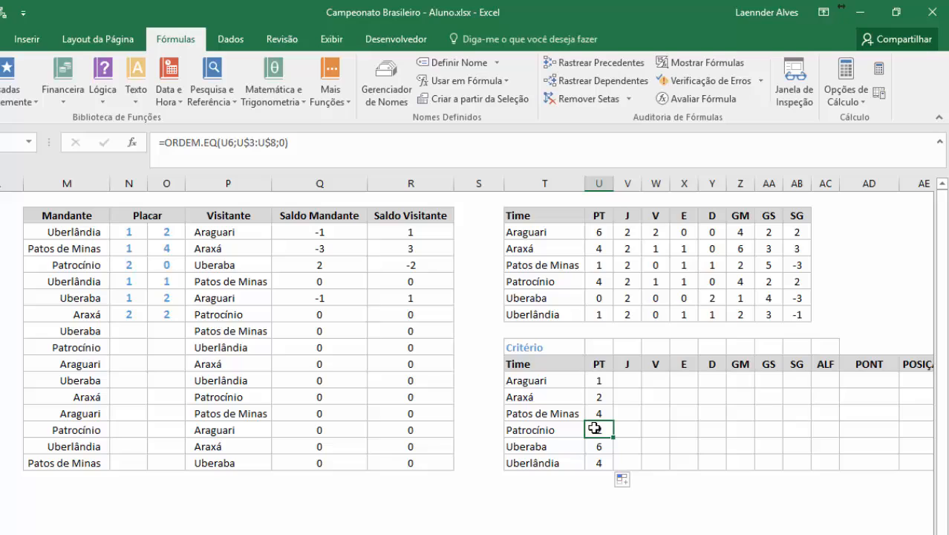
left_click(598, 249)
left_click(600, 281)
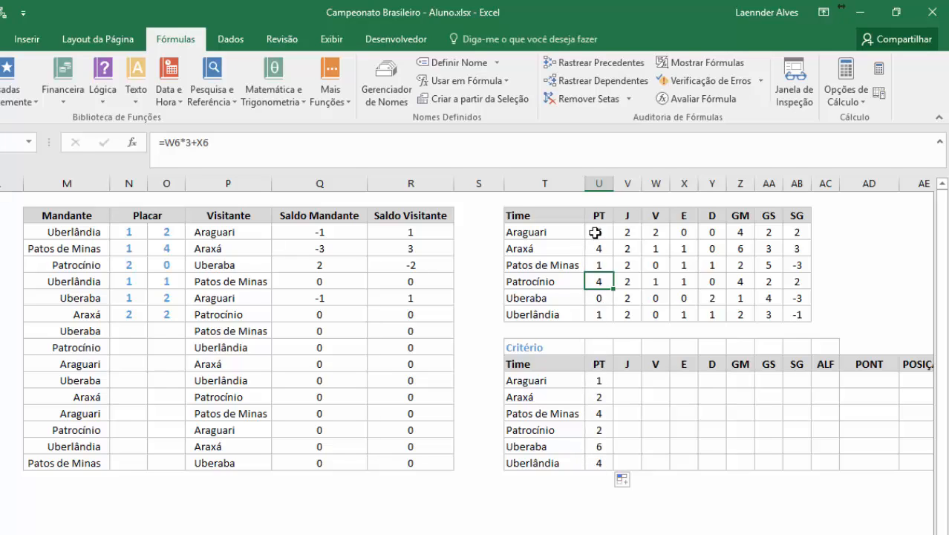
left_click(601, 393)
left_click(606, 431)
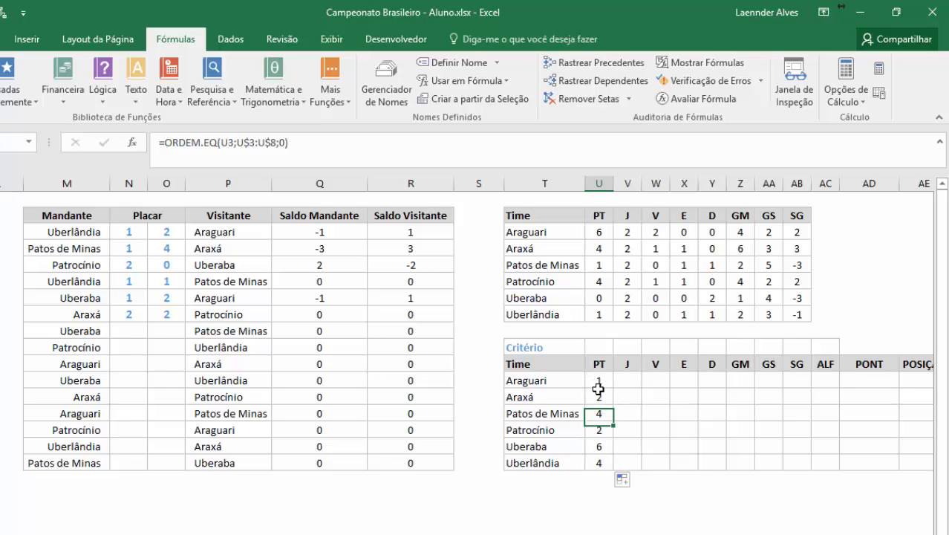
- Fill the PT ranking formulas in U12:U17 across to the SG column, AB, for all six teams
left_click_drag(602, 381, 602, 413)
left_click_drag(599, 452, 602, 461)
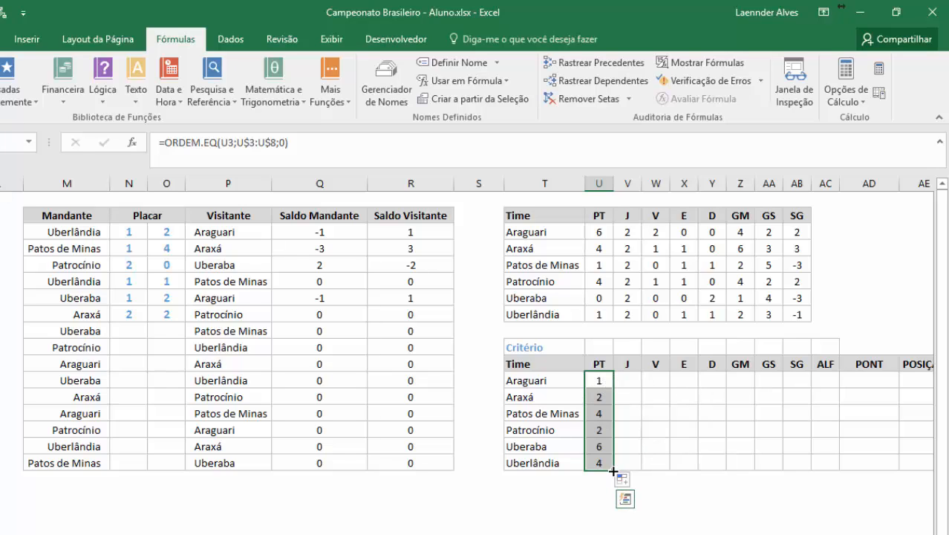
left_click_drag(657, 465, 824, 458)
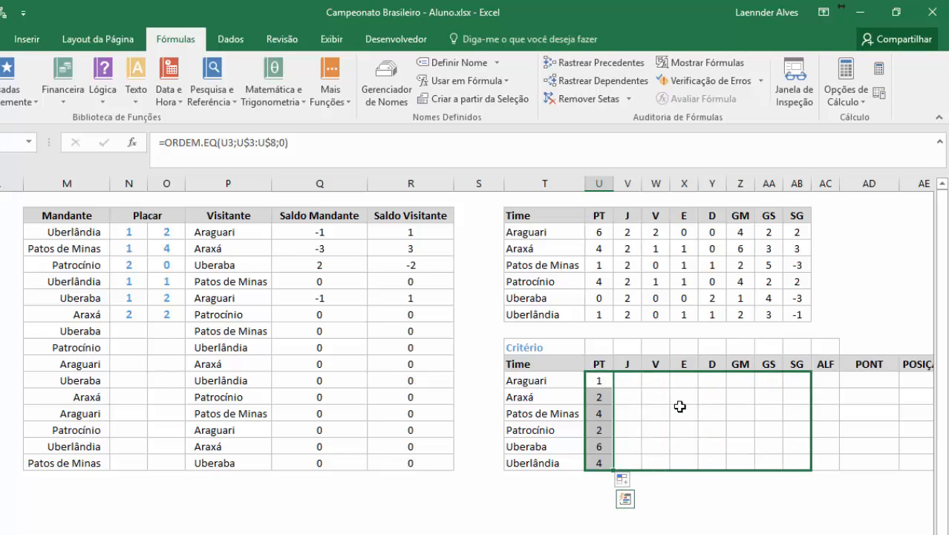
key("ctrl+r")
- Check the filled ranking formulas in the J and V columns against the upper table's values
left_click(626, 380)
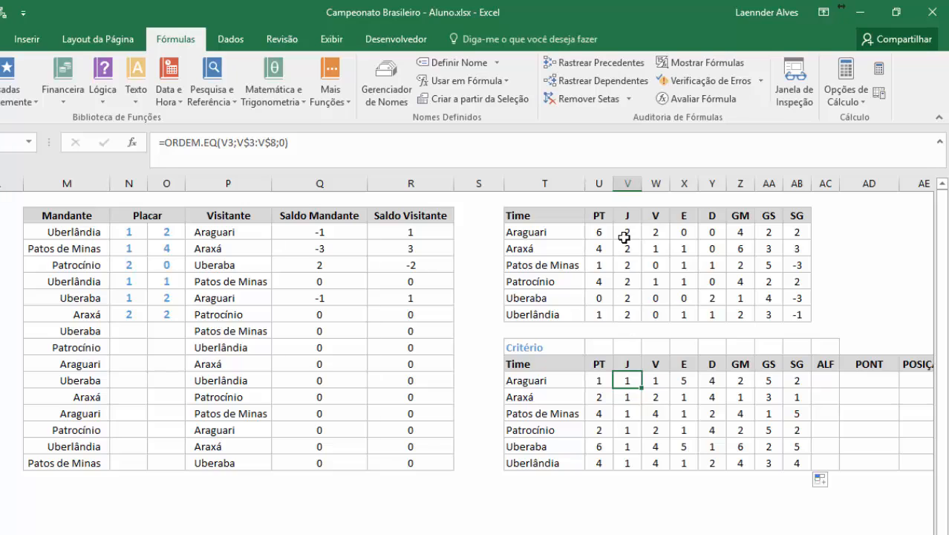
left_click(657, 381)
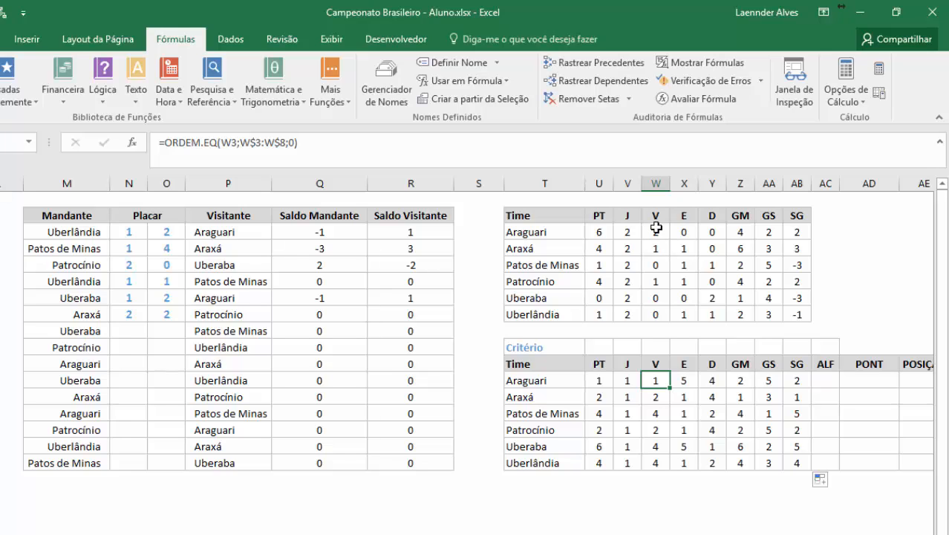
left_click(665, 235)
left_click(660, 378)
left_click(660, 252)
left_click(661, 281)
left_click(667, 393)
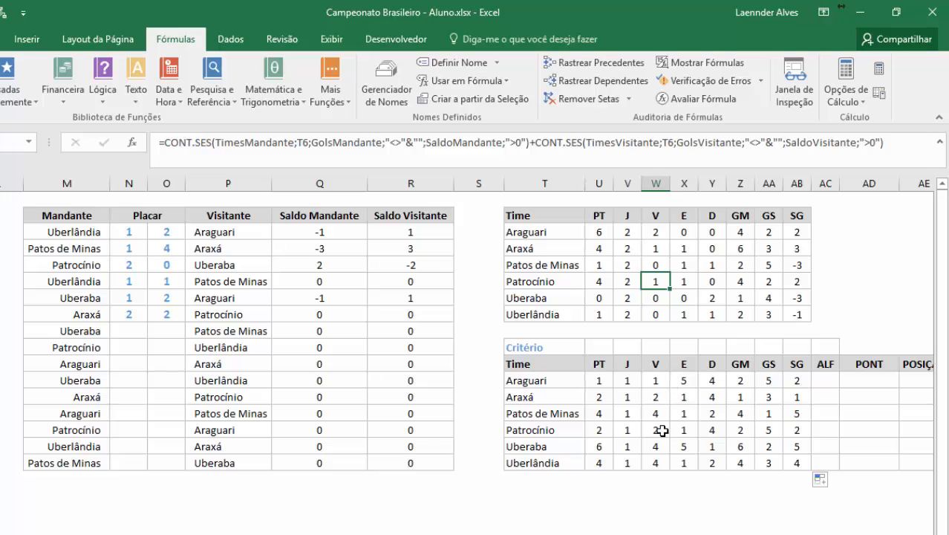
left_click(661, 432)
left_click(657, 414)
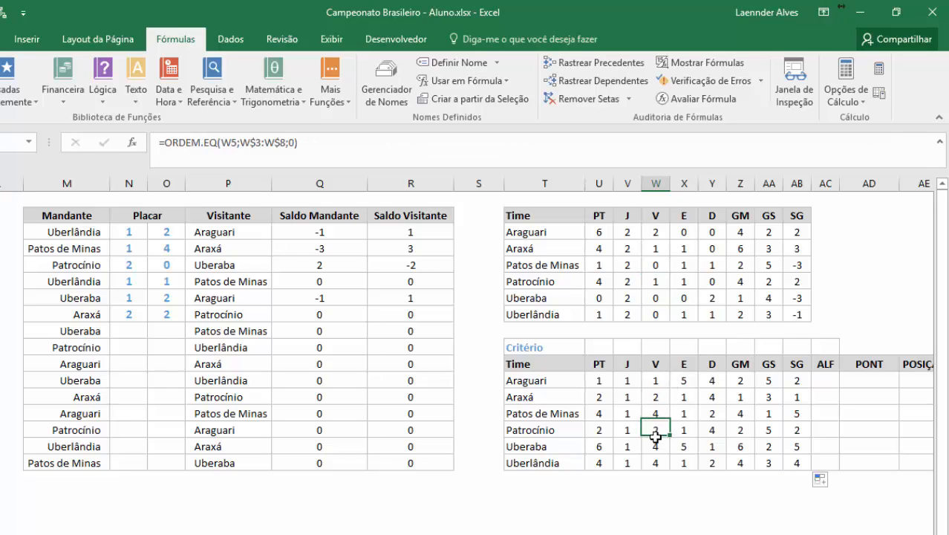
left_click(656, 430)
left_click(656, 462)
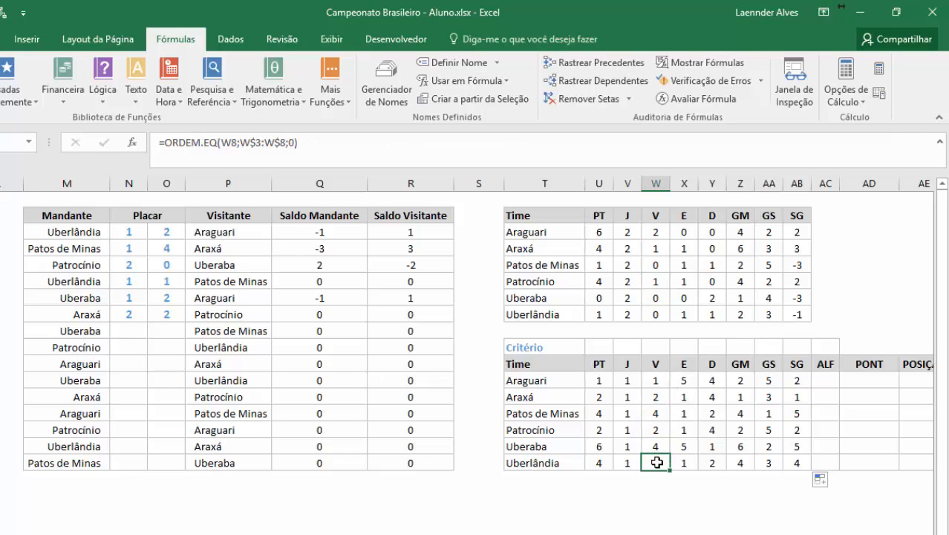
- Inspect the ranking formula in X12, Araguari's E rank in the Critério table
left_click(684, 381)
double_click(680, 381)
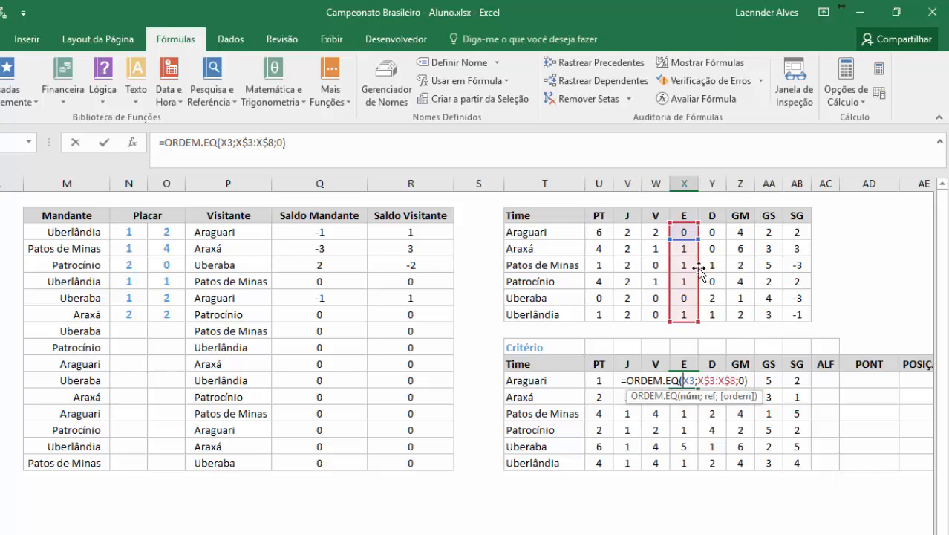
key("Escape")
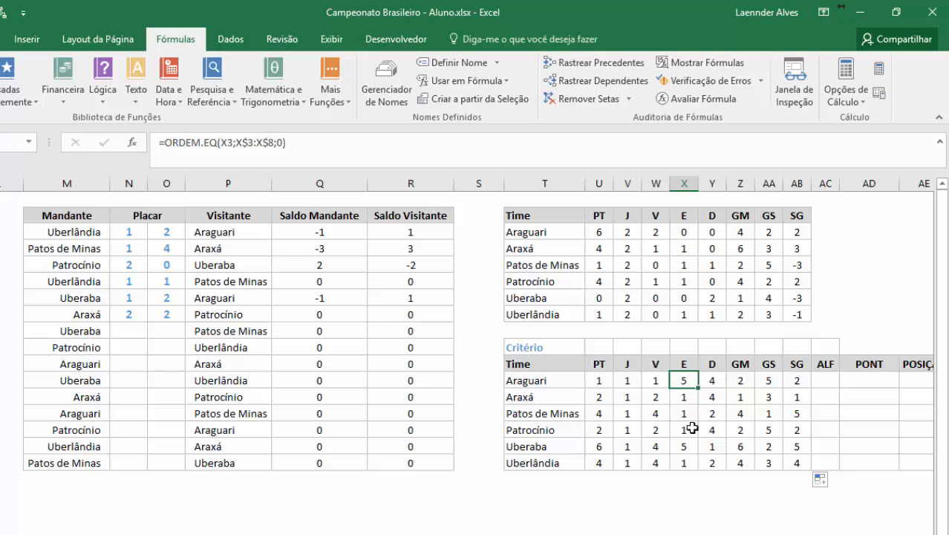
- Examine the empty ALF column and Araxá's ranks from PT to SG in the Critério table
left_click(824, 381)
left_click(824, 363)
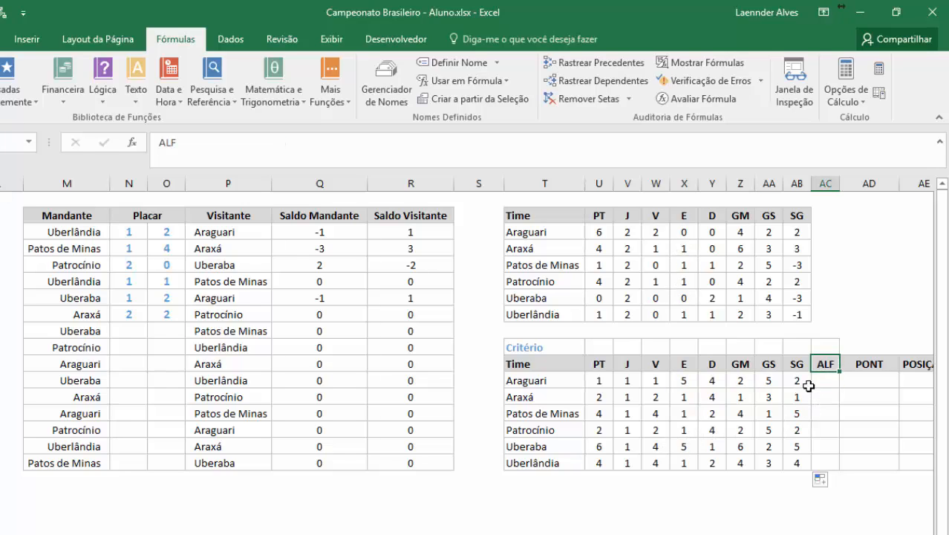
left_click(817, 382)
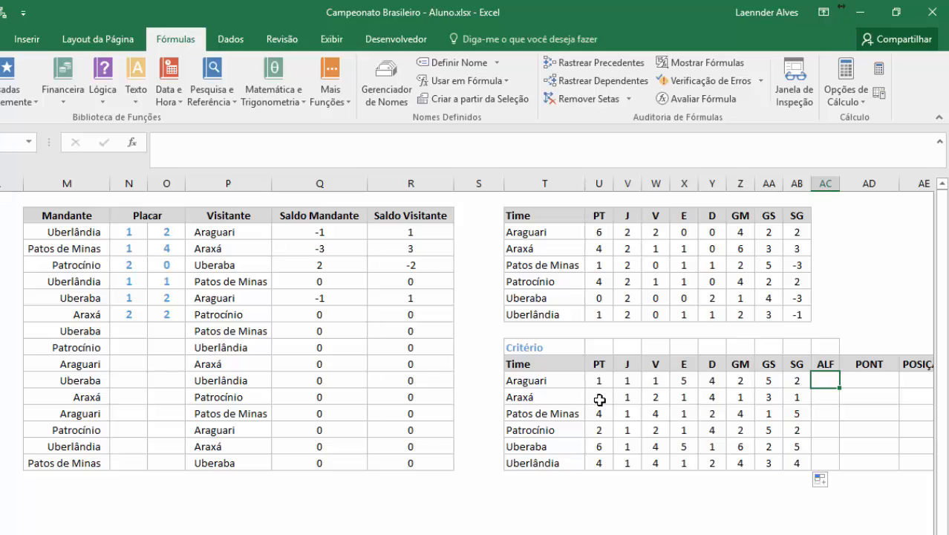
left_click_drag(599, 400, 796, 397)
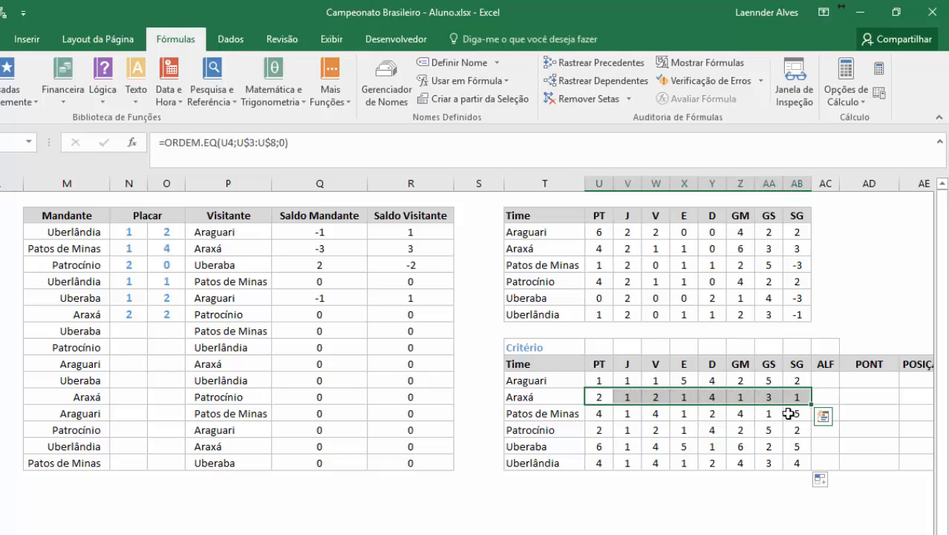
left_click(825, 380)
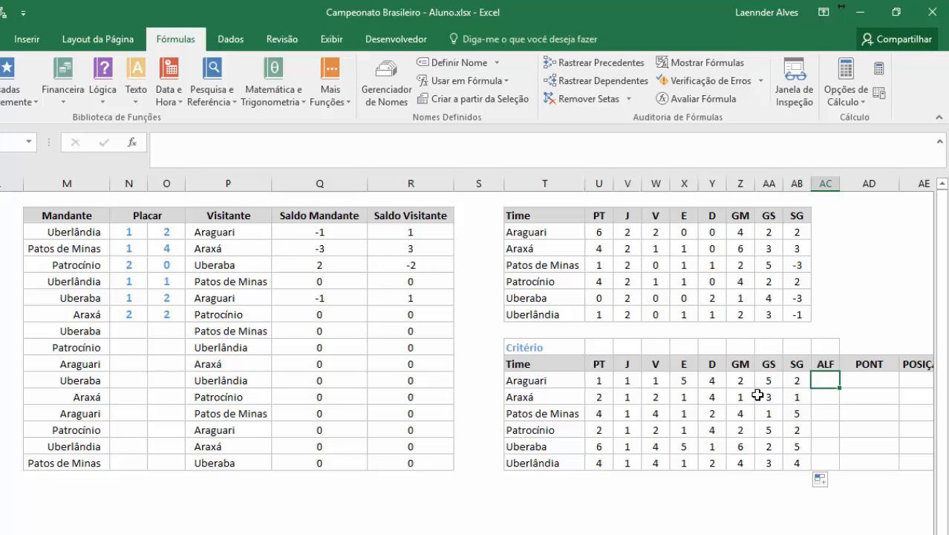
type("6")
key("Return")
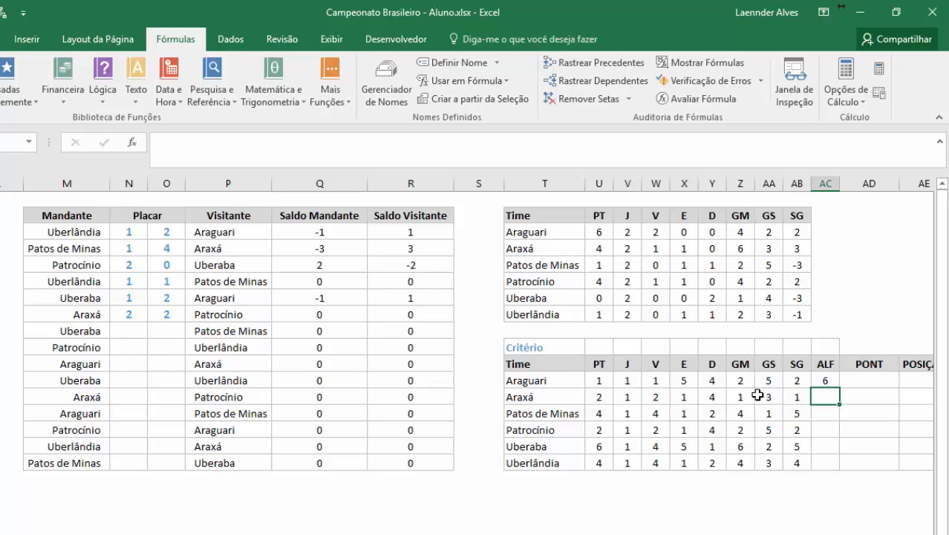
key("Up")
- Enter 1 for Araguari and 2 for Araxá in the ALF column, then extend the series to 6 at Uberlândia
type("1")
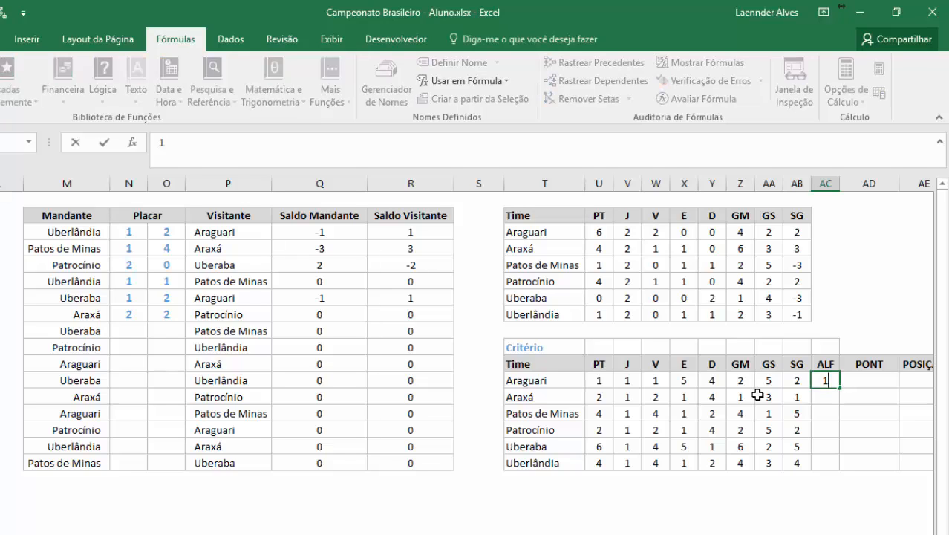
key("Return")
type("2")
key("Return")
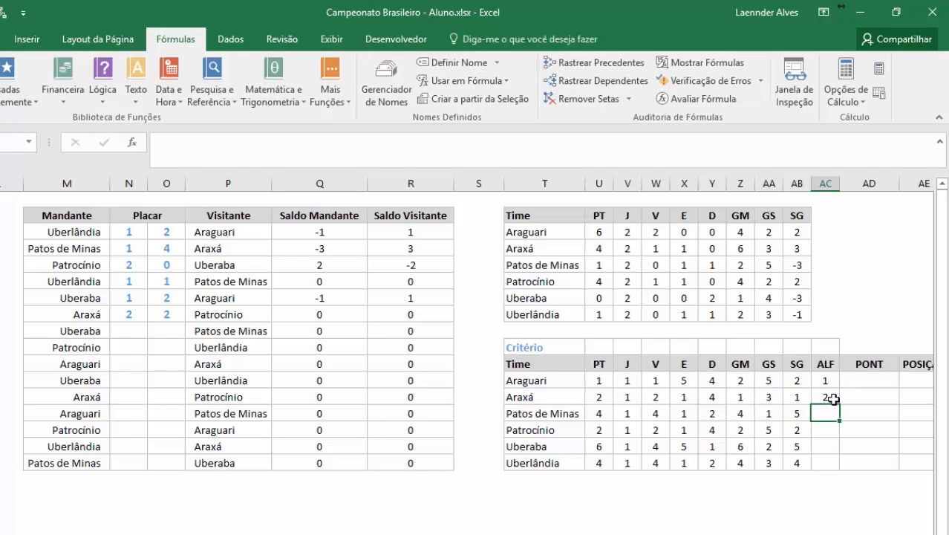
left_click_drag(825, 380, 842, 467)
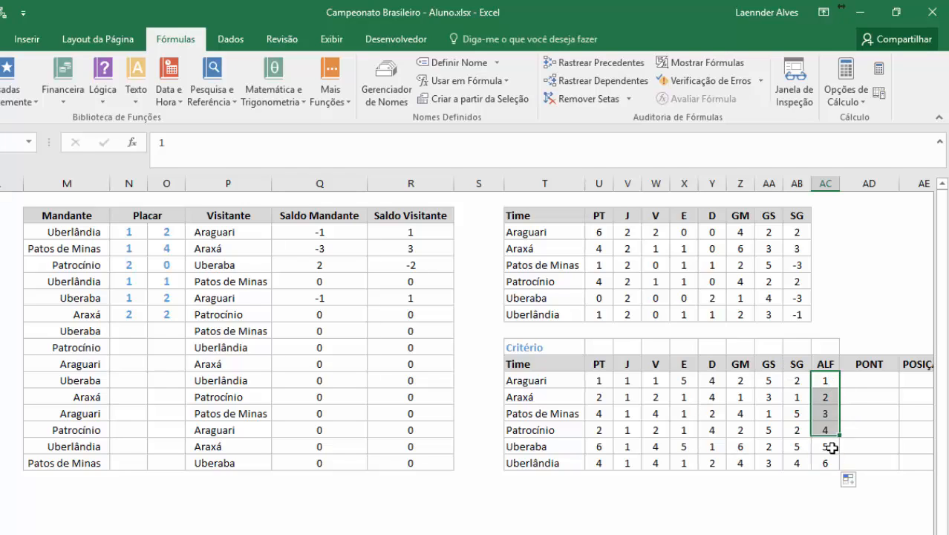
- Compare the ALF numbers in AC12:AC17 with the alphabetical order of the team names
left_click(826, 381)
left_click(507, 379)
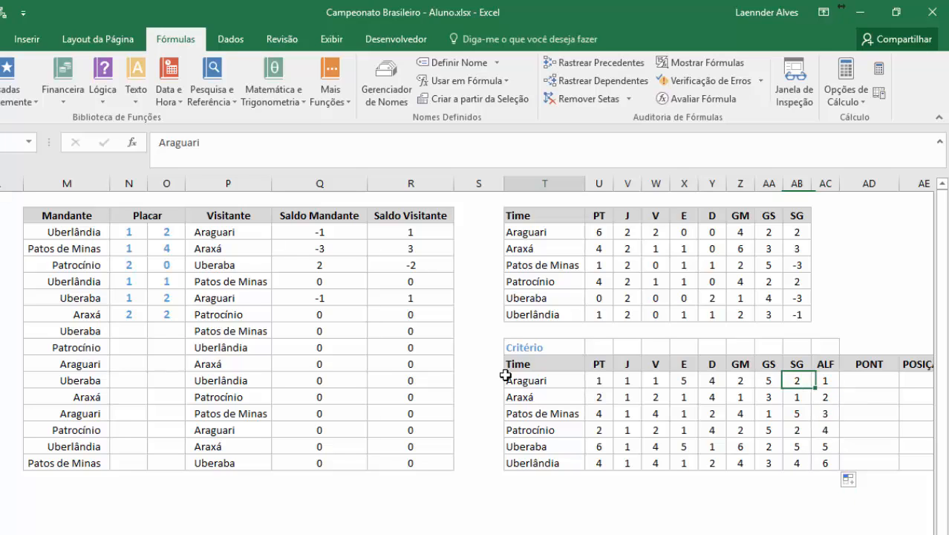
left_click(819, 396)
left_click(563, 401)
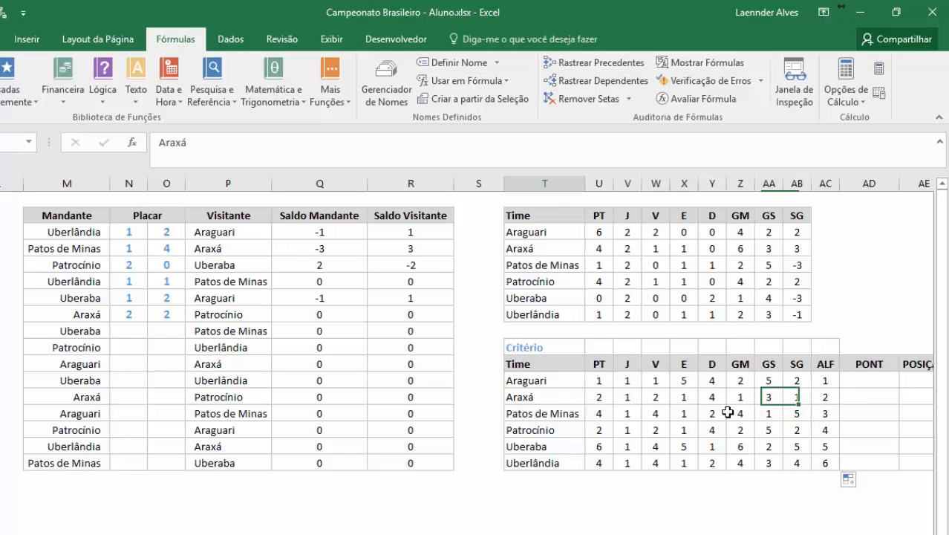
left_click(829, 418)
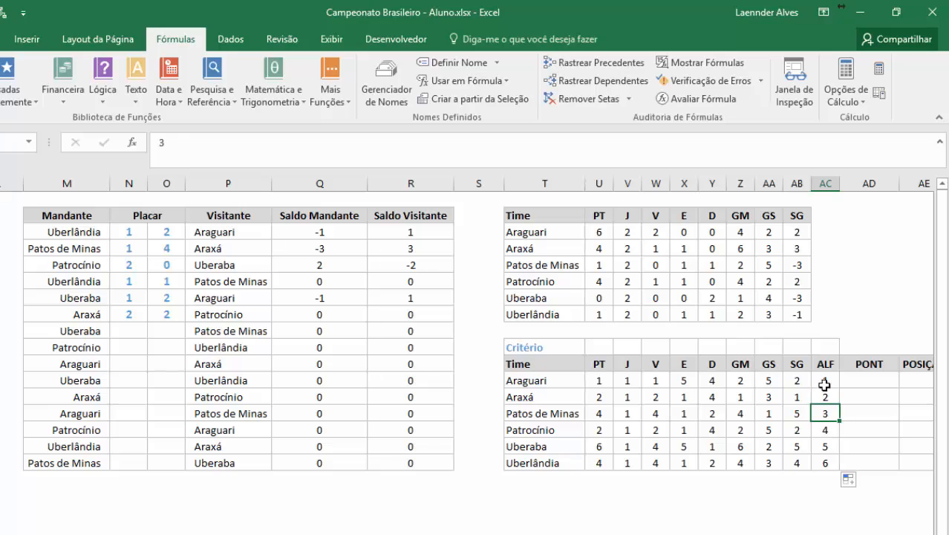
left_click_drag(825, 384, 825, 468)
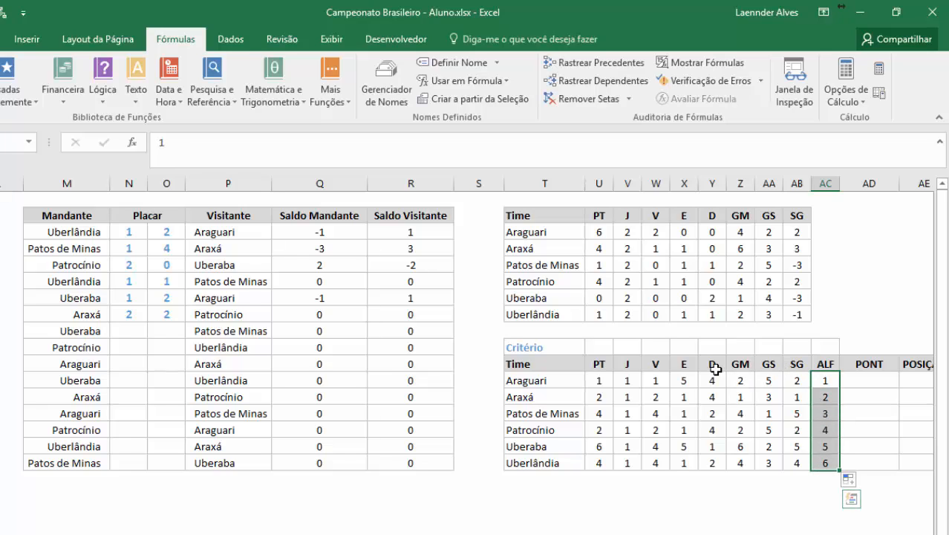
- Review Araguari's ranks from PT to SG and each team's ALF number down to Uberlândia
left_click(603, 382)
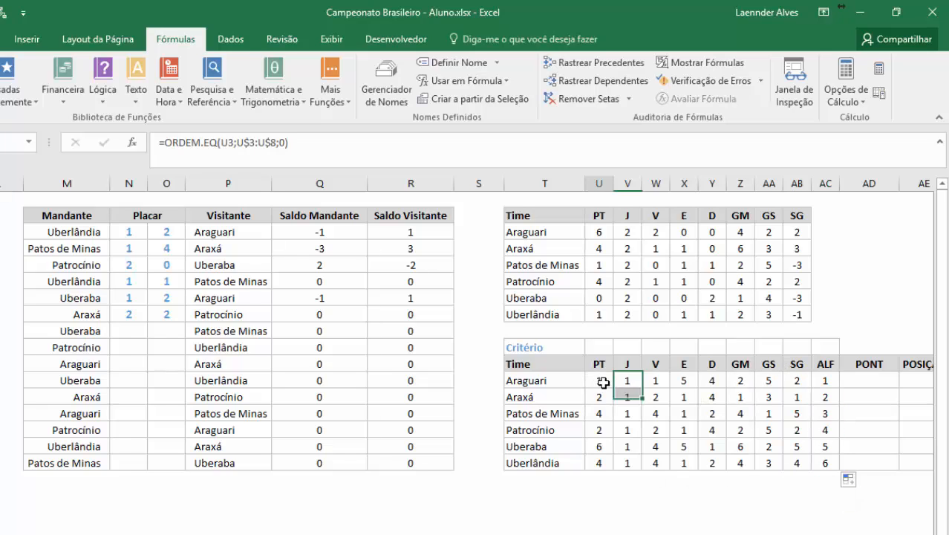
left_click_drag(603, 383, 800, 379)
left_click(824, 379)
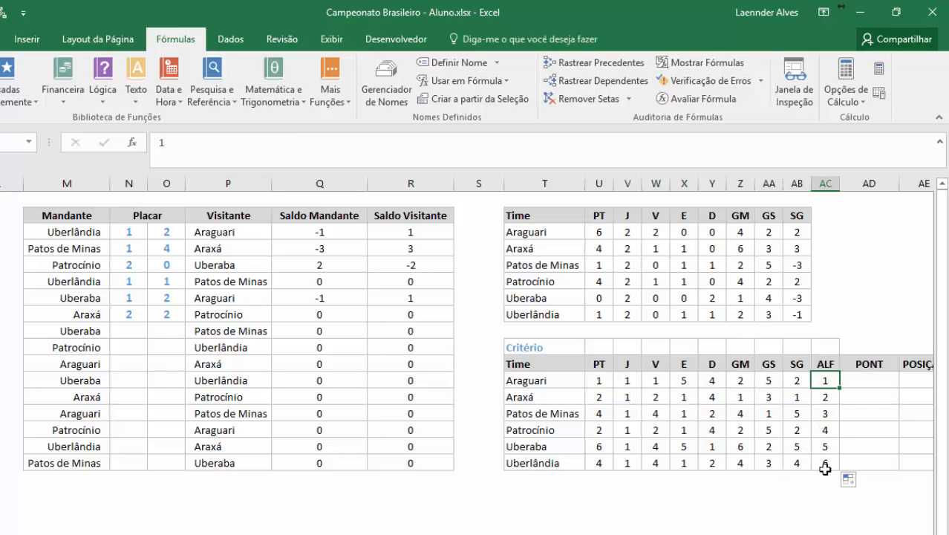
left_click(828, 396)
left_click(823, 411)
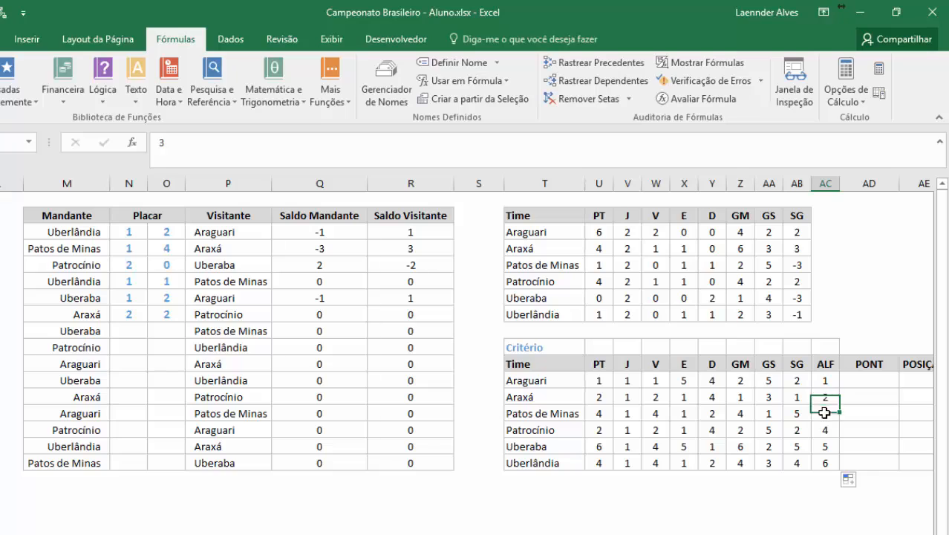
left_click(822, 427)
left_click(820, 447)
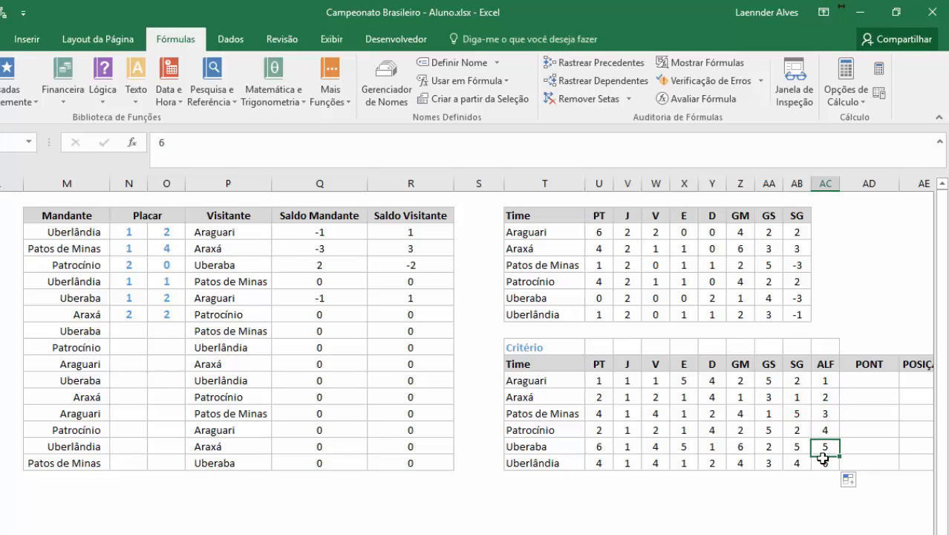
left_click(823, 460)
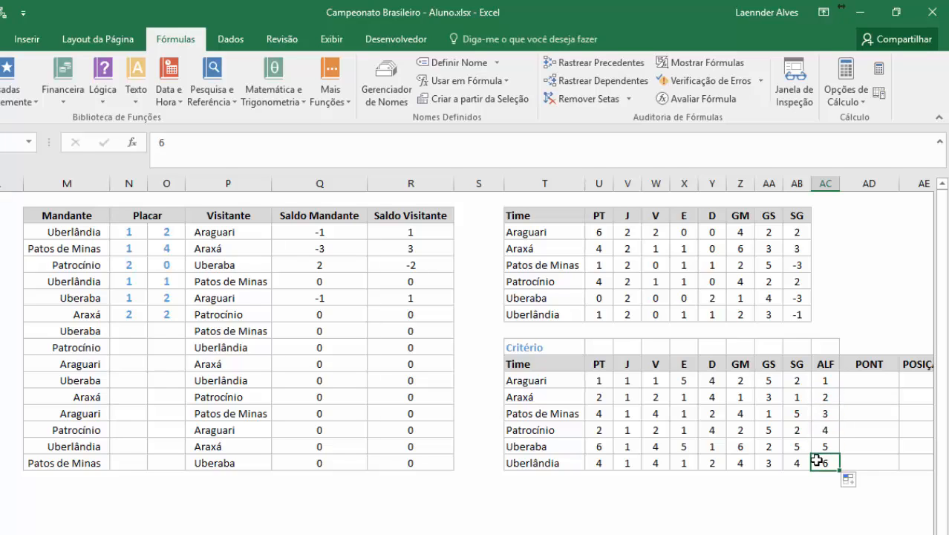
- Shade the PT and V headers of the Critério table with a darker grey fill
left_click(599, 364)
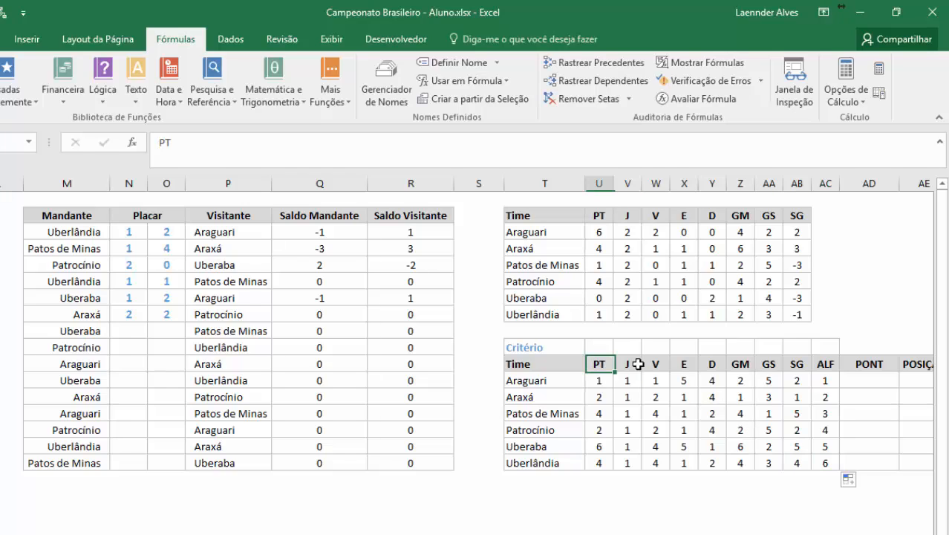
left_click(628, 364)
left_click(560, 347)
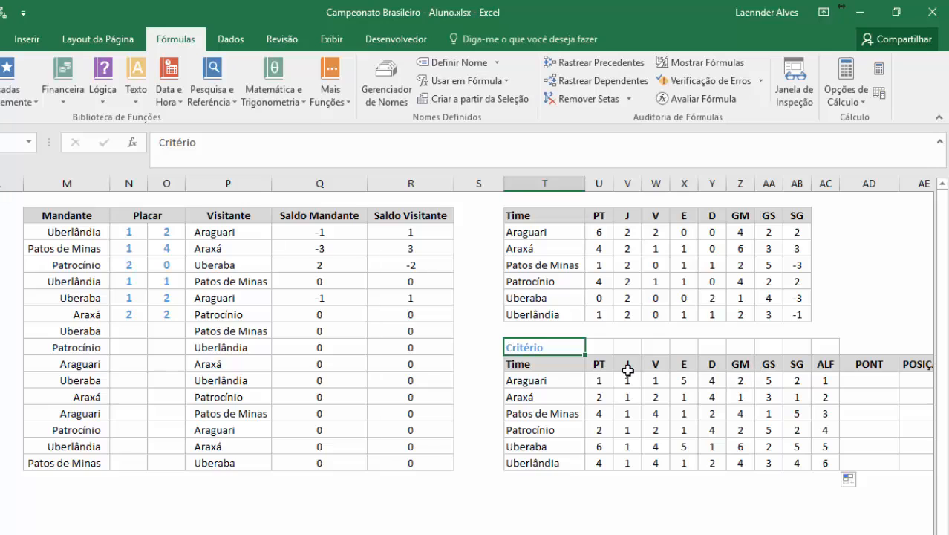
left_click(601, 364)
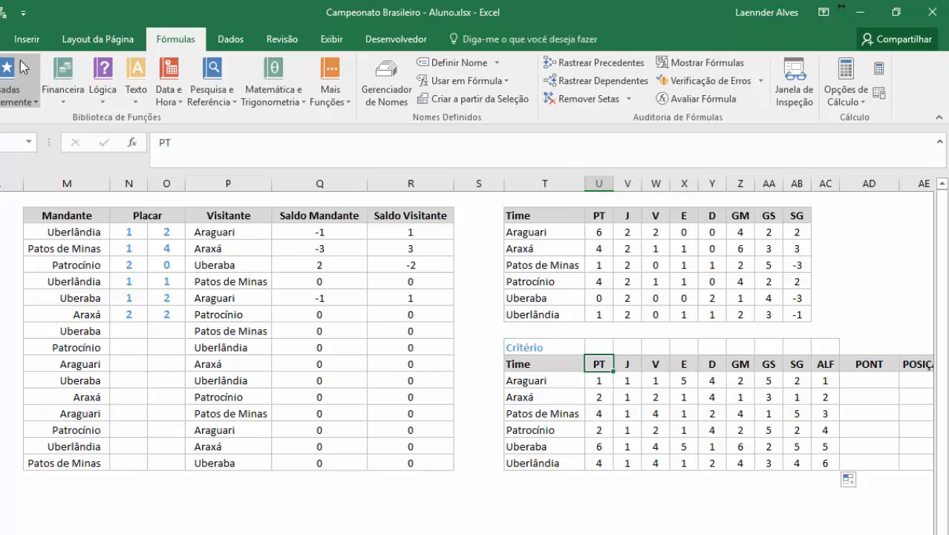
left_click(1, 40)
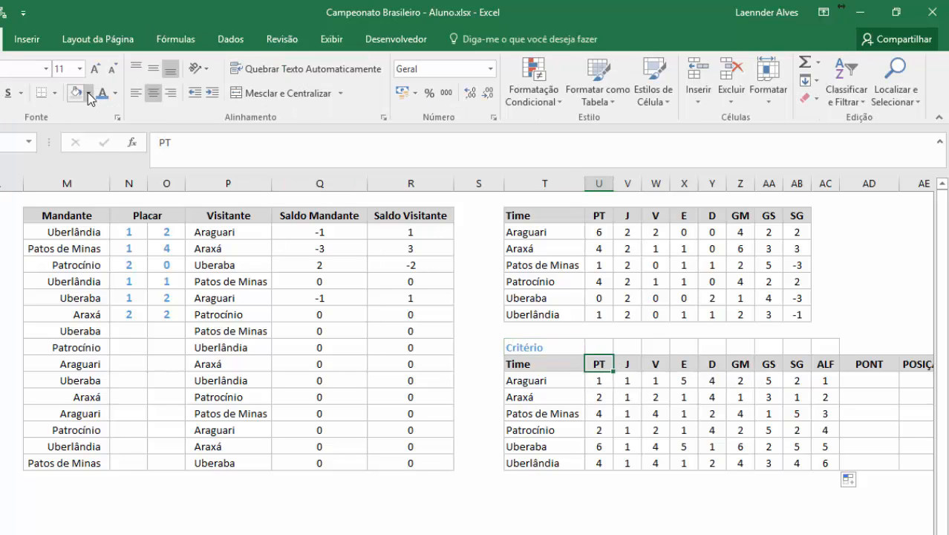
left_click(89, 92)
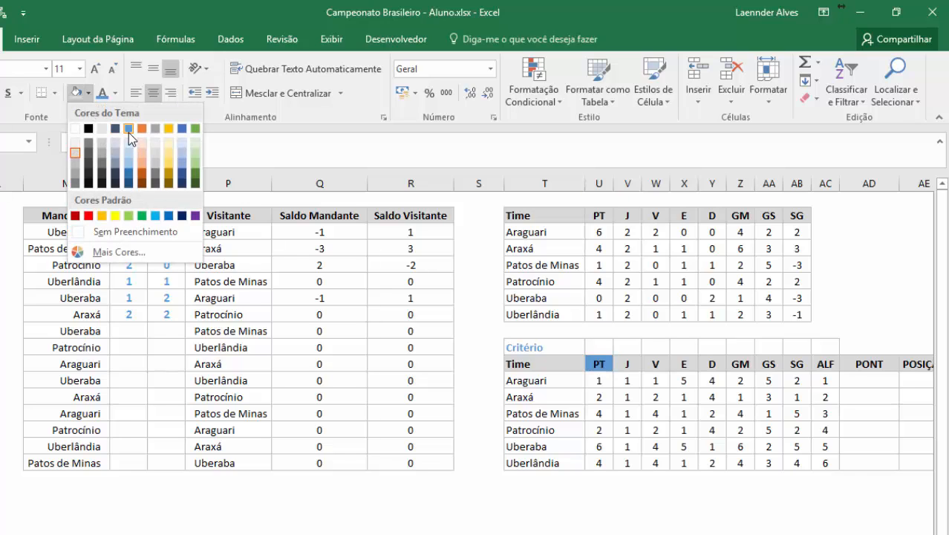
left_click(152, 131)
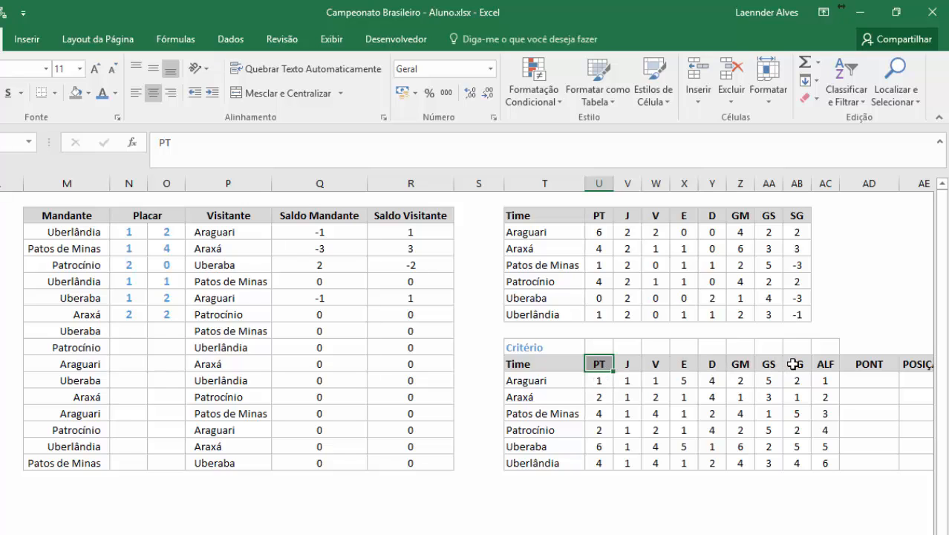
left_click(657, 363)
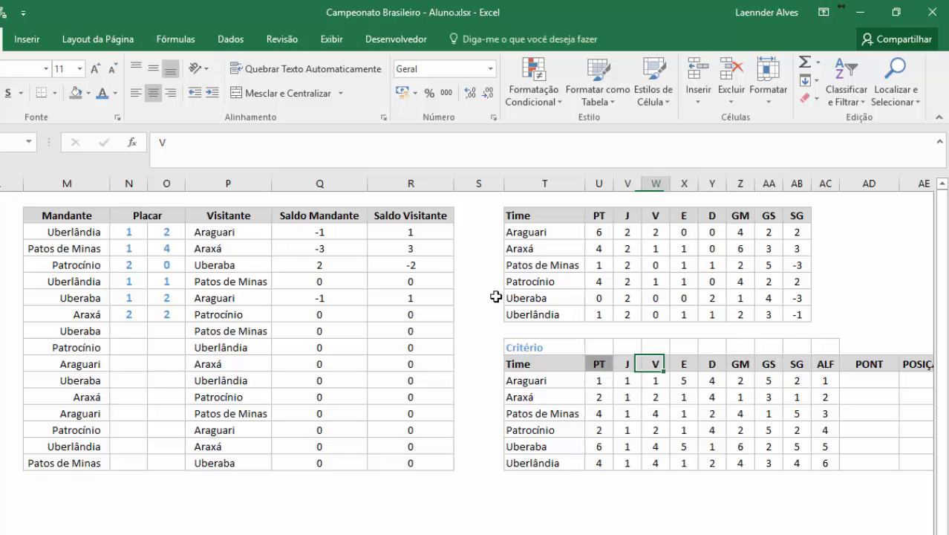
left_click(76, 93)
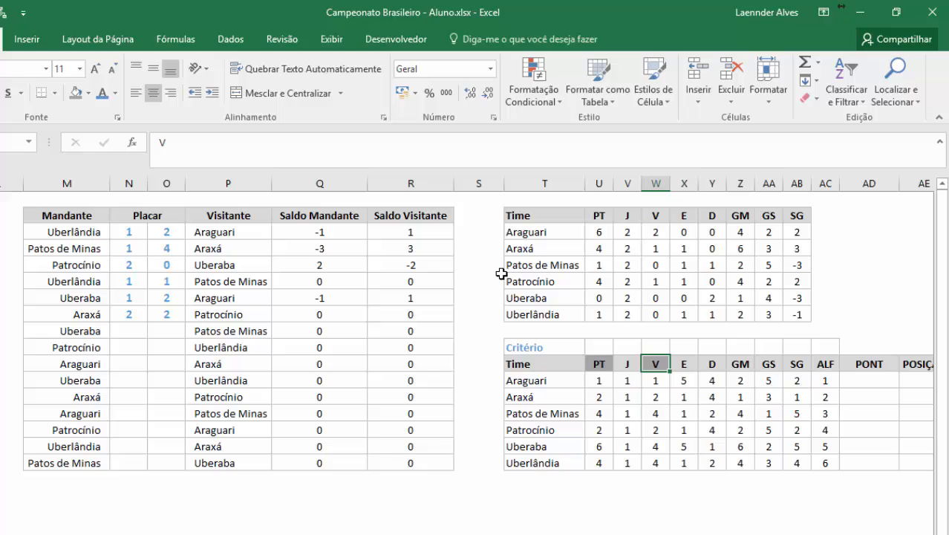
- Apply the same darker grey fill to the SG, GM and ALF headers of the Critério table
left_click(796, 363)
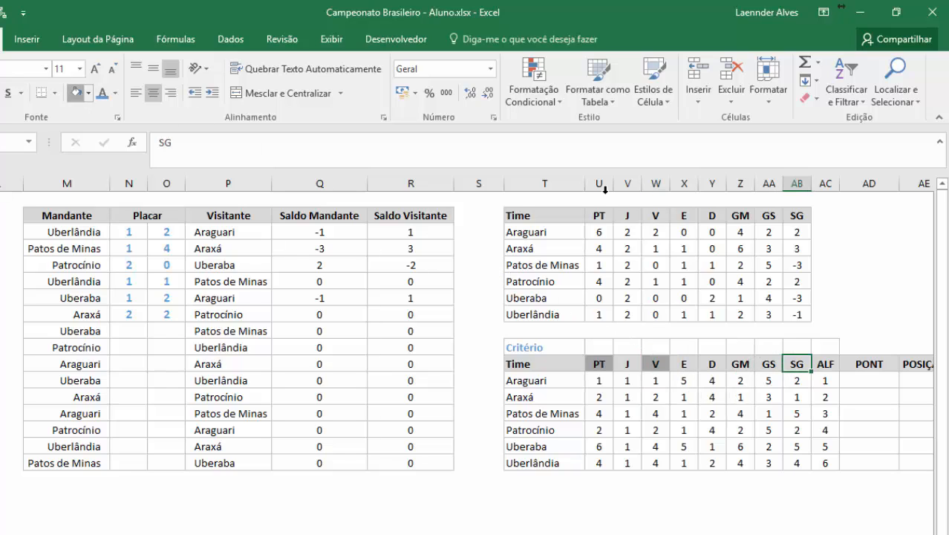
key("F4")
key("Left")
key("Left")
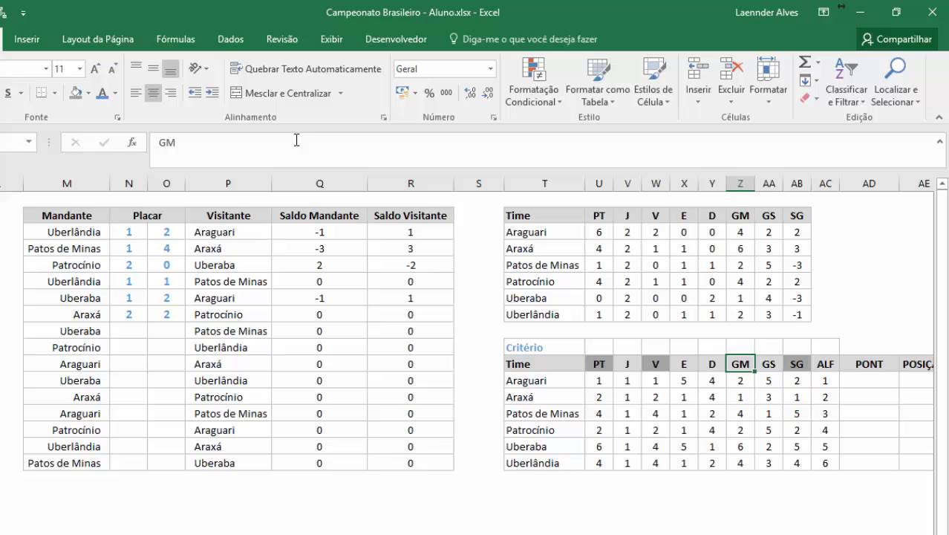
left_click(76, 93)
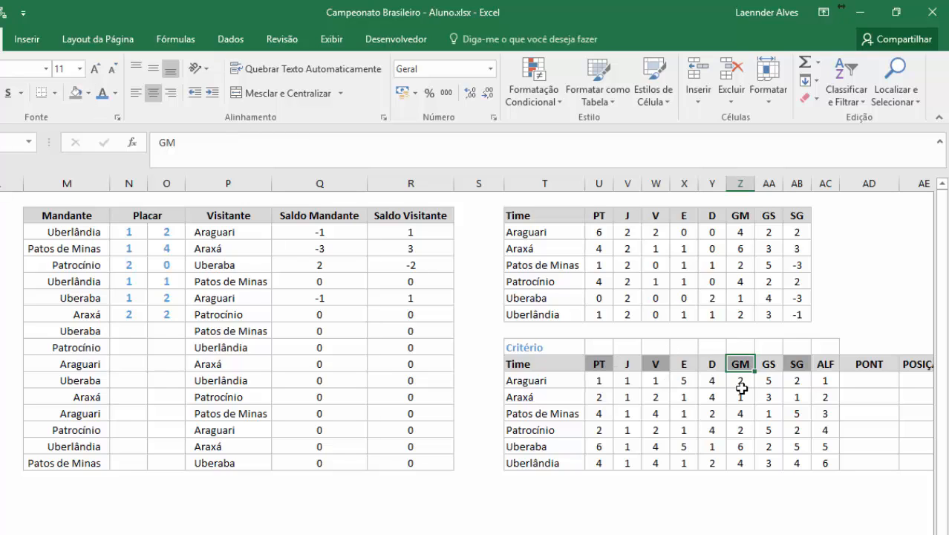
left_click(827, 362)
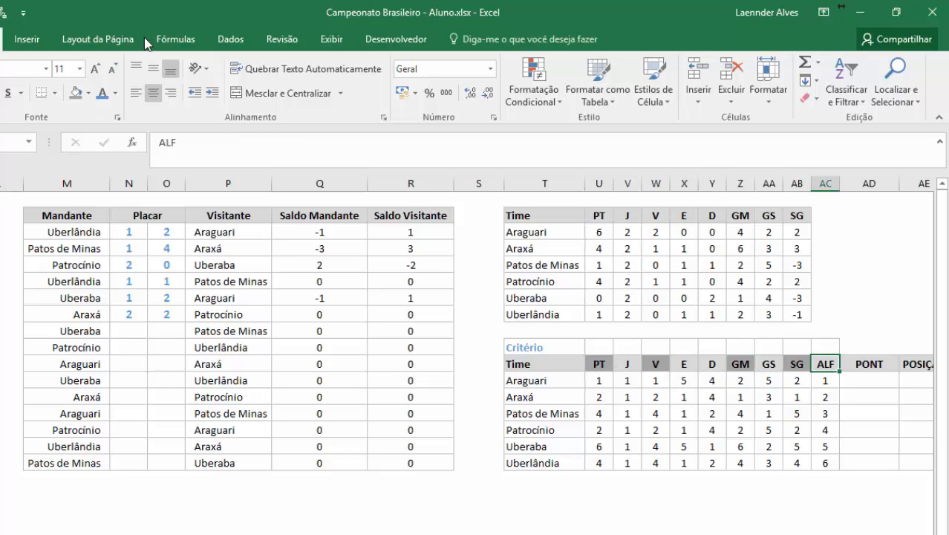
left_click(76, 93)
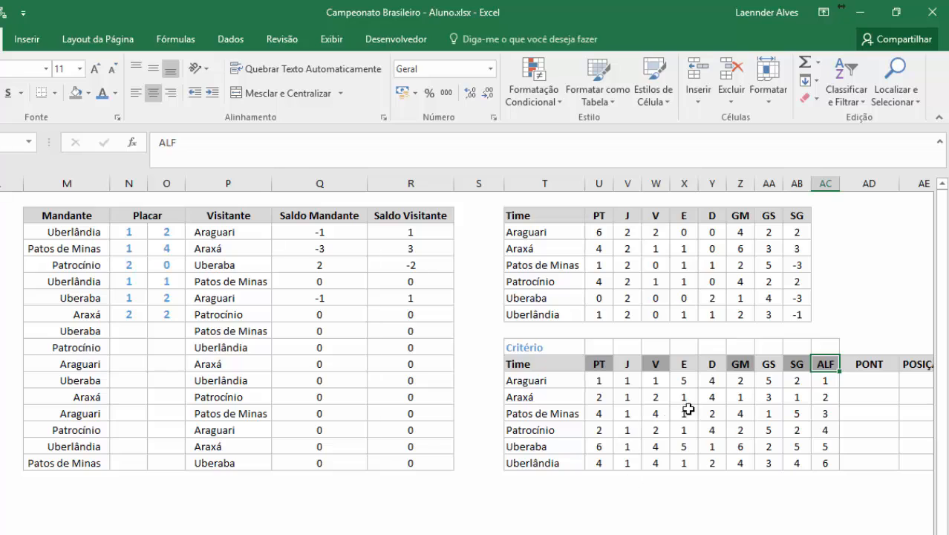
- Review the shaded criterion headers PT, V, GM, SG and ALF in the Critério table
left_click(608, 364)
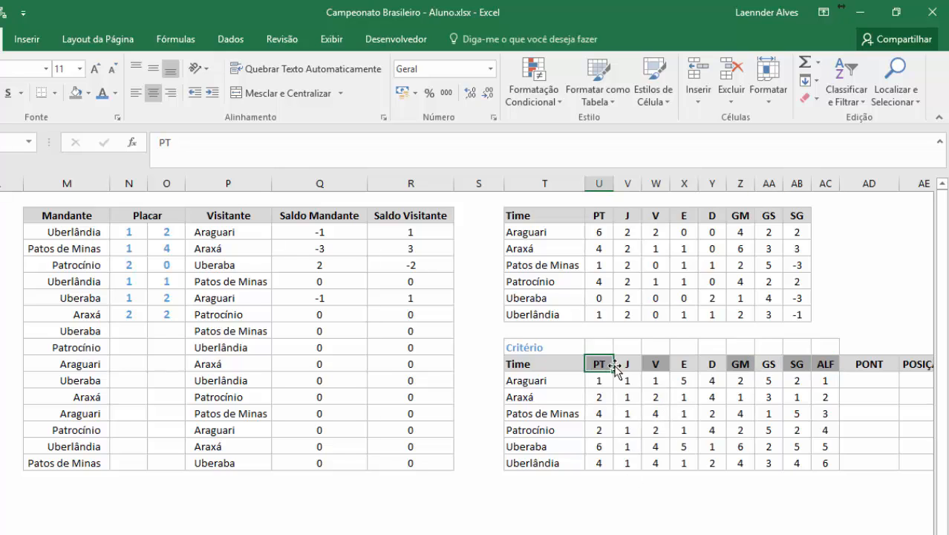
left_click(658, 365)
left_click(745, 361)
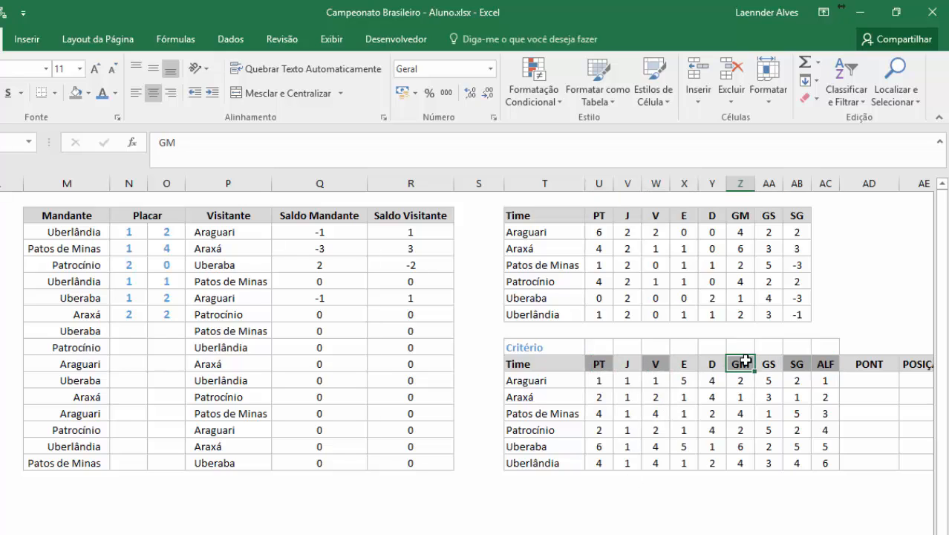
left_click(803, 363, "ctrl")
left_click(821, 364, "ctrl")
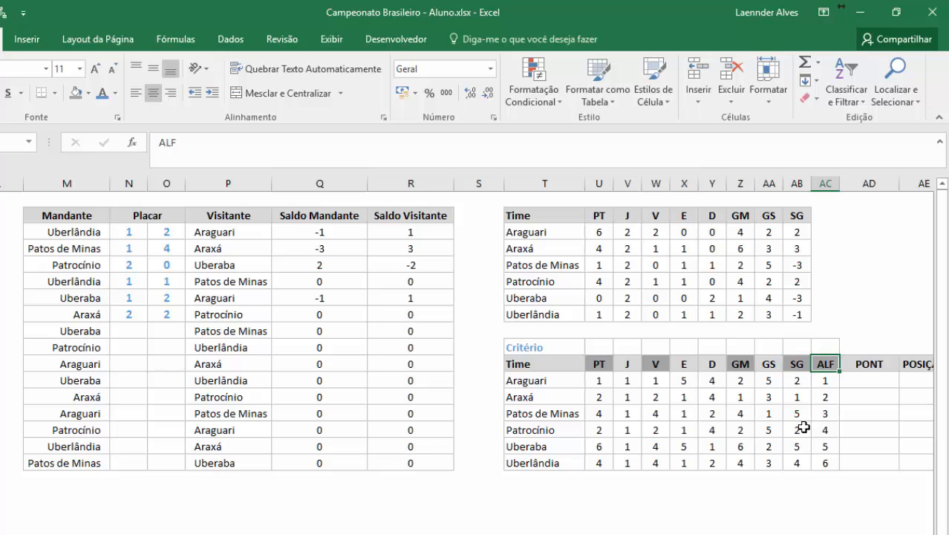
- Enter the criterion weights in the Critério row: 5 above PT, 4 above V, 3 above SG, 2 above GM and 1 above ALF
left_click(600, 347)
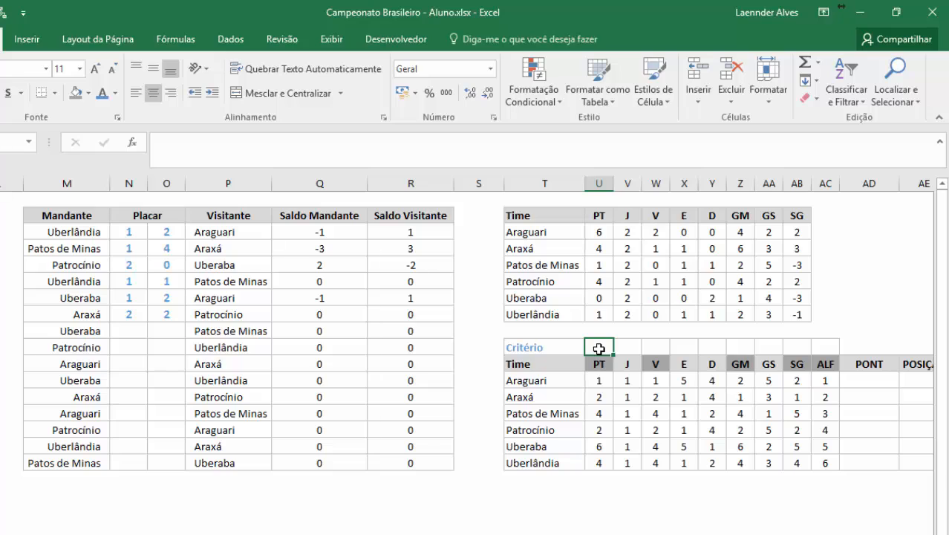
type("5")
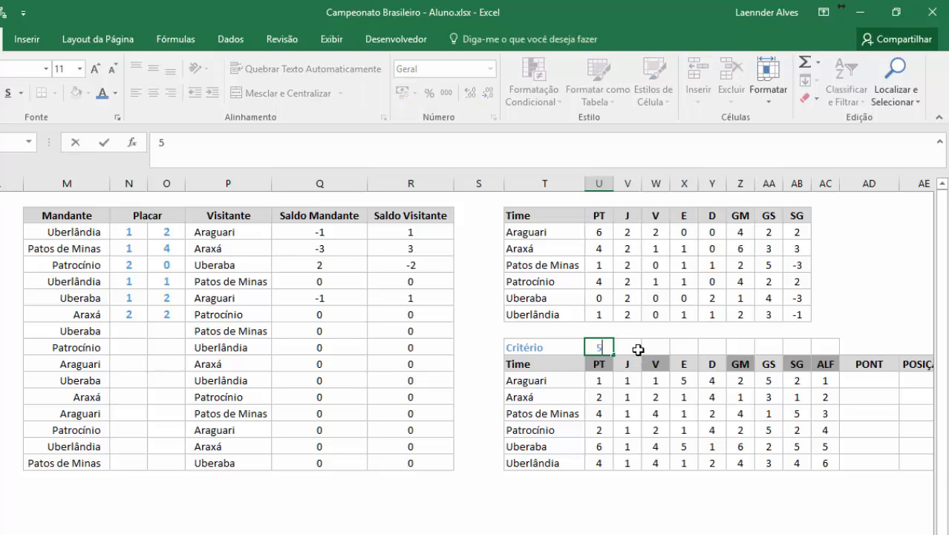
left_click(648, 347)
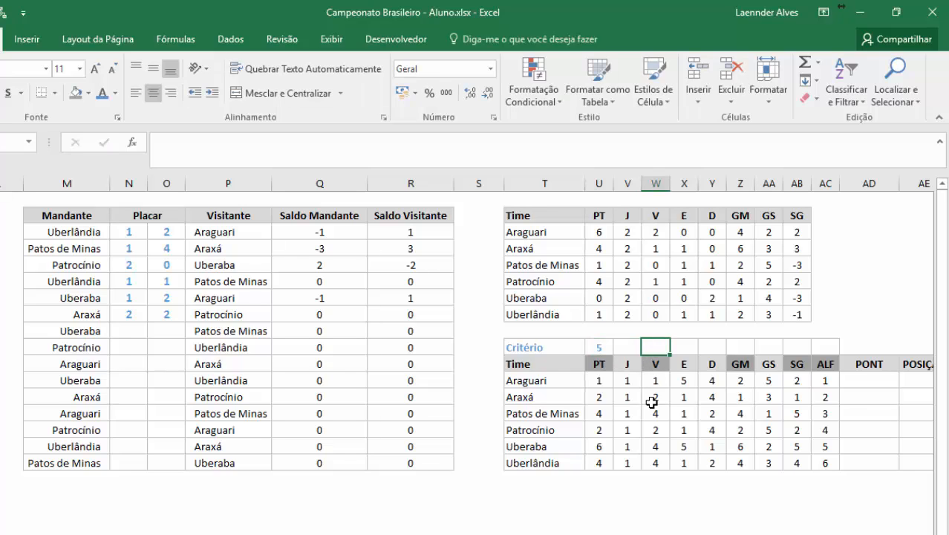
type("4")
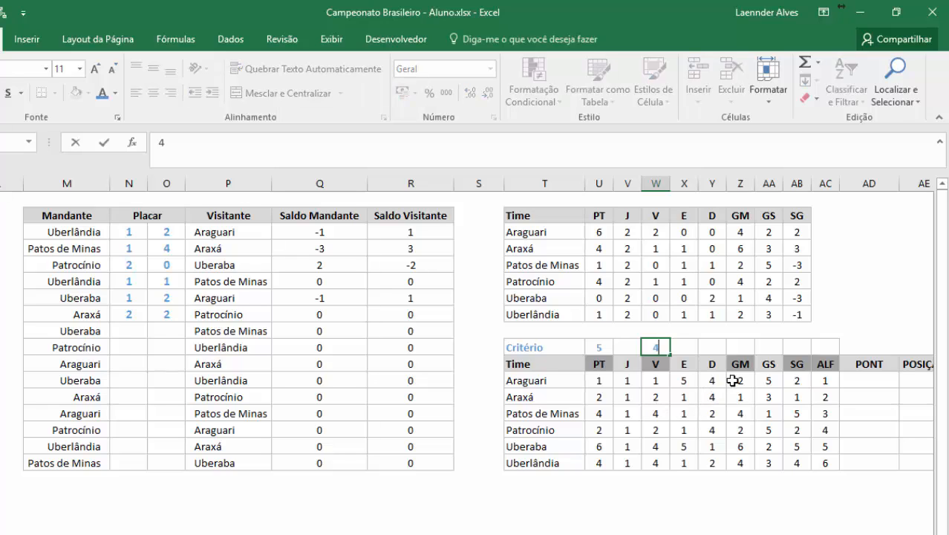
left_click(797, 349)
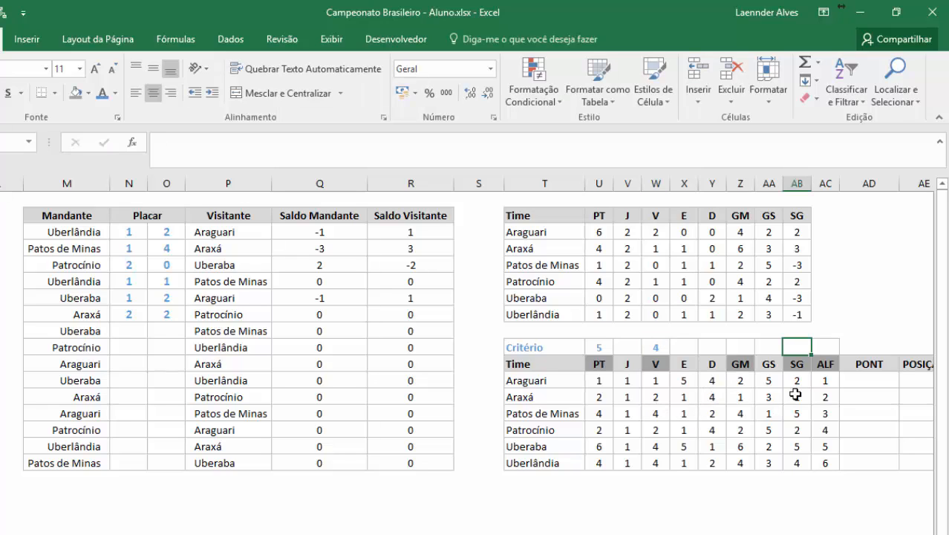
type("3")
left_click(735, 348)
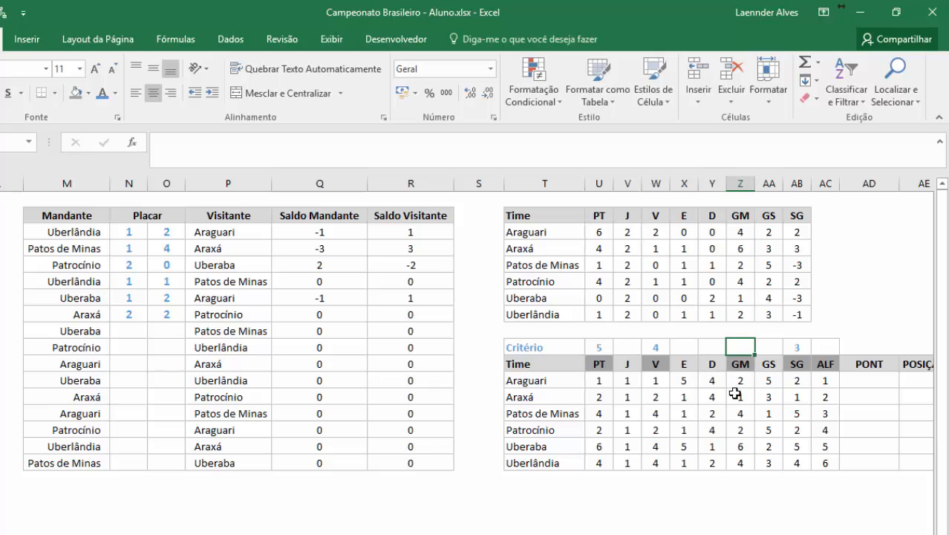
type("2")
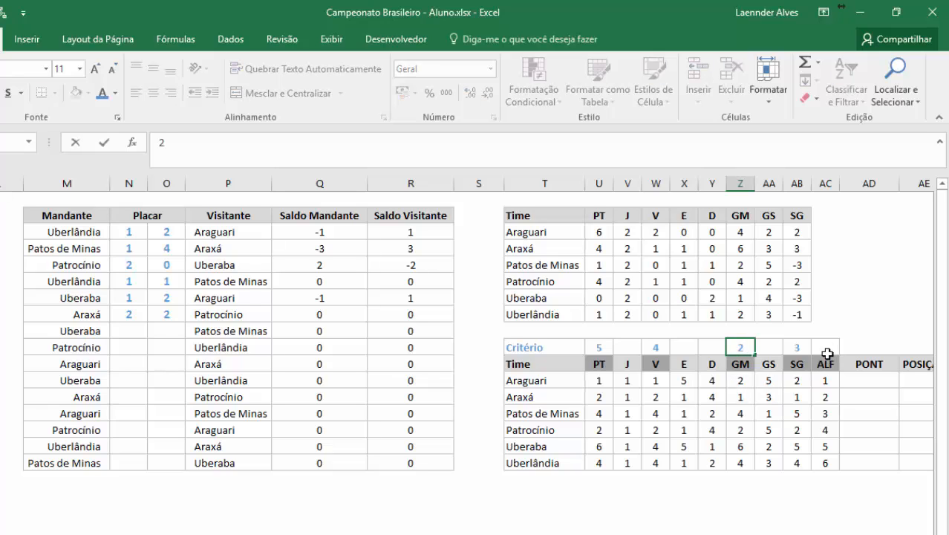
left_click(826, 353)
type("1")
key("Return")
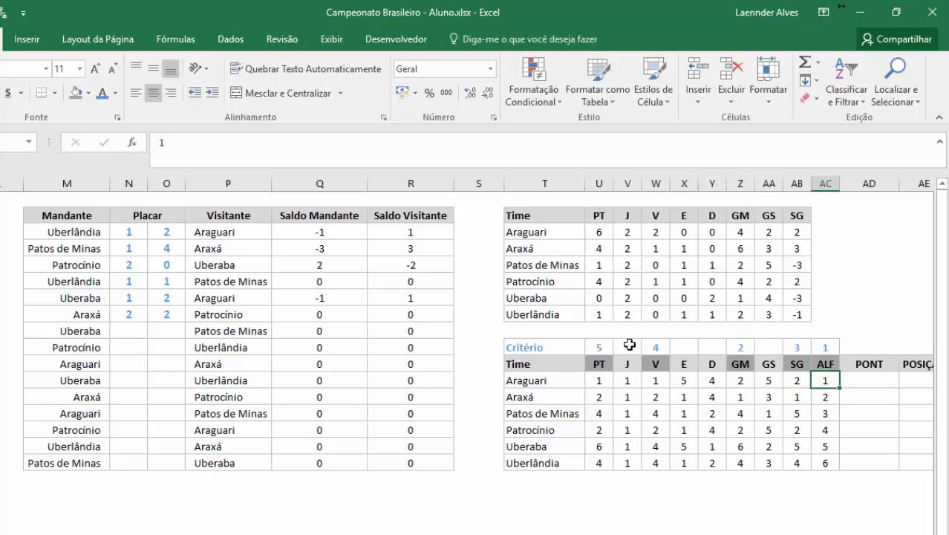
- Check the Critério row cells above J, E, D and GS
left_click(630, 346)
left_click(684, 347)
left_click(720, 346)
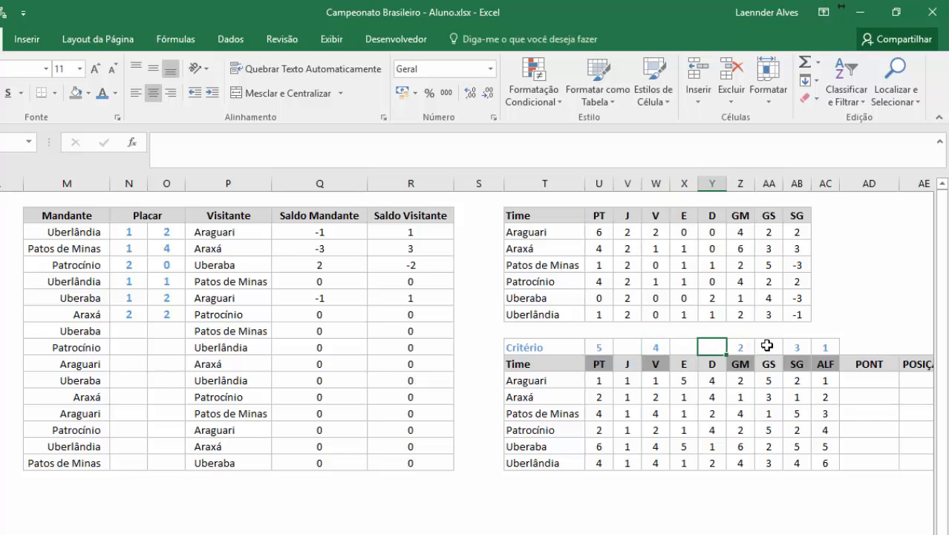
left_click(767, 346)
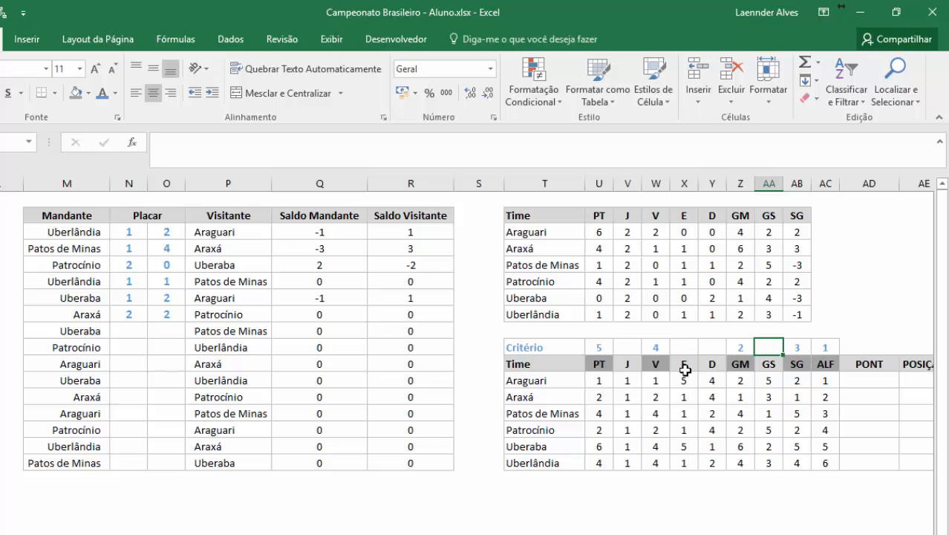
- Start Araguari's PONT formula with SOMARPRODUTO, using its rank row U12:AC12 as the first array
scroll(650, 383, "right", 3)
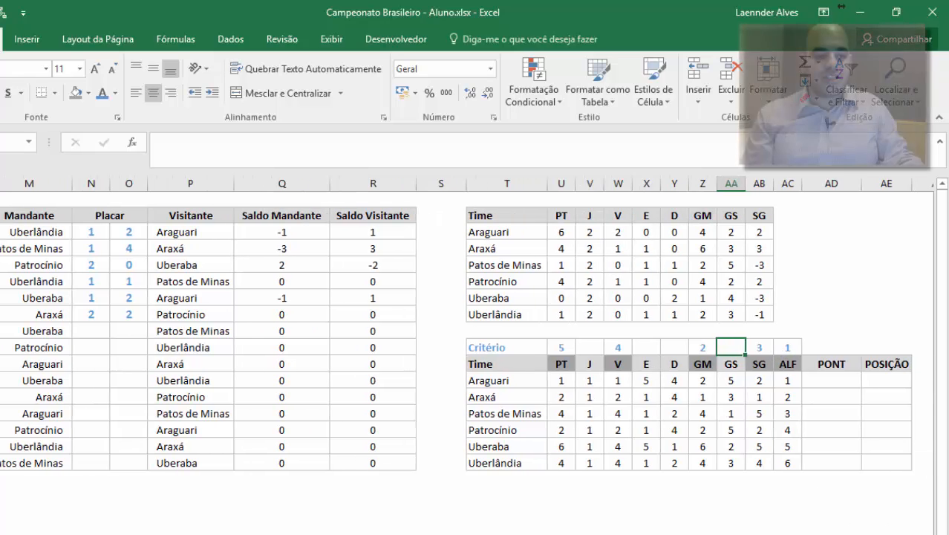
left_click(619, 381)
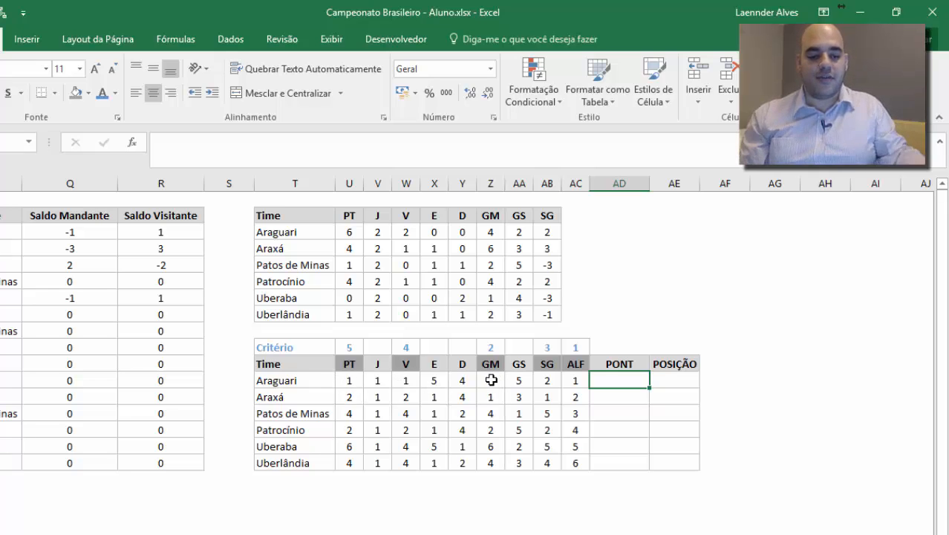
type("=")
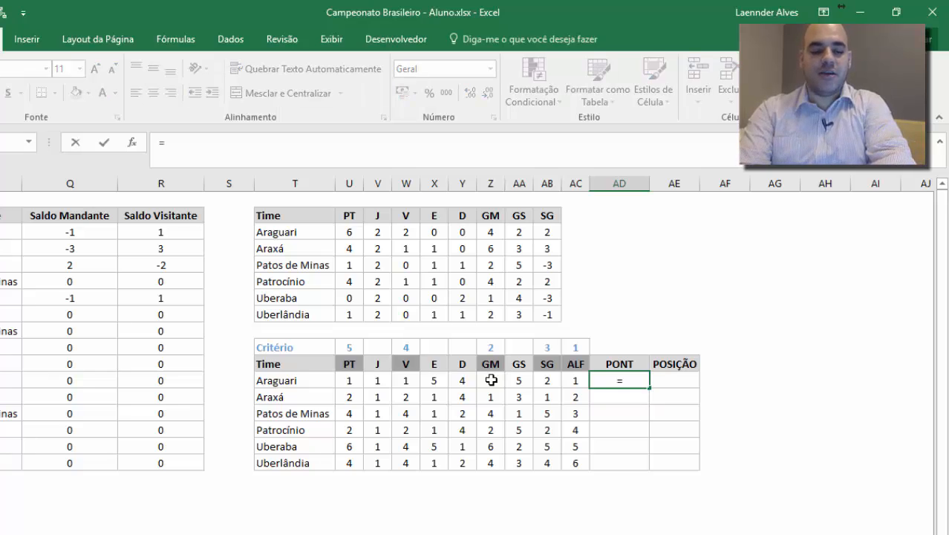
type("somar")
key("Tab")
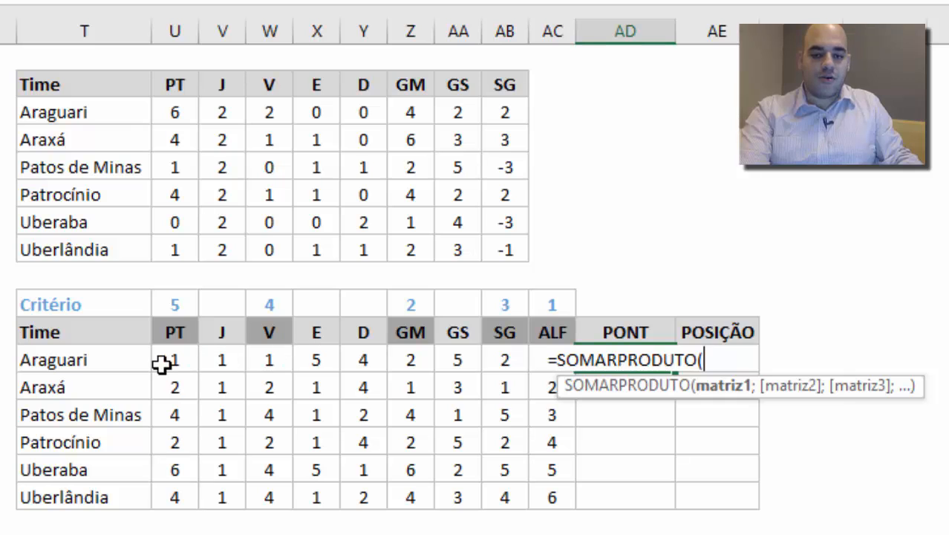
left_click_drag(186, 364, 539, 364)
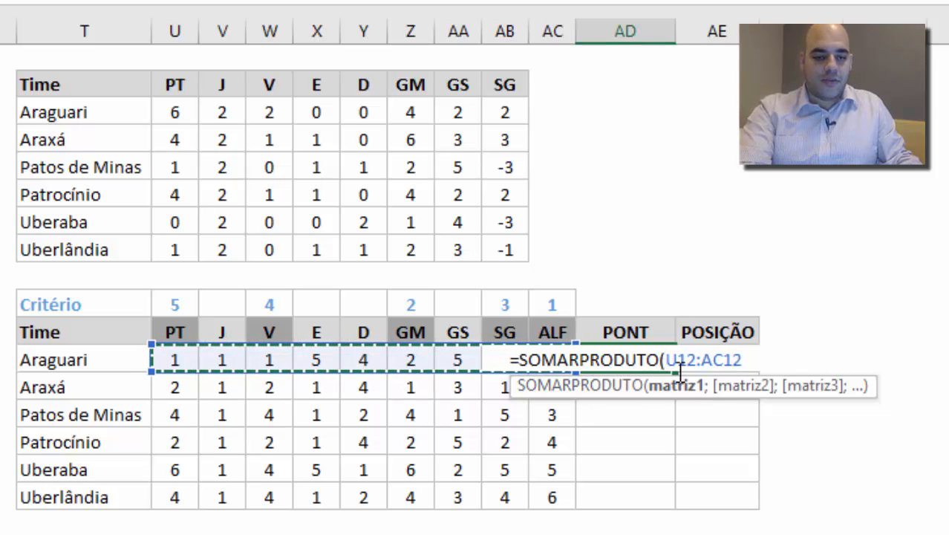
type(";")
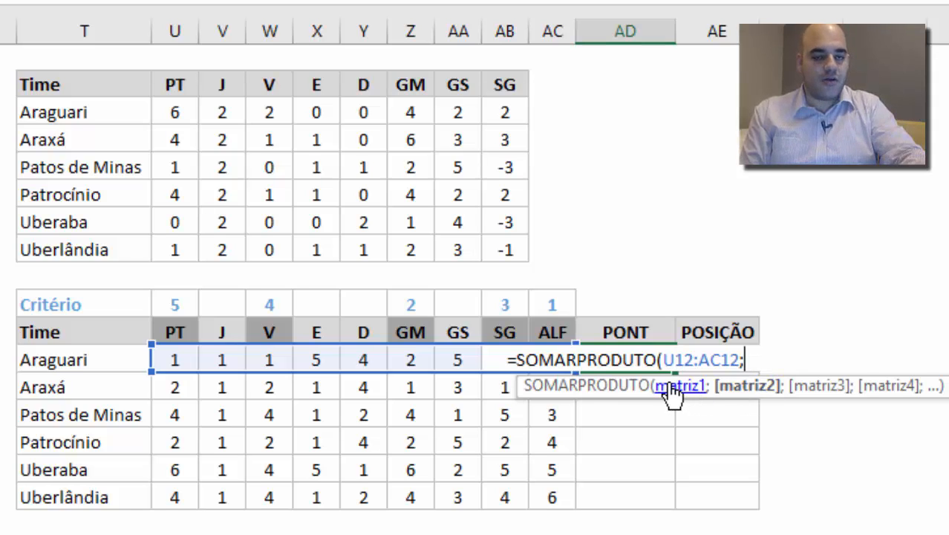
- Complete the formula's second array as (10^U10:AC10)*U10:AC10, based on the Critério weights
type("(")
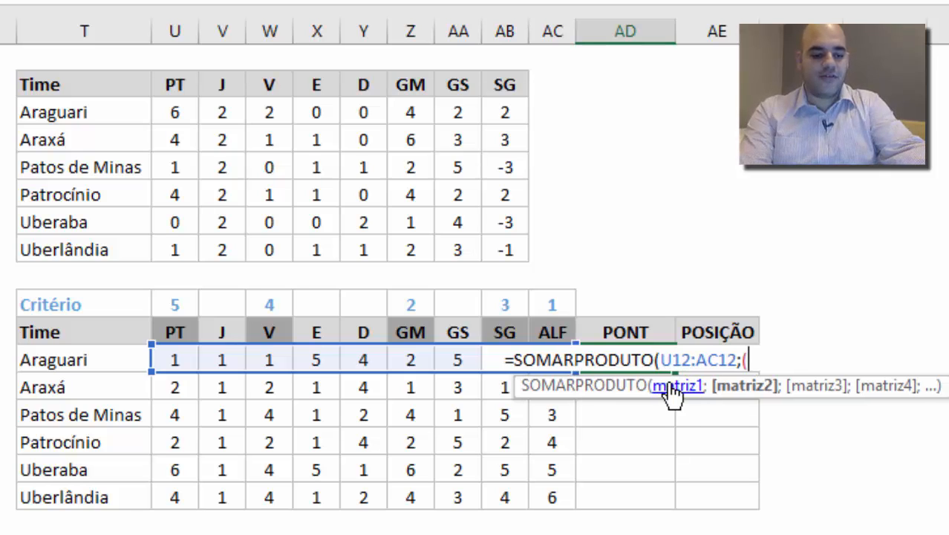
type("10")
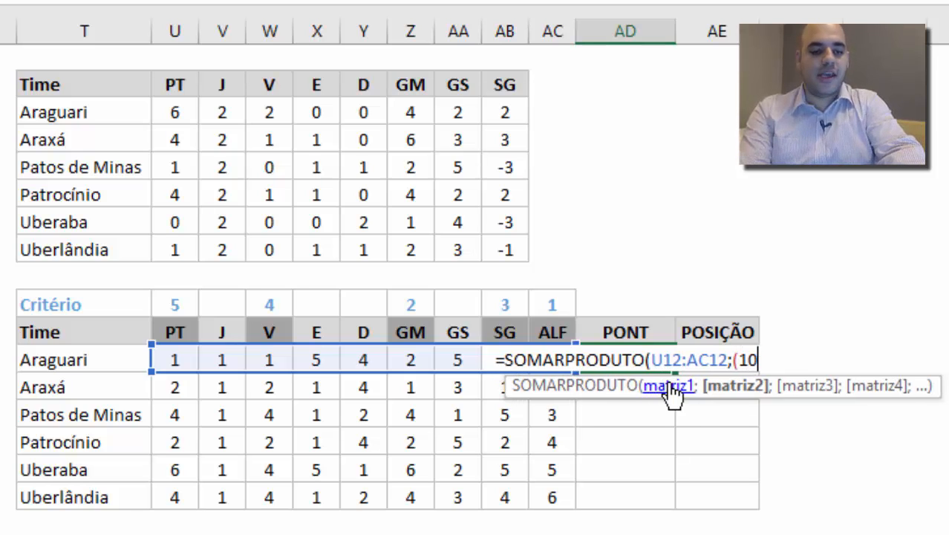
type("^")
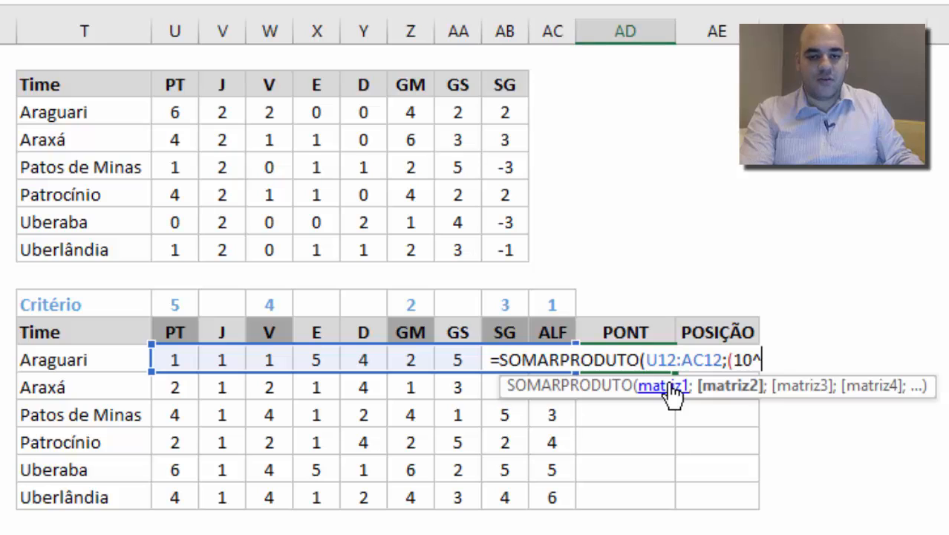
left_click_drag(186, 303, 536, 301)
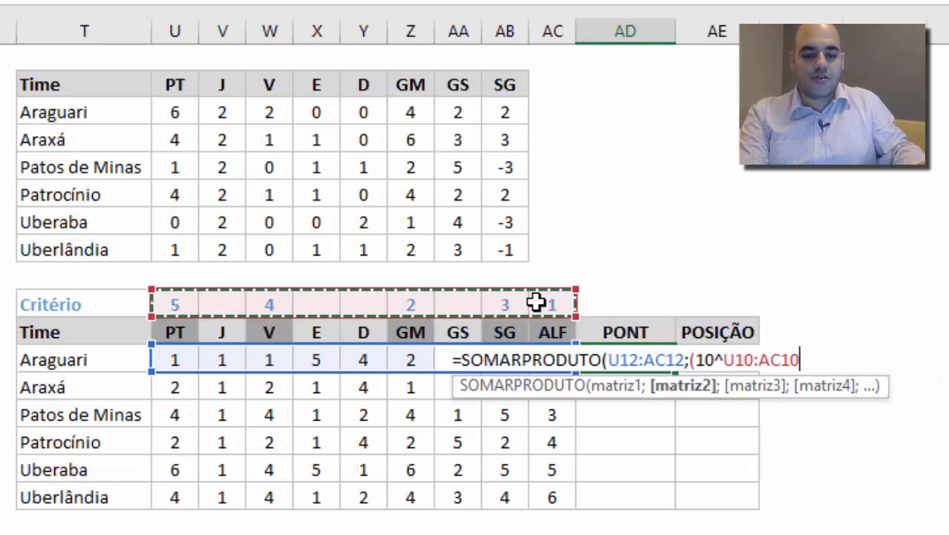
type(")*")
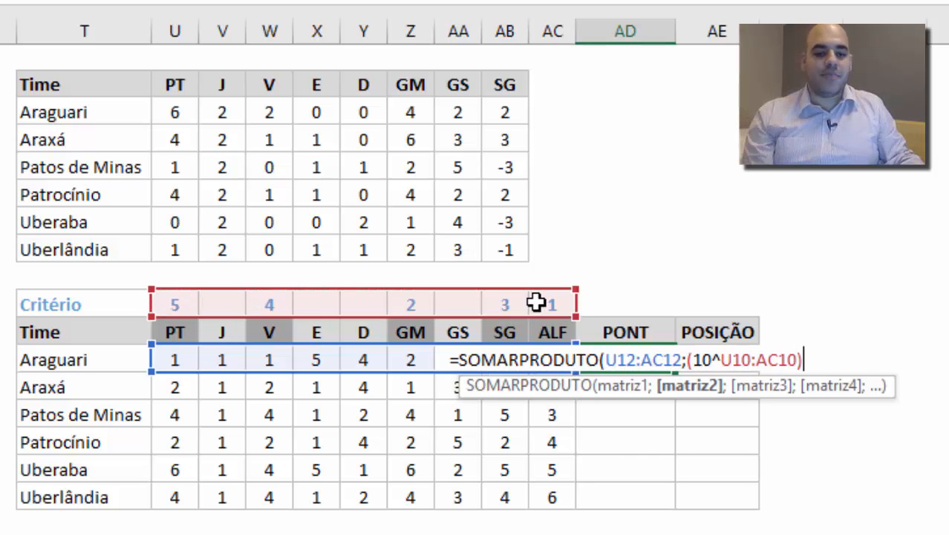
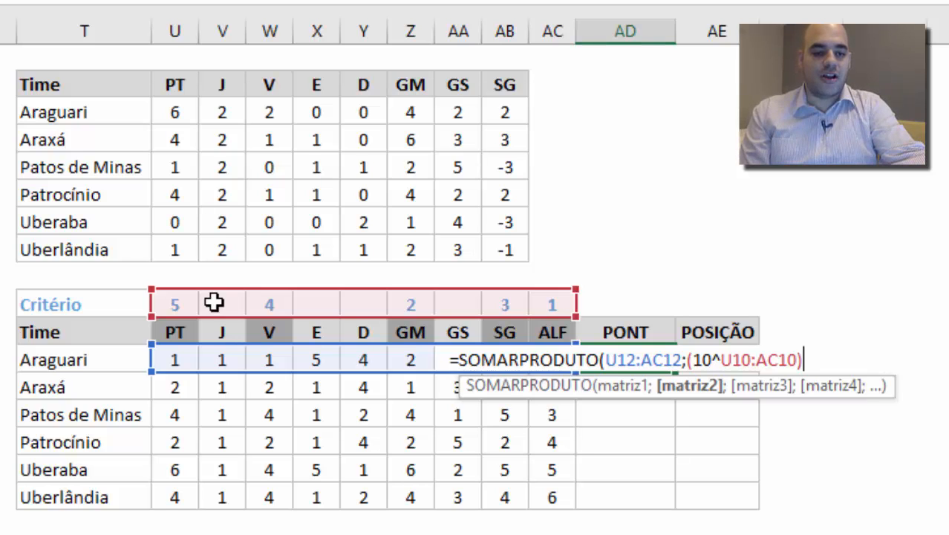
type("*")
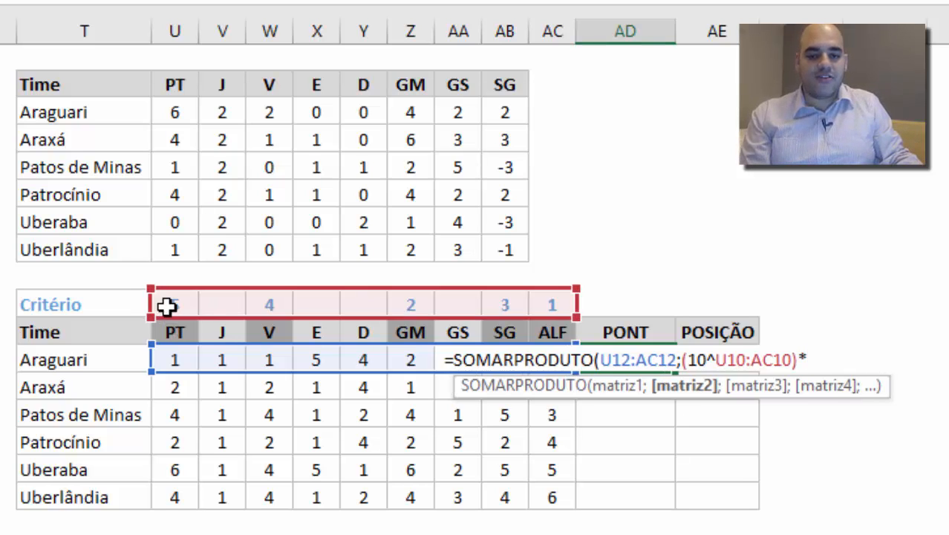
left_click_drag(169, 306, 549, 299)
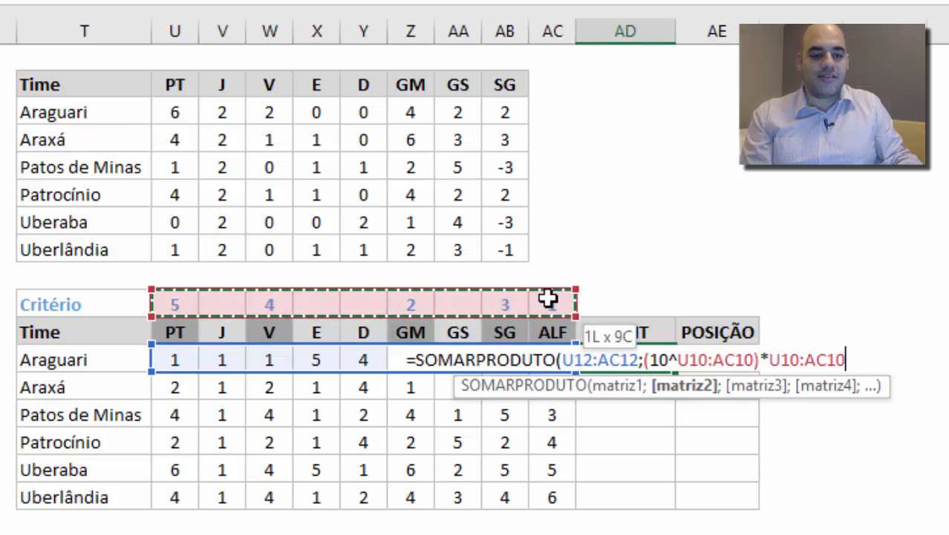
type(")")
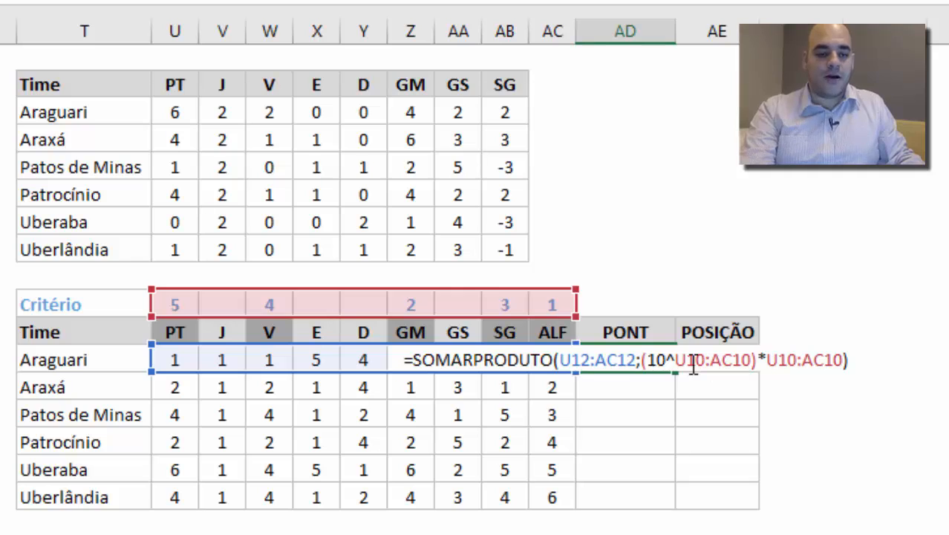
- Make both weight ranges absolute as $U$10:$AC$10 in Araguari's PONT formula and fill it down to Uberlândia
left_click_drag(680, 369, 748, 369)
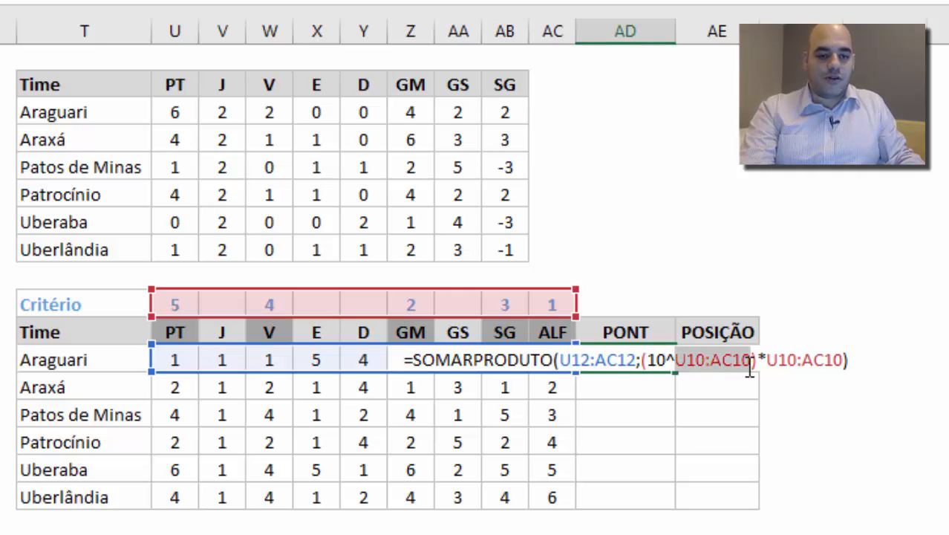
key("F4")
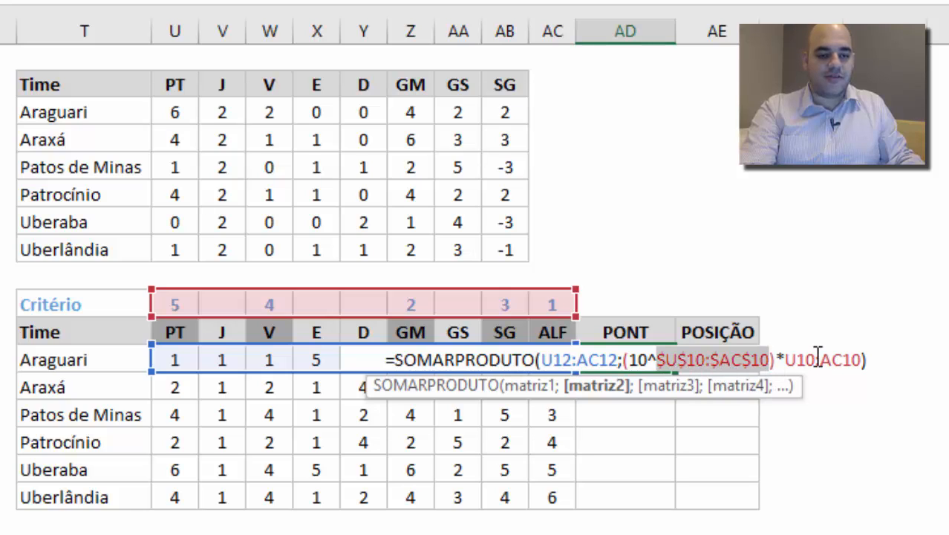
left_click_drag(786, 362, 872, 369)
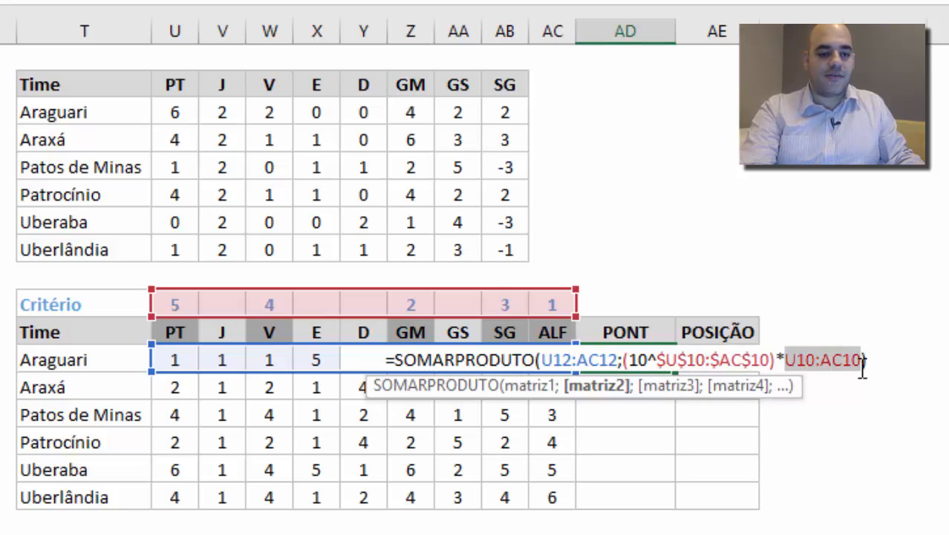
key("F4")
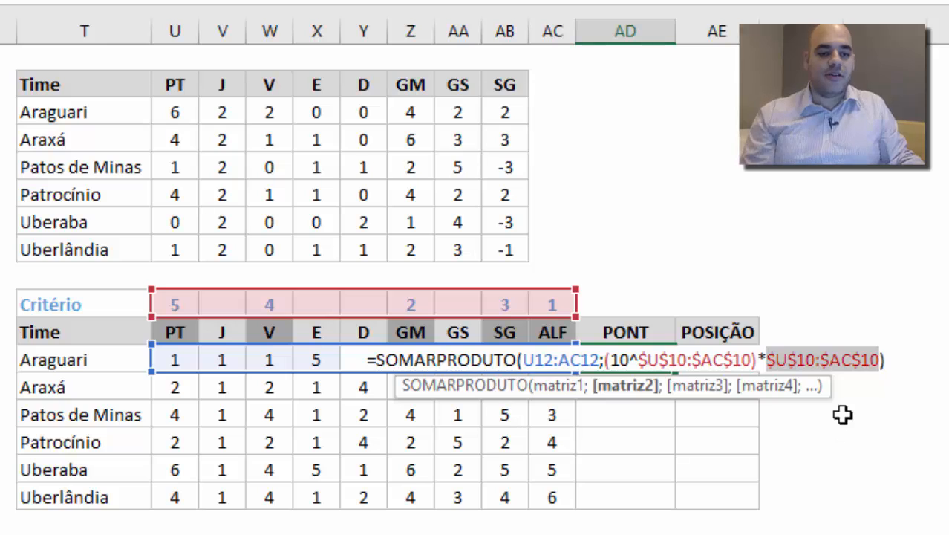
left_click(893, 363)
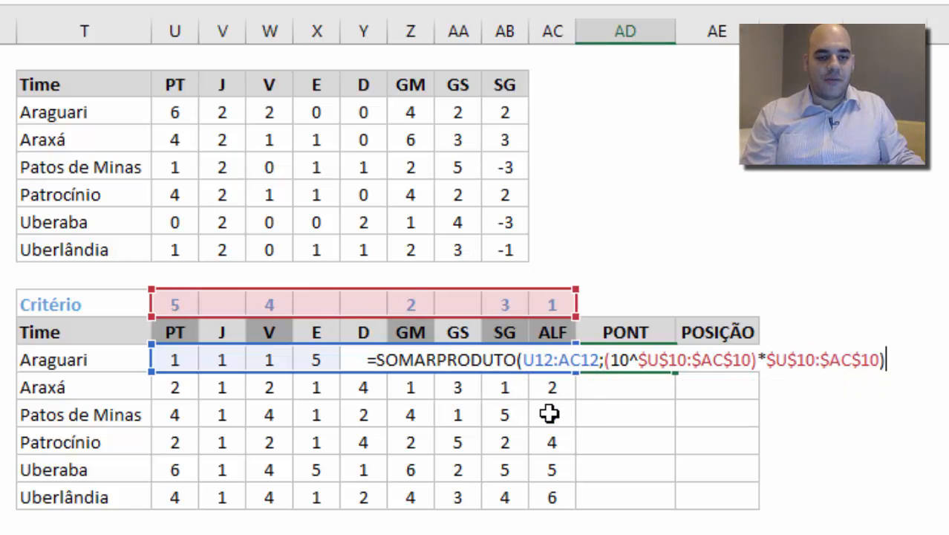
key("Return")
left_click(667, 362)
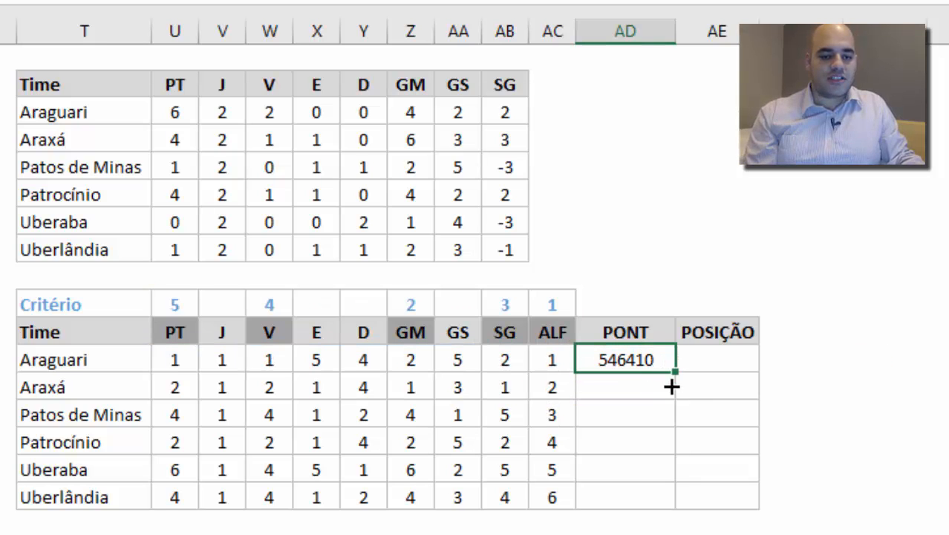
left_click_drag(671, 386, 676, 511)
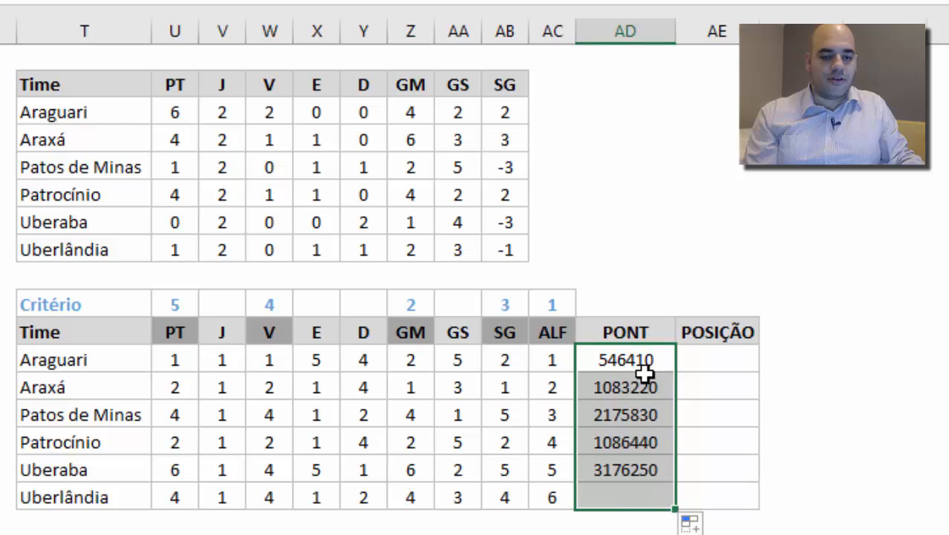
- Compare Araguari's PT rank with its PONT score and review the PONT scores down to Uberlândia
left_click(186, 360)
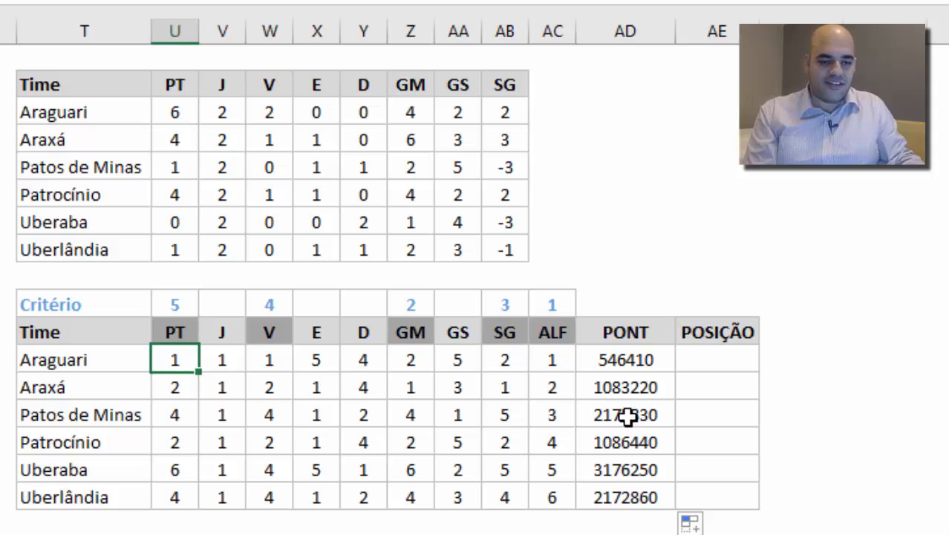
left_click(627, 360)
left_click(176, 363)
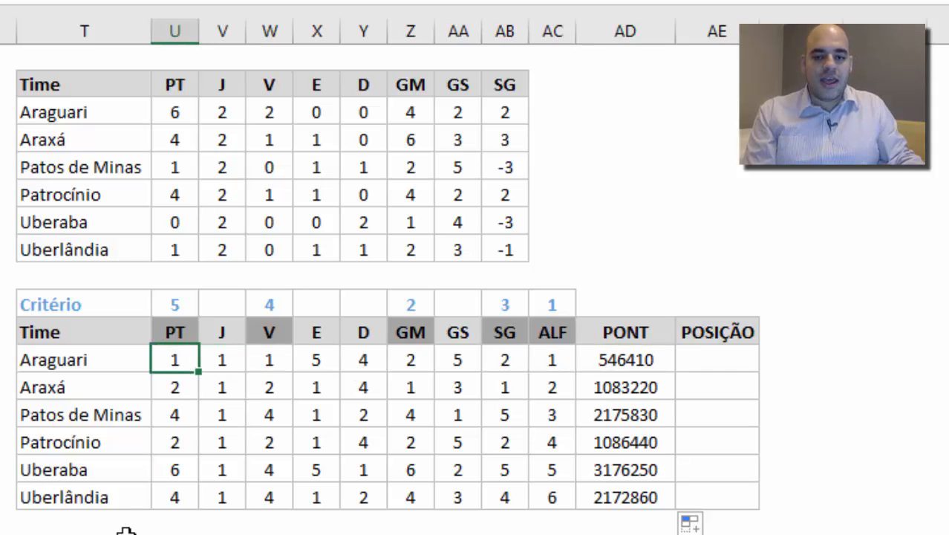
left_click(630, 362)
left_click_drag(630, 360, 630, 493)
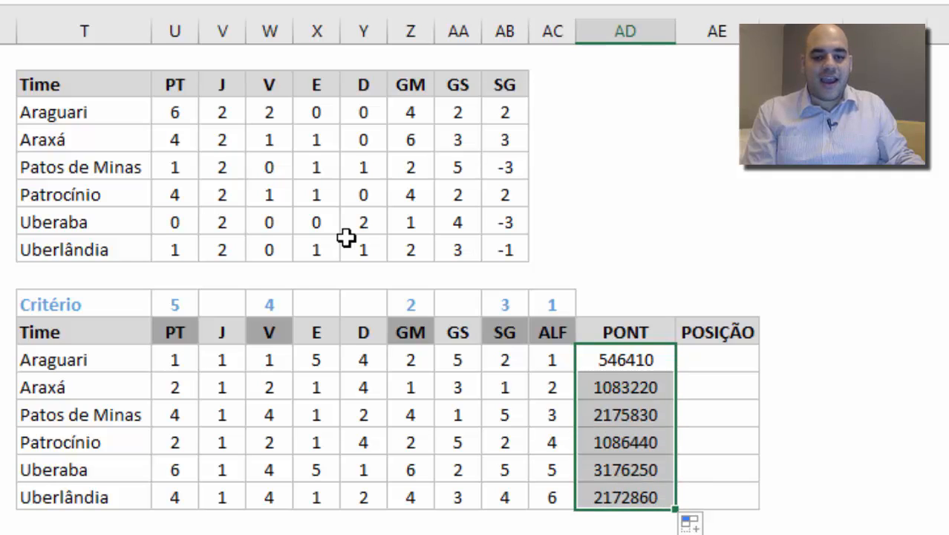
- Start Araguari's POSIÇÃO formula with ORDEM.EQ, ranking its PONT score AD12 within the absolute range $AD$12:$AD$17
left_click(197, 355)
double_click(197, 355)
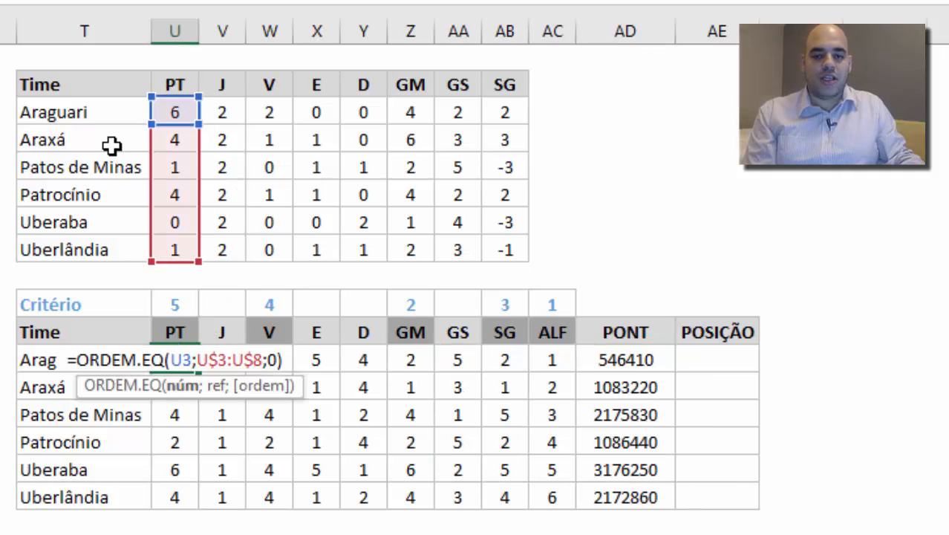
left_click(720, 360)
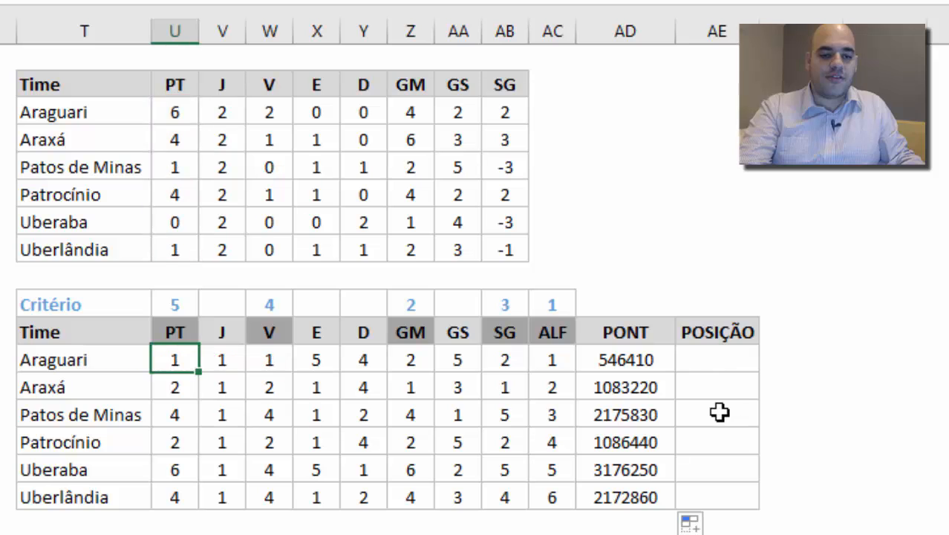
type("=OR")
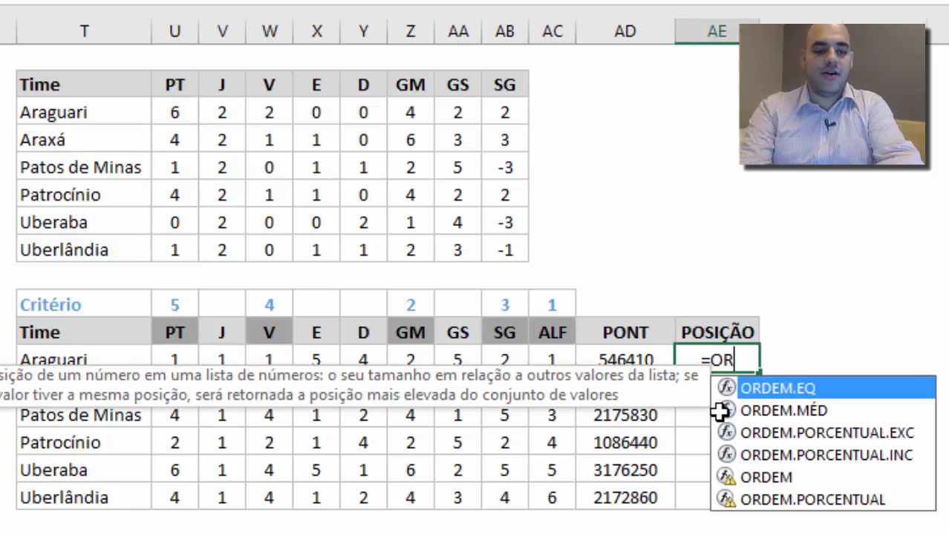
key("Tab")
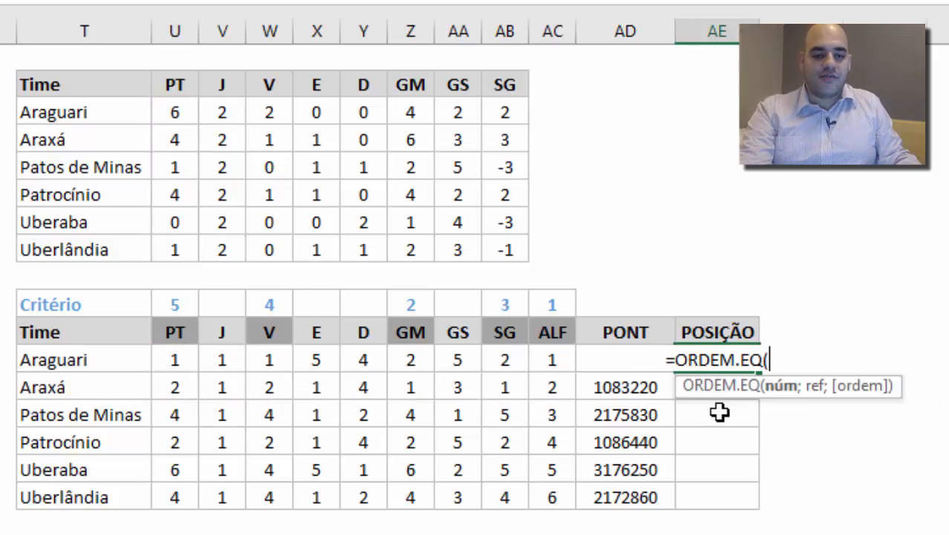
left_click(629, 364)
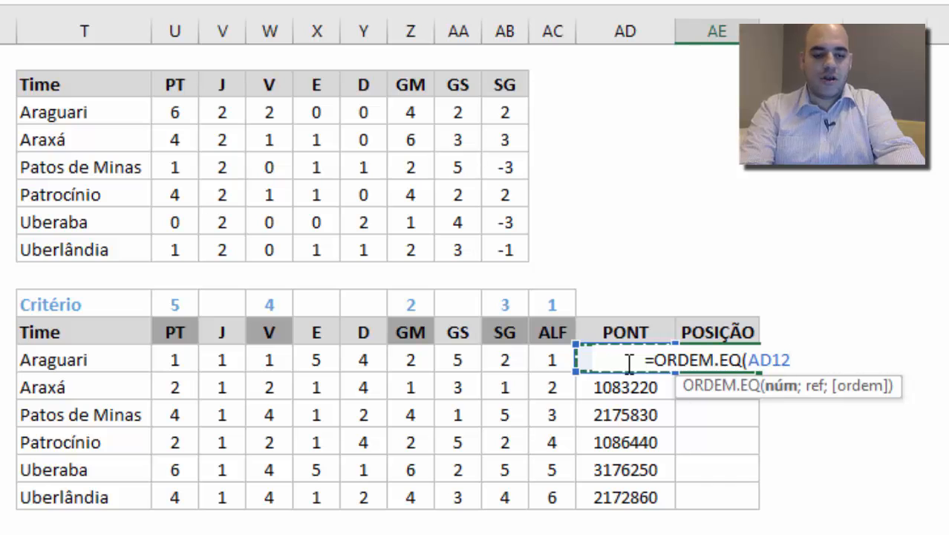
type(";")
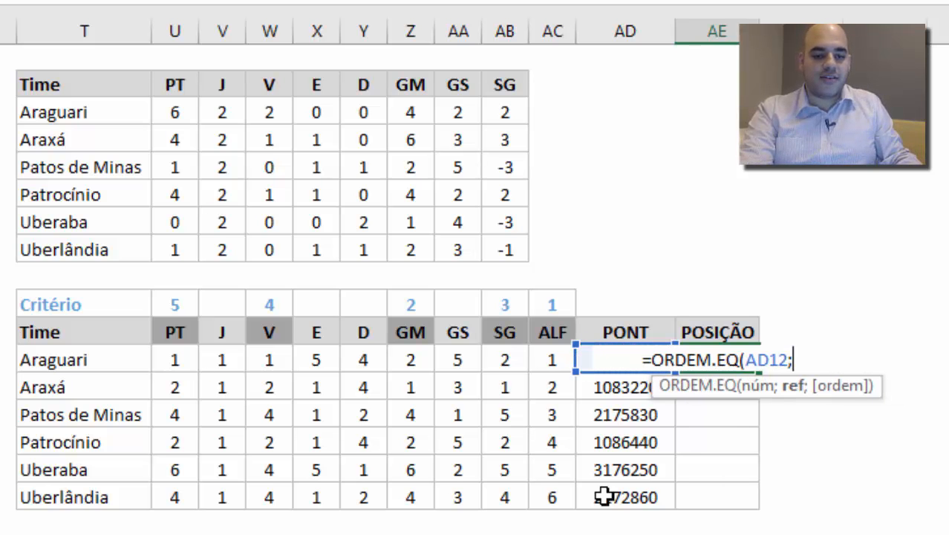
left_click_drag(603, 497, 600, 361)
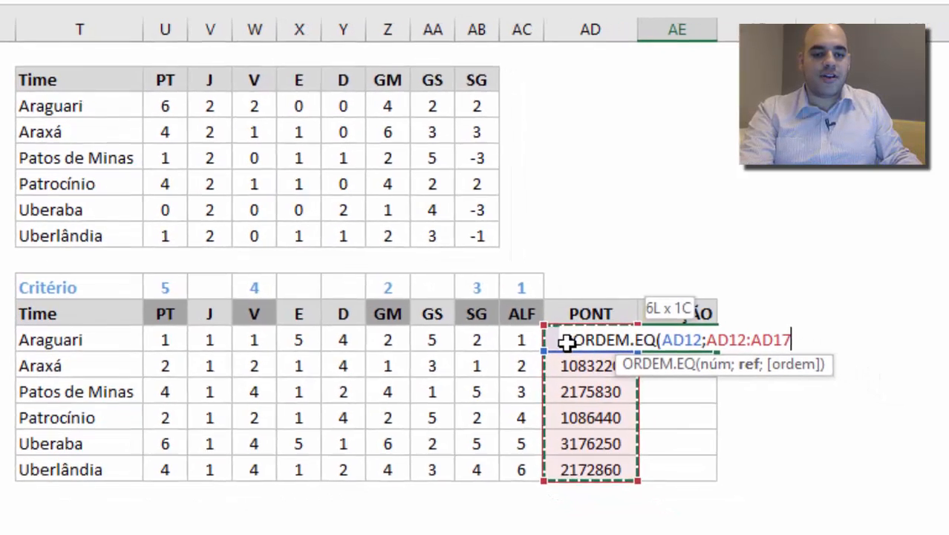
key("F4")
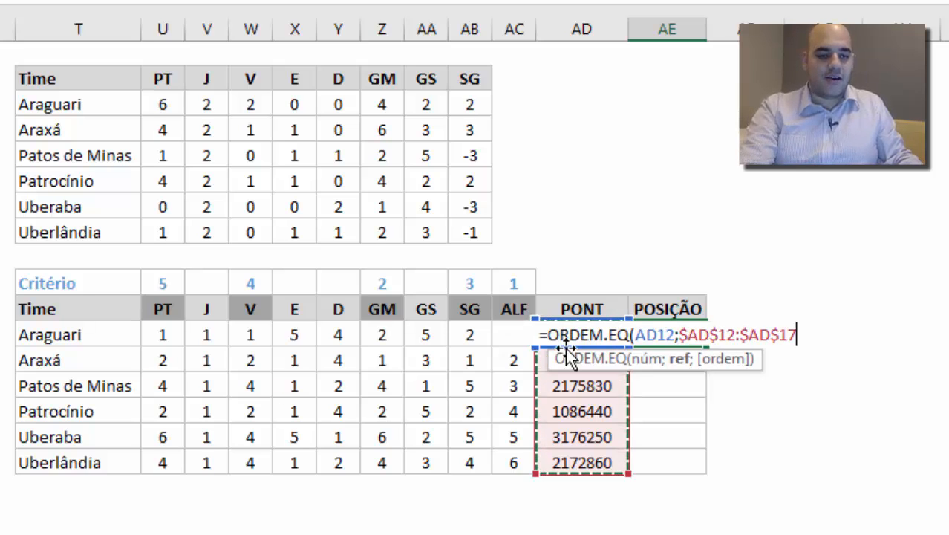
- Complete the ranking formula with order 1 (Crescente) and fill it down the POSIÇÃO column to Uberlândia
type(";")
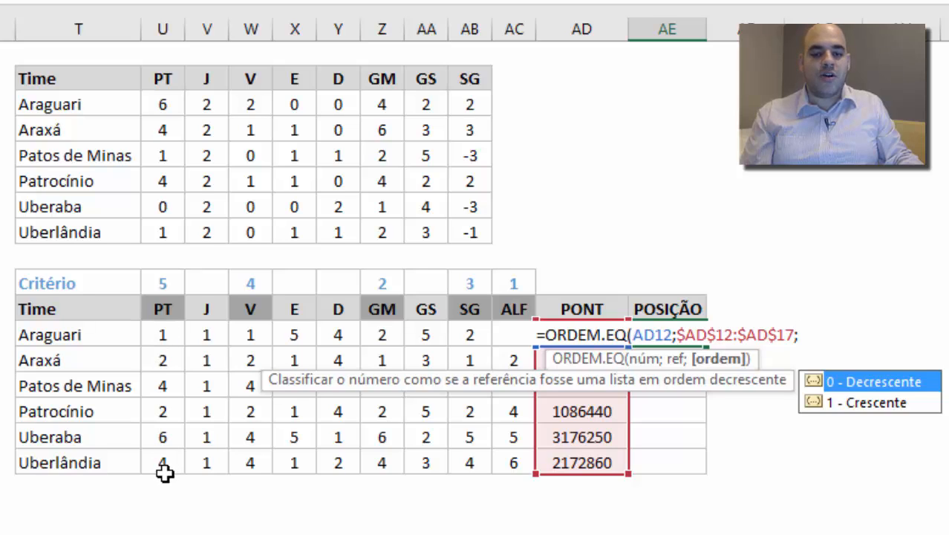
double_click(880, 418)
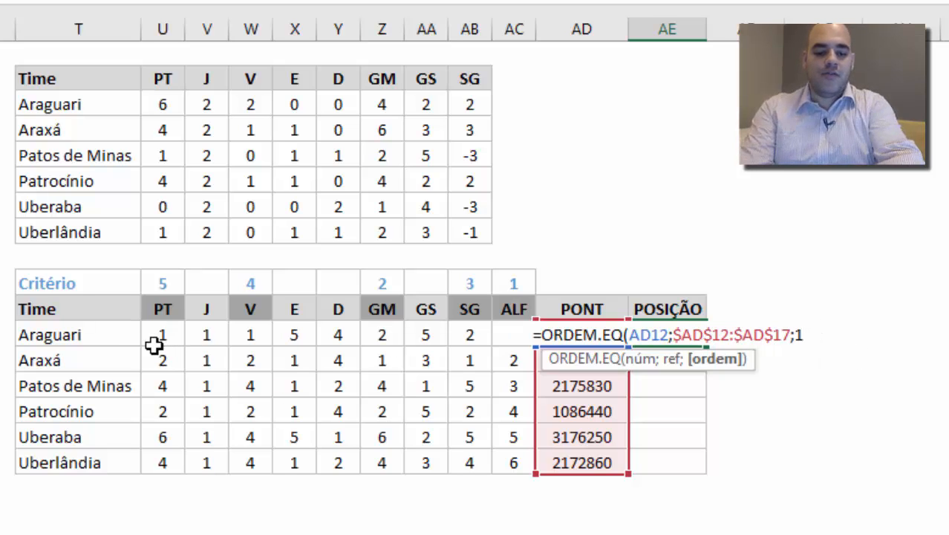
type(")")
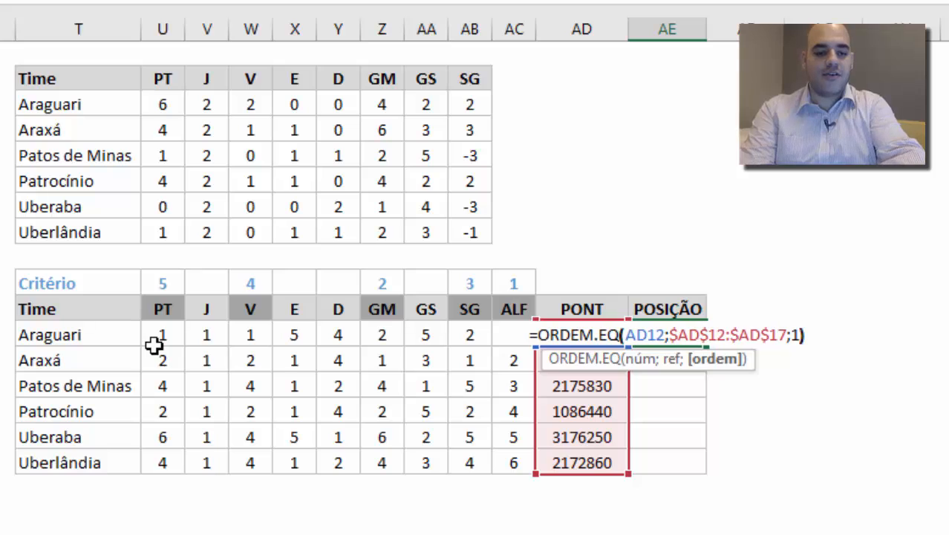
key("Return")
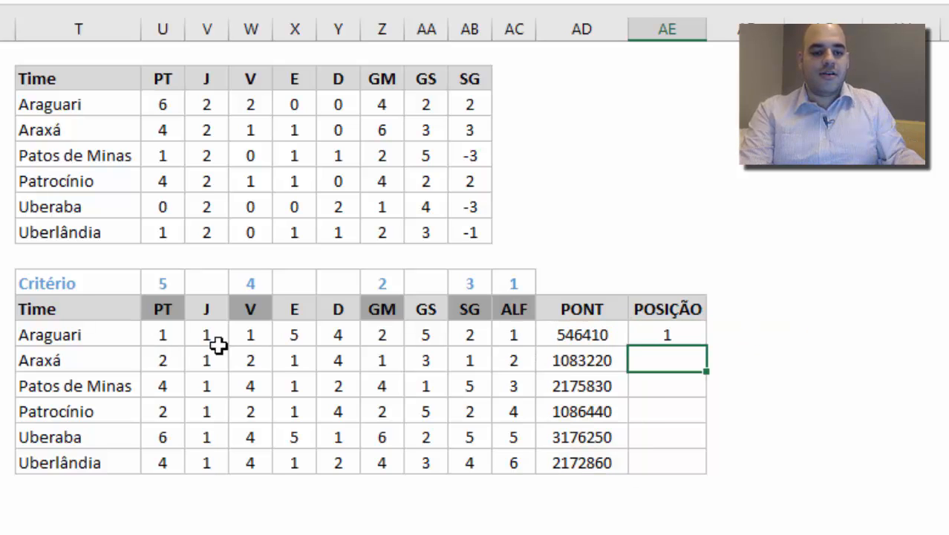
left_click(700, 341)
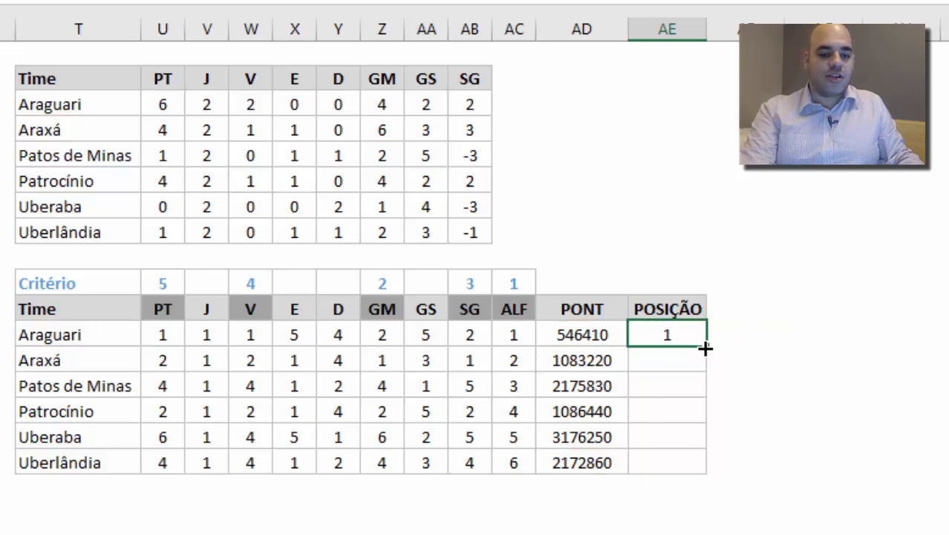
left_click_drag(705, 347, 689, 470)
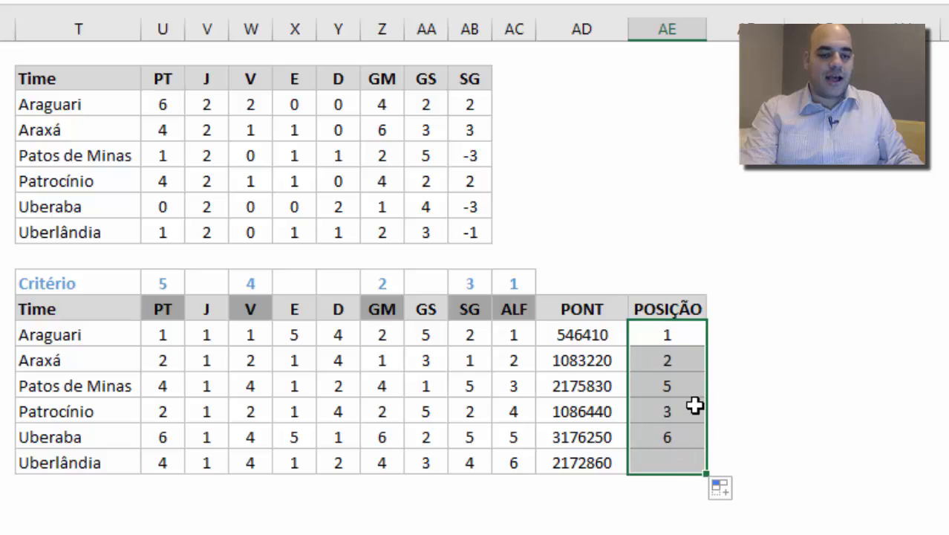
- Review the POSIÇÃO values of the teams from Araguari down to Uberlândia
left_click(685, 338)
left_click(678, 363)
left_click(667, 385)
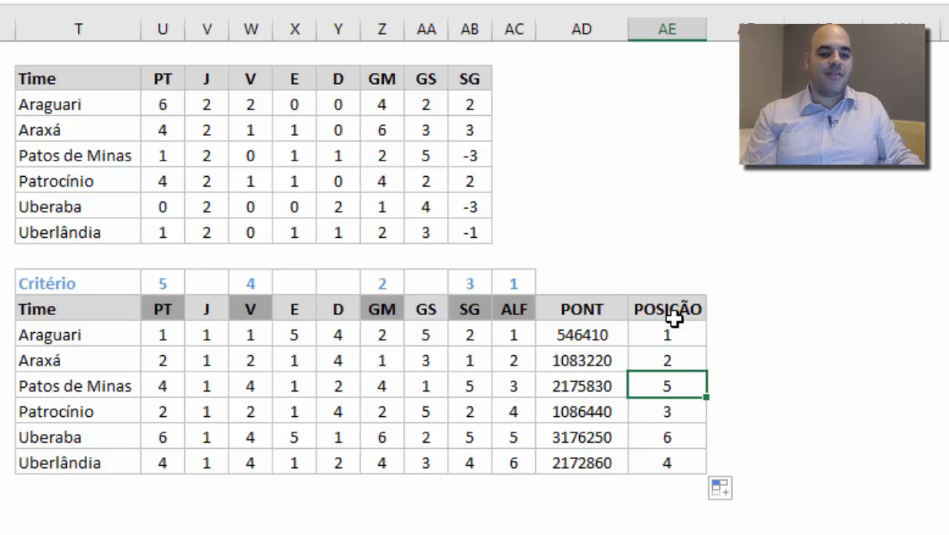
left_click(671, 336)
left_click(670, 360)
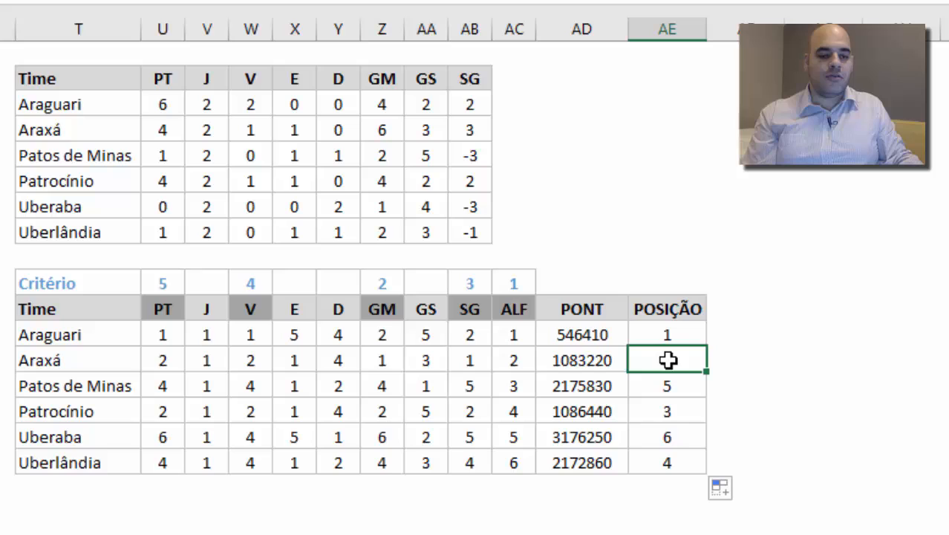
left_click(672, 421)
left_click(660, 461)
left_click(663, 390)
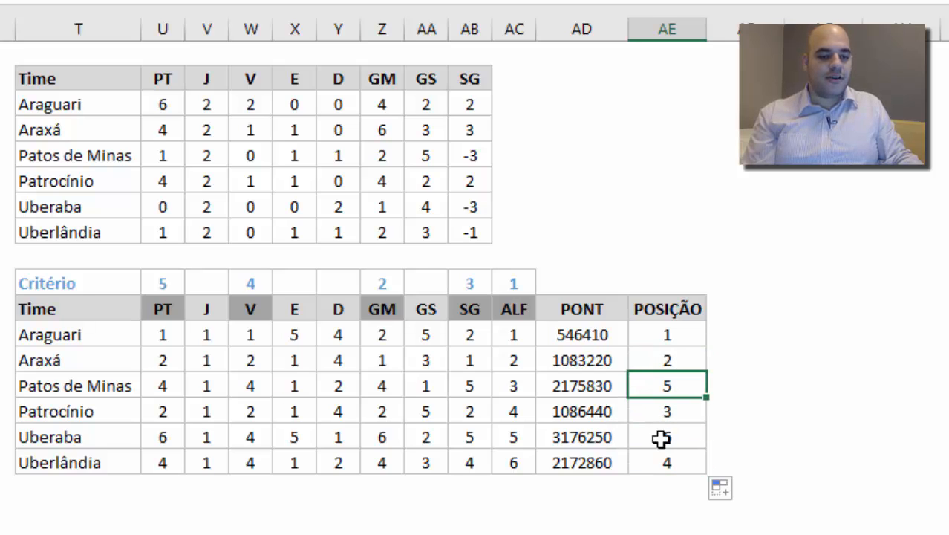
left_click(655, 445)
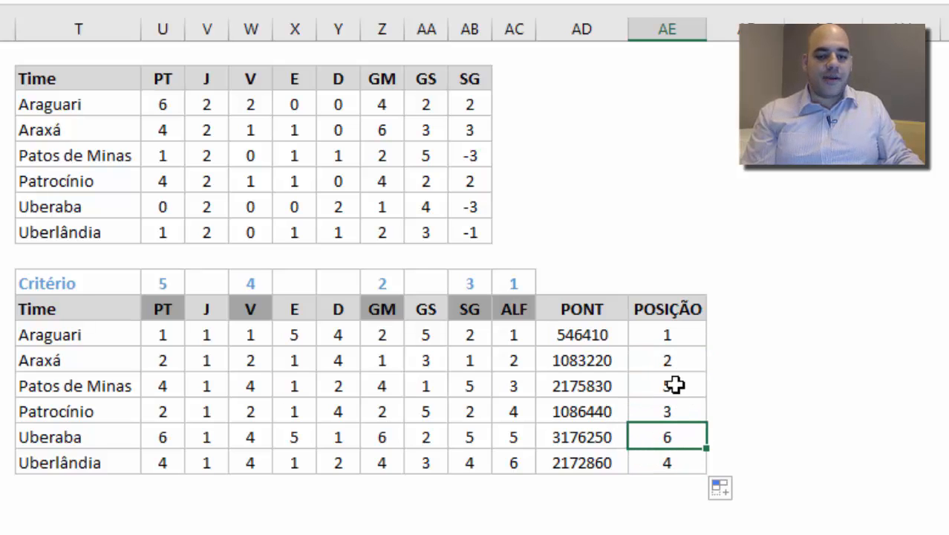
- Compare the PT ranks, SG ranks and final positions of Araxá and Patrocínio in the criteria table
left_click(162, 360)
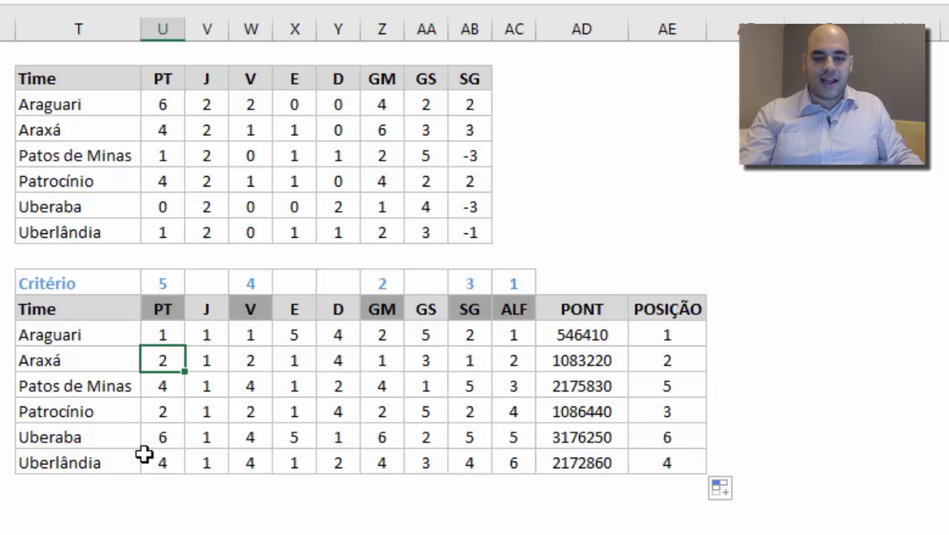
left_click(162, 411, "ctrl")
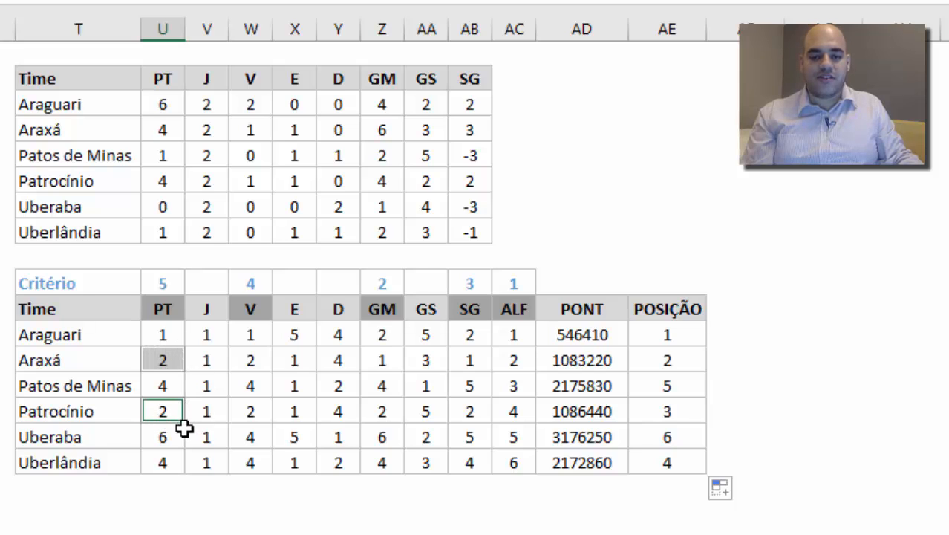
left_click(653, 366)
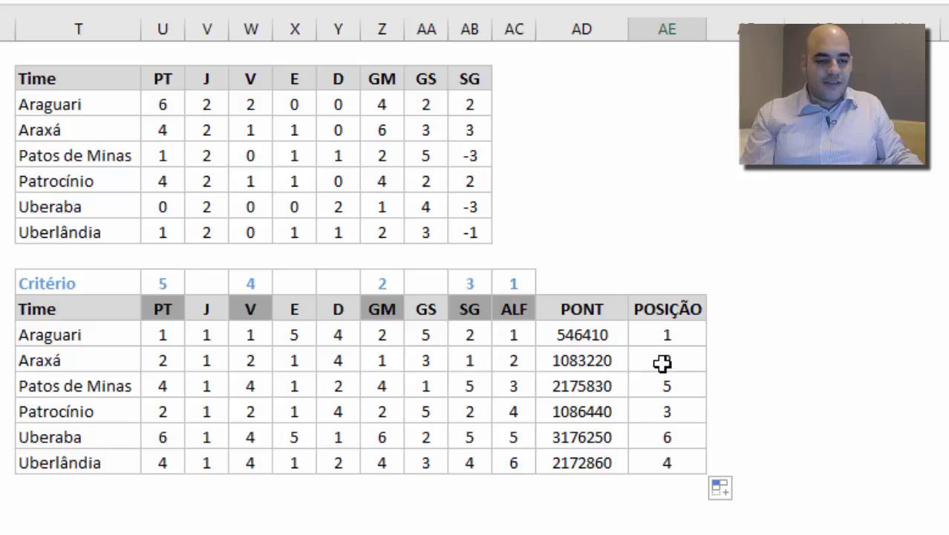
left_click(680, 418)
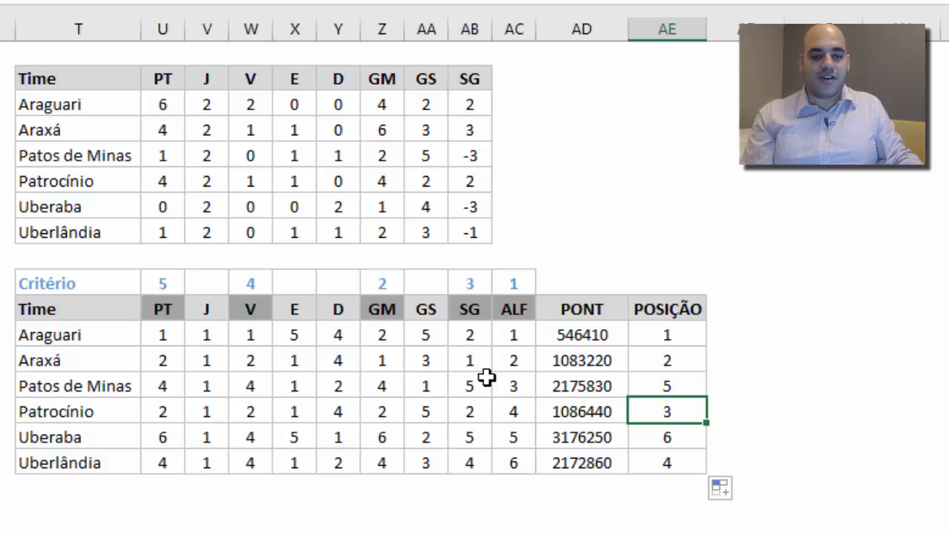
left_click(469, 364)
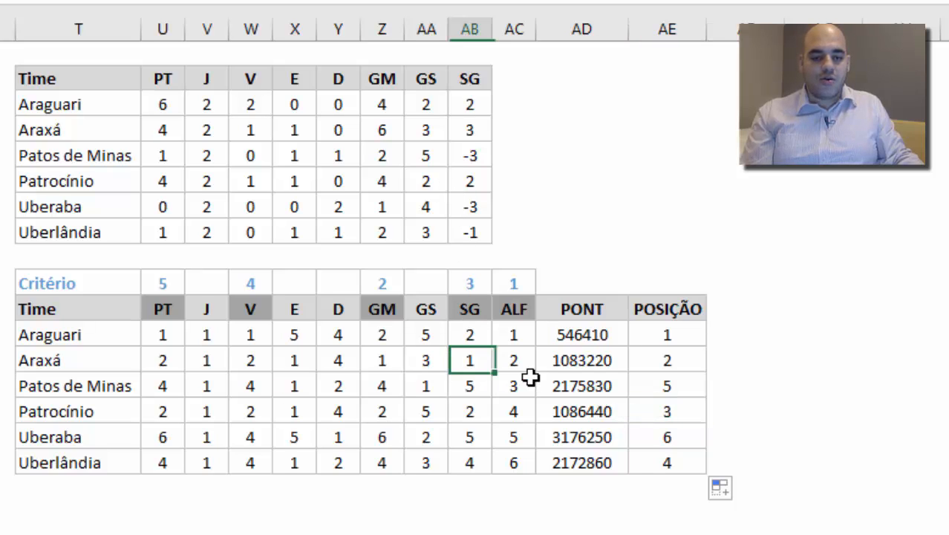
left_click(475, 409)
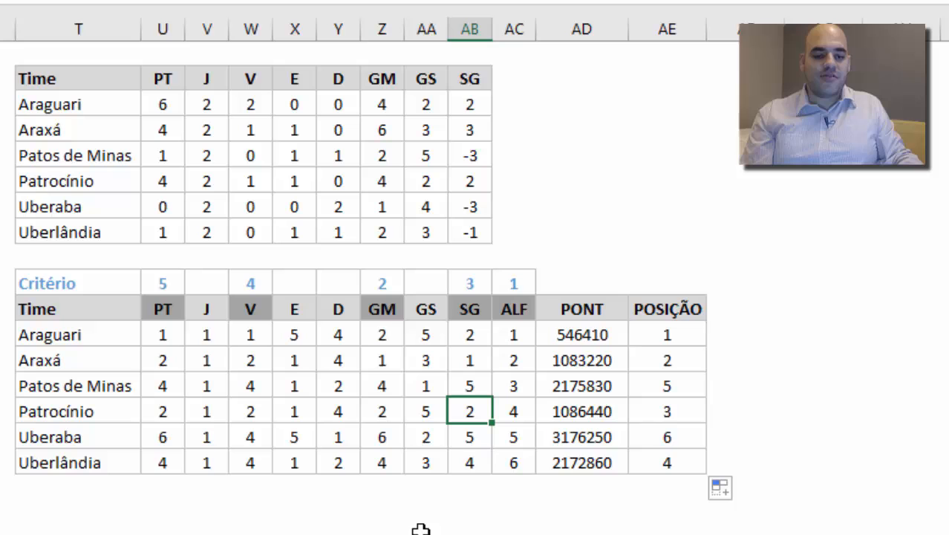
left_click(669, 360)
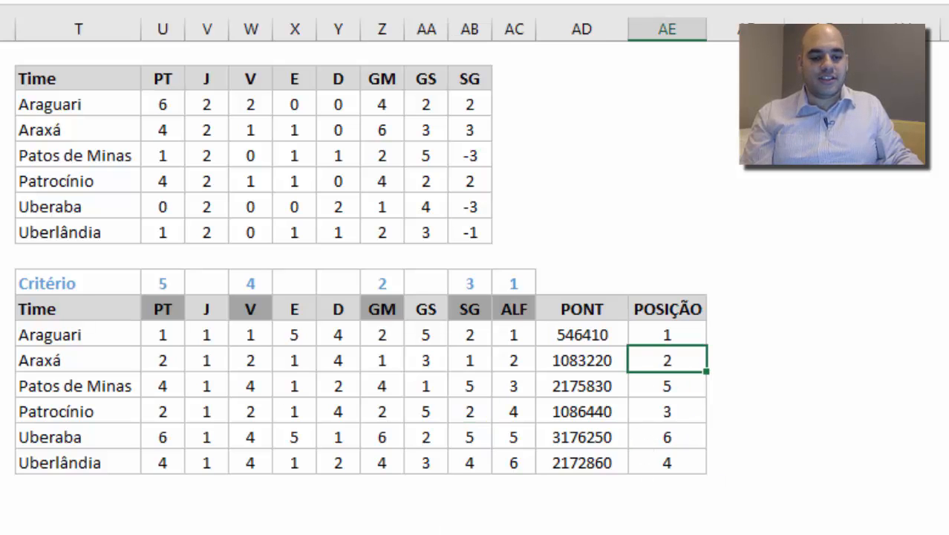
- Check the PT and SG figures of Araxá and Patrocínio in the upper statistics table
scroll(177, 226, "left", 2)
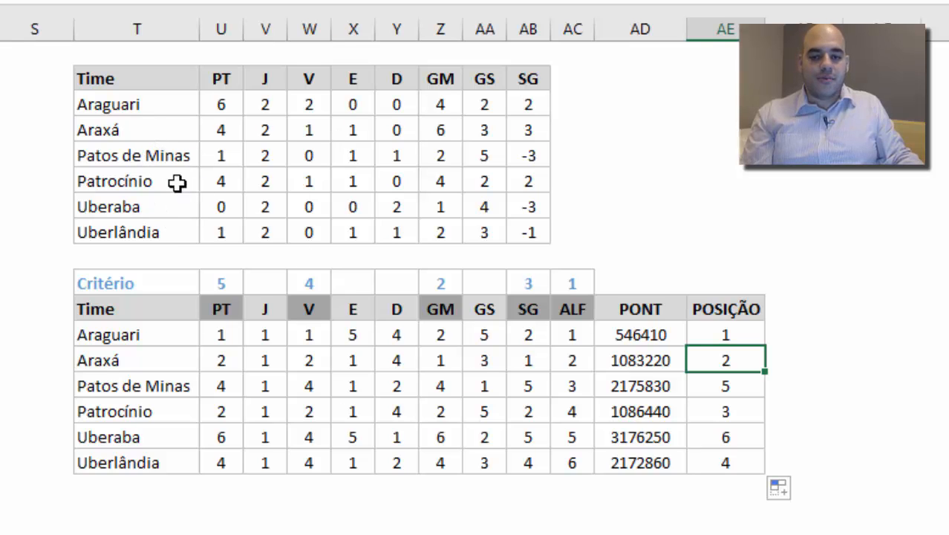
left_click(224, 140)
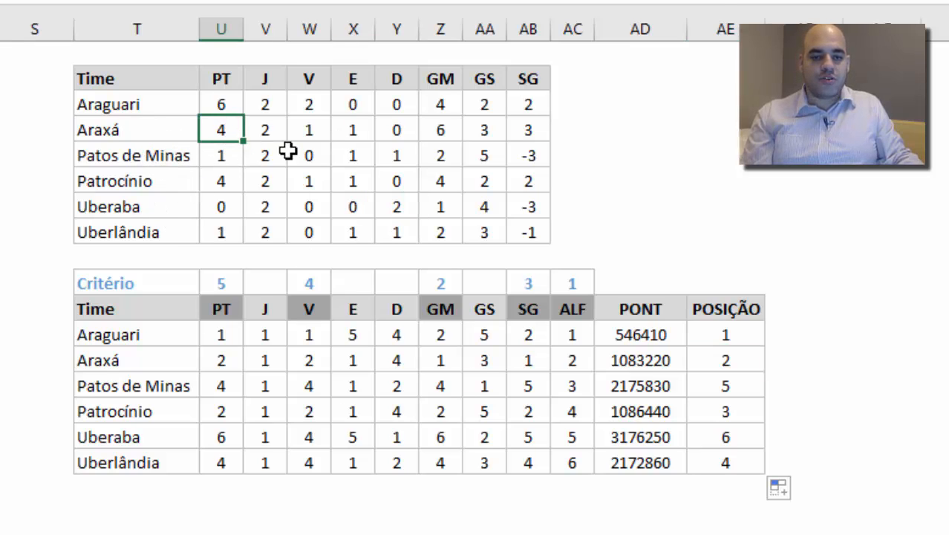
left_click(485, 133)
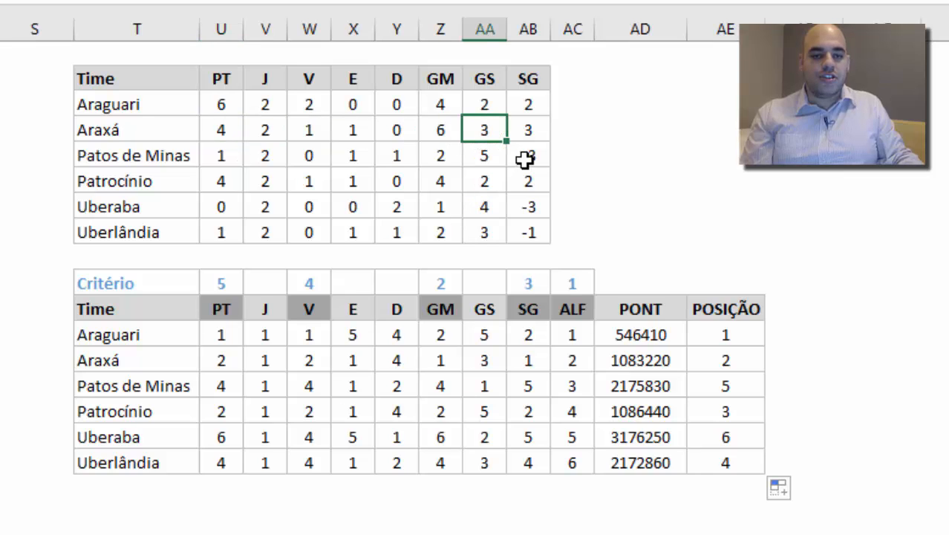
left_click(533, 136)
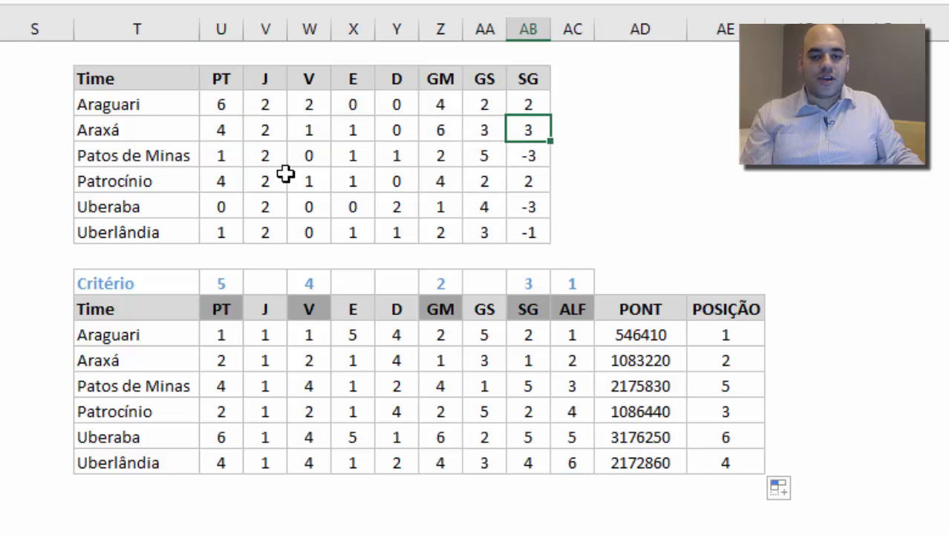
left_click(140, 181)
left_click(220, 181)
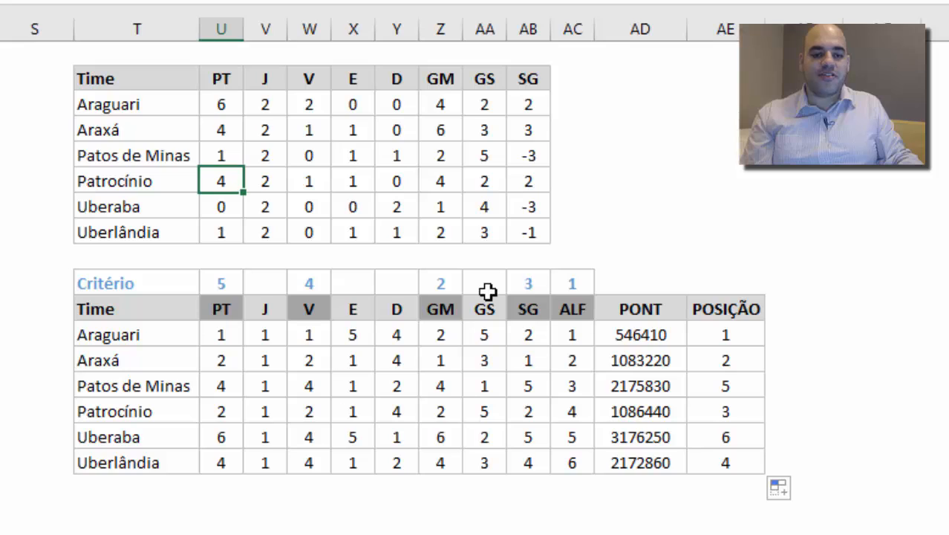
key("ctrl+Right")
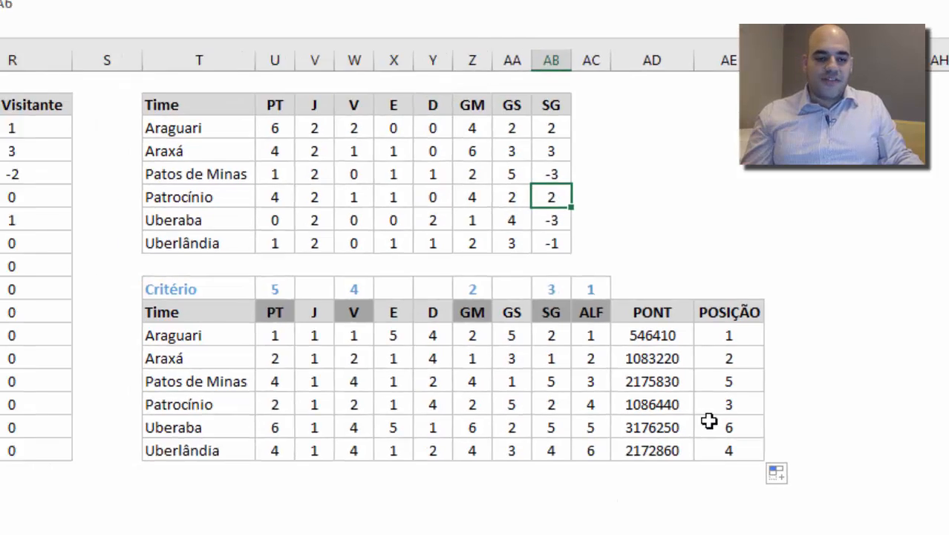
- Name the POSIÇÃO values from Araguari to Uberlândia (AE12:AE17) as the range Posicao
left_click_drag(729, 336, 721, 430)
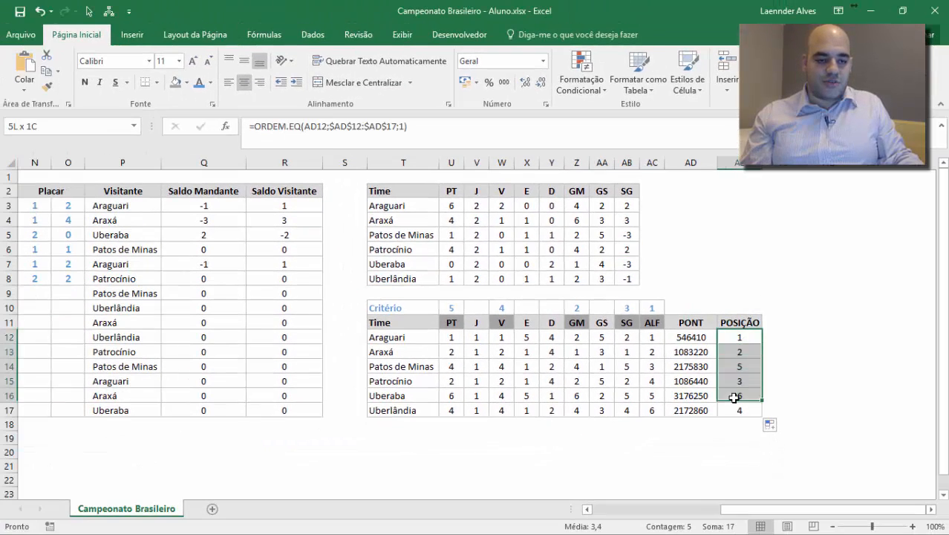
left_click_drag(734, 398, 739, 407)
left_click(31, 124)
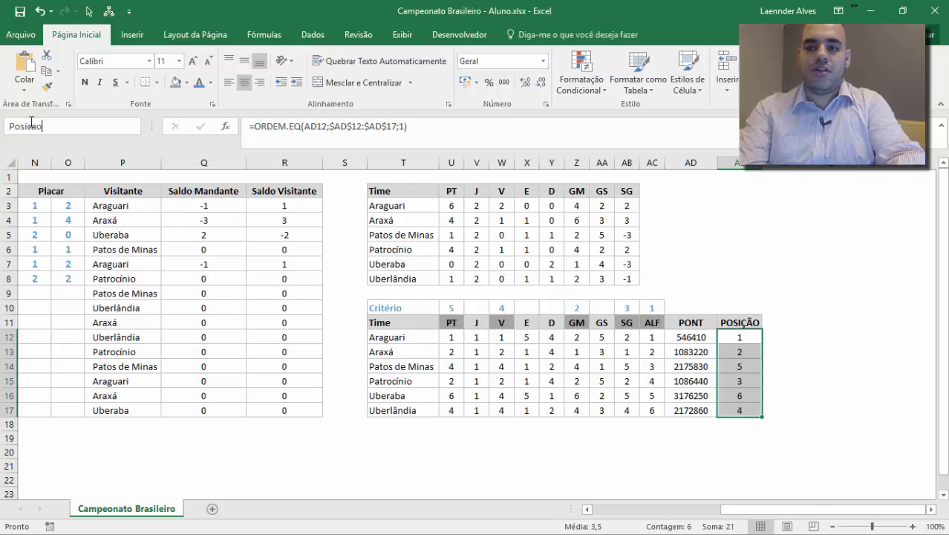
type("Posicao")
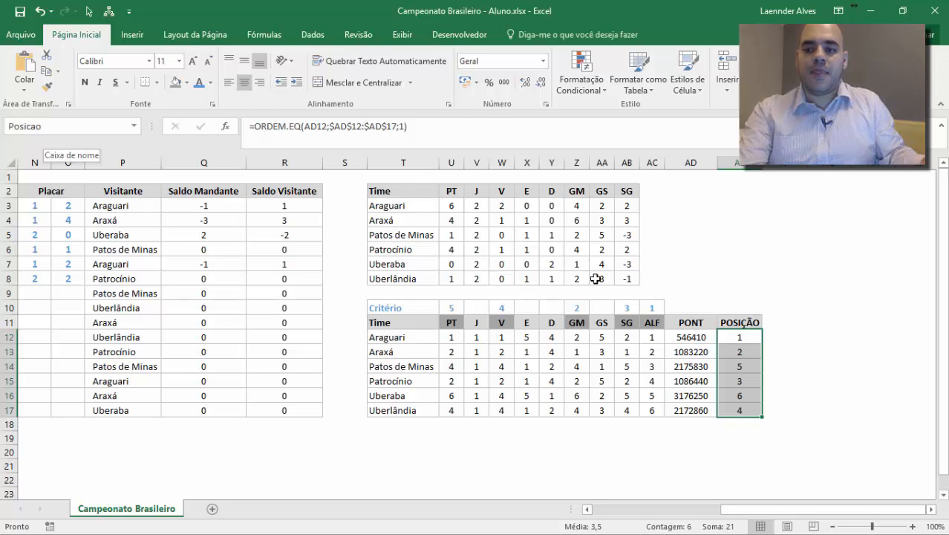
key("Return")
left_click_drag(743, 515, 602, 512)
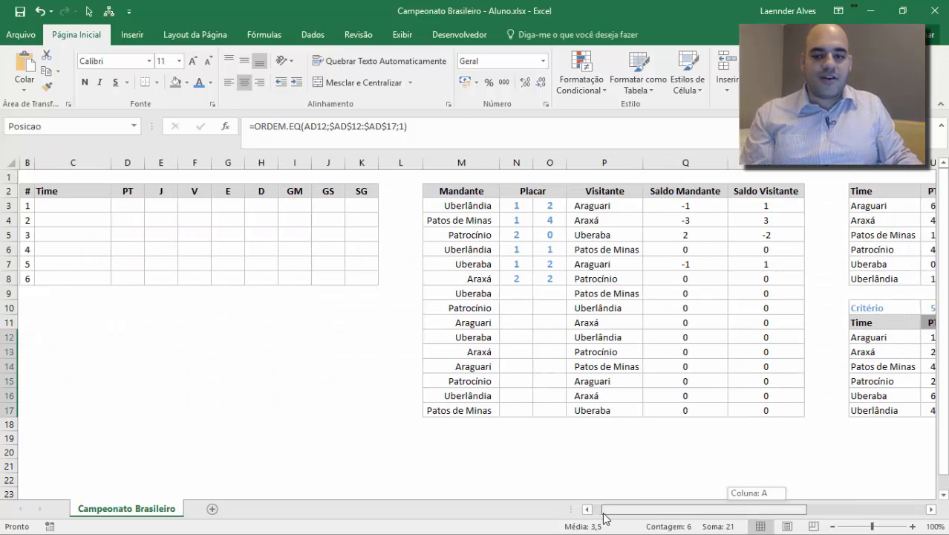
- Start an ÍNDICE formula in C3 of the ranking table over the team names T$3:T$8, locking only the rows
left_click(95, 212)
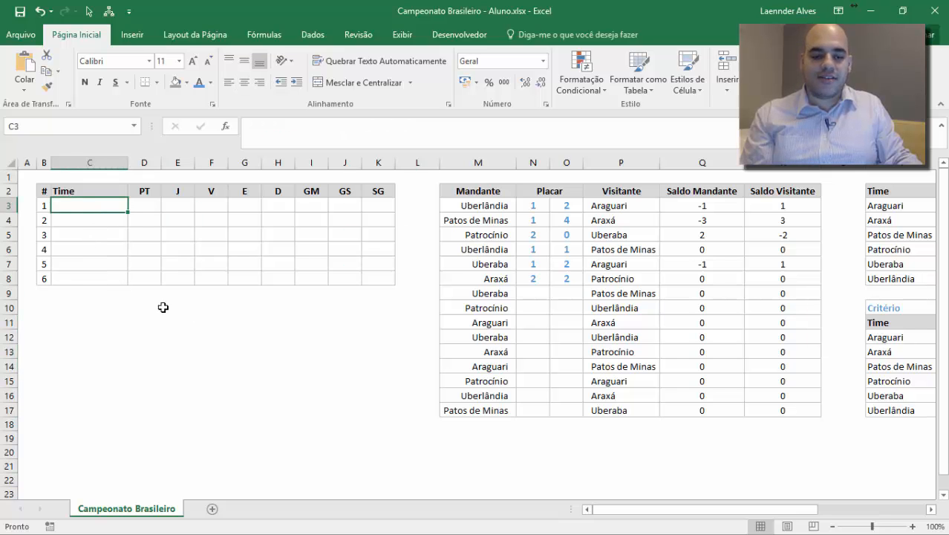
left_click_drag(691, 510, 424, 404)
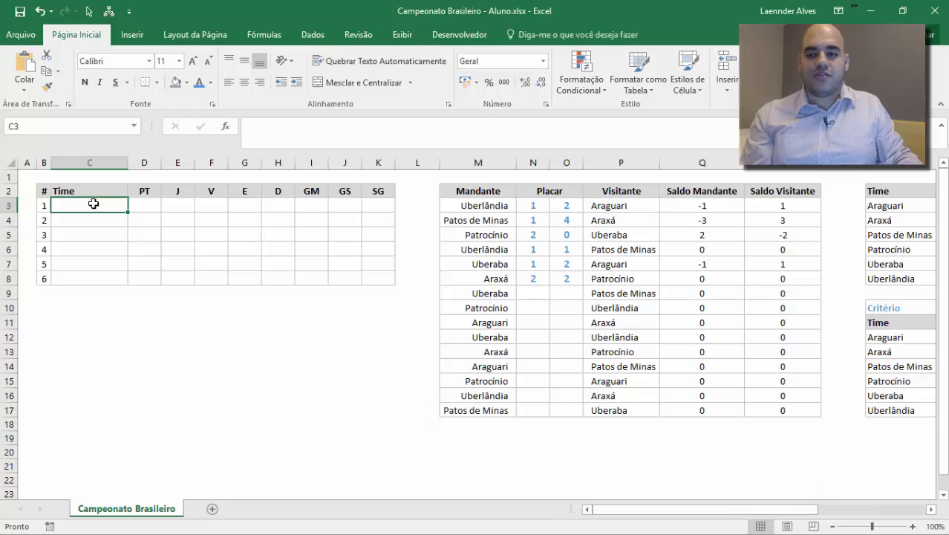
type("=ÍNDICE(")
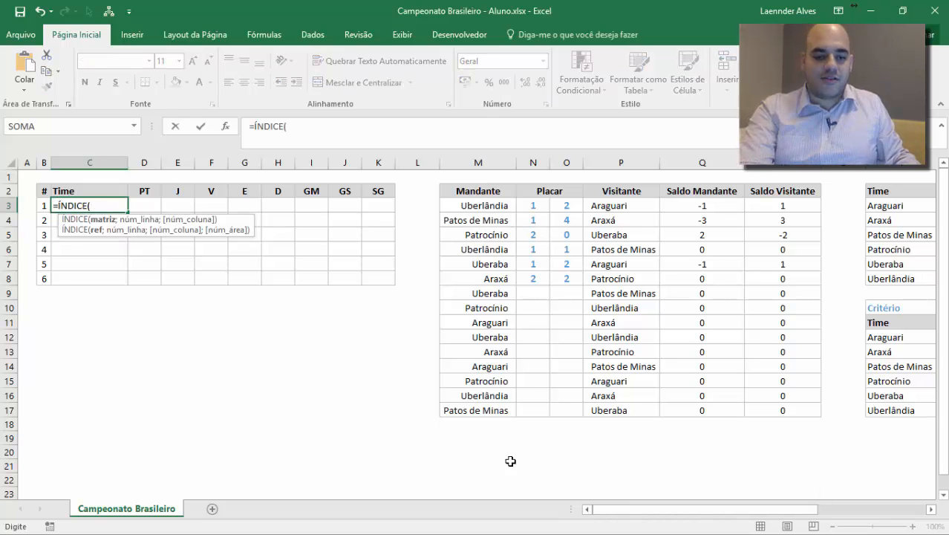
left_click_drag(663, 513, 863, 278)
left_click_drag(735, 511, 631, 487)
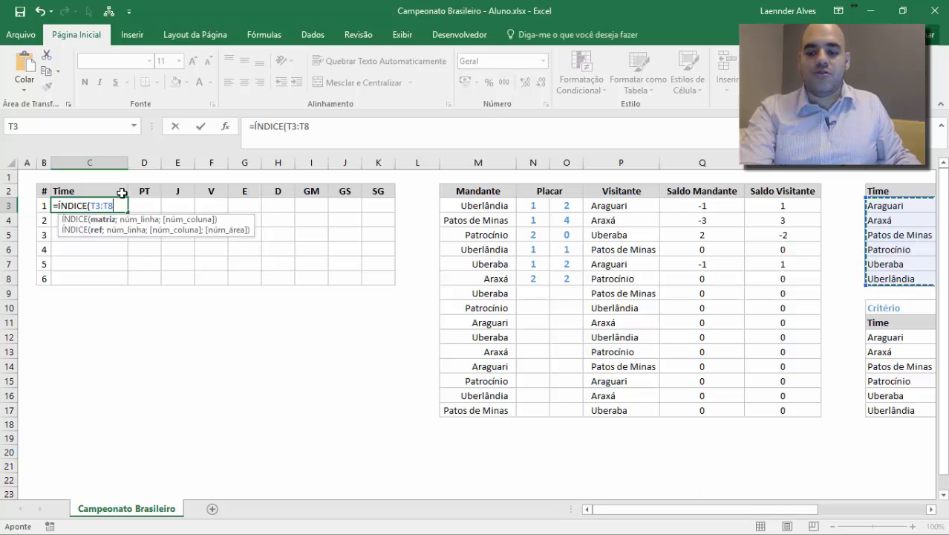
key("F4")
key("F4")
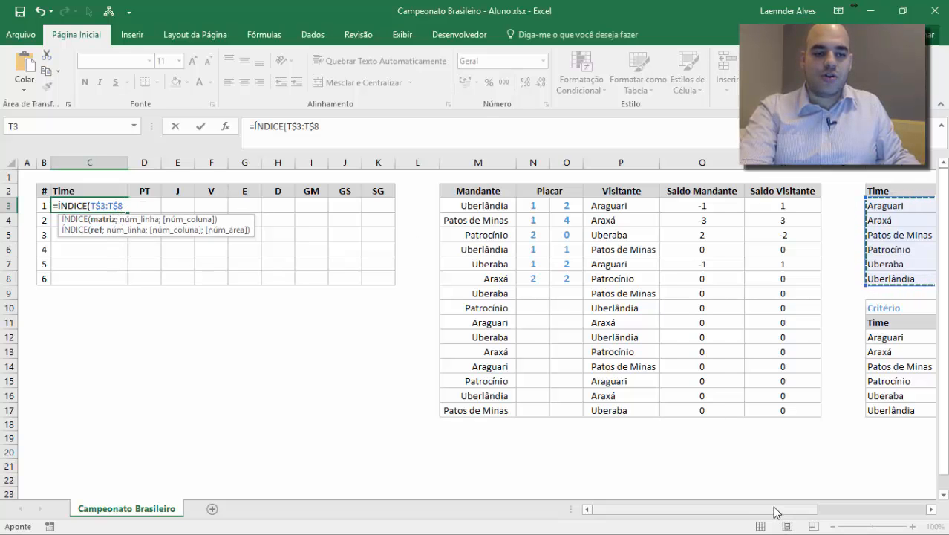
left_click_drag(775, 508, 851, 509)
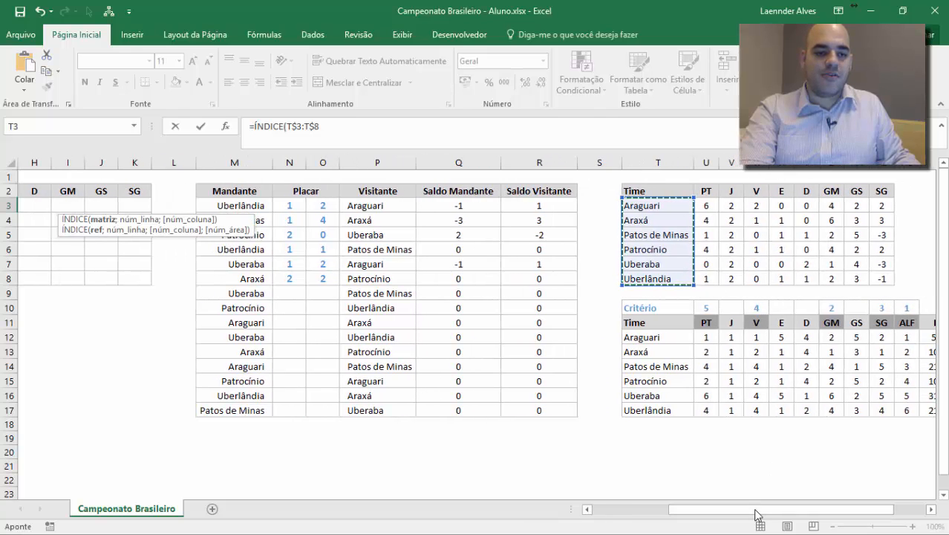
left_click_drag(758, 509, 647, 510)
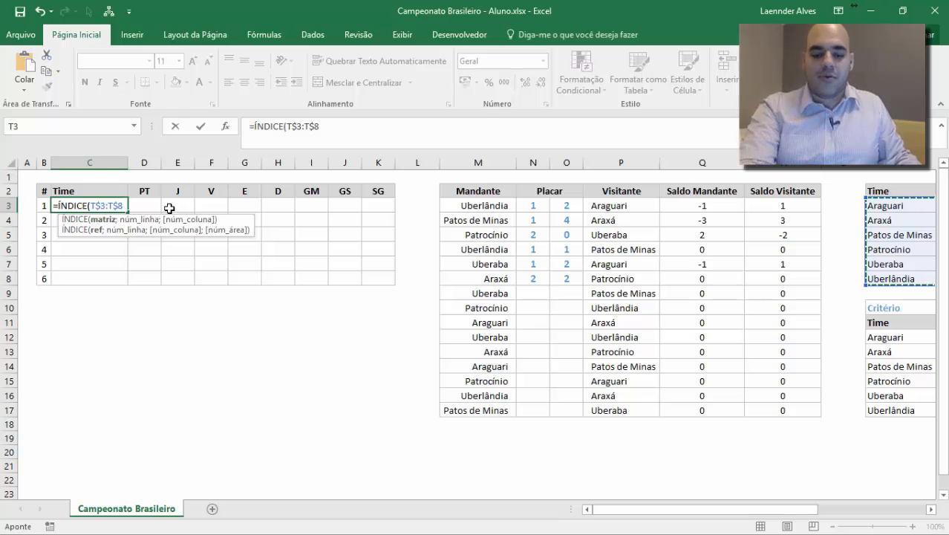
- Complete the C3 formula with CORRESP(B3;Posicao;0) as the row number
type(";")
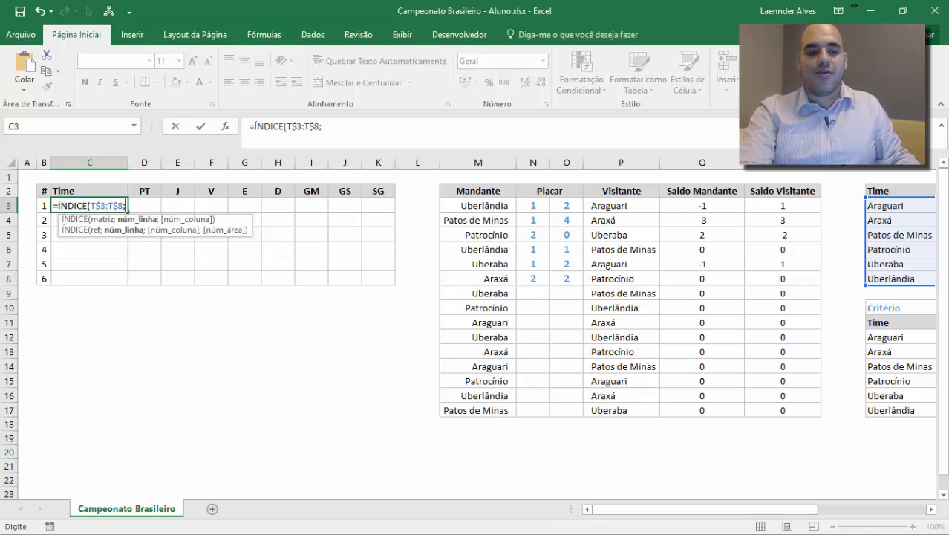
type("COR")
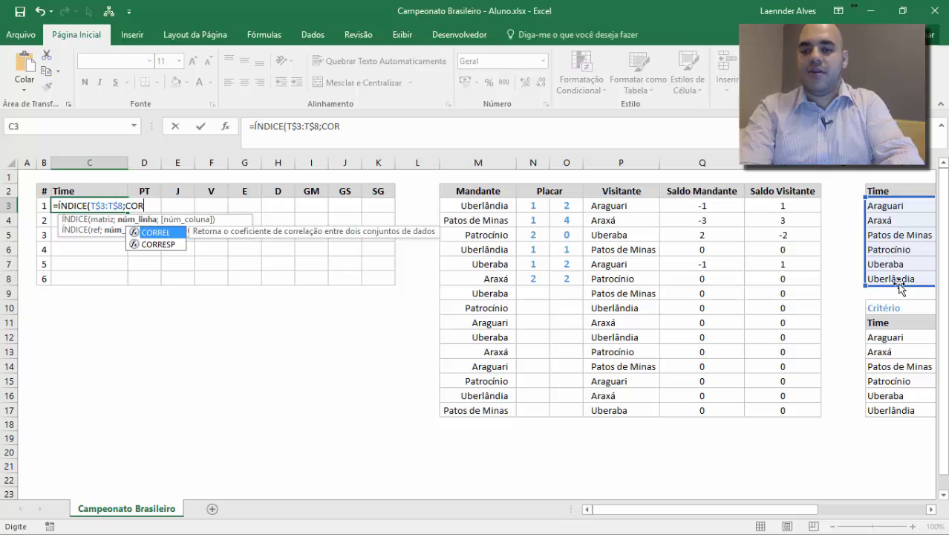
key("Down")
key("Tab")
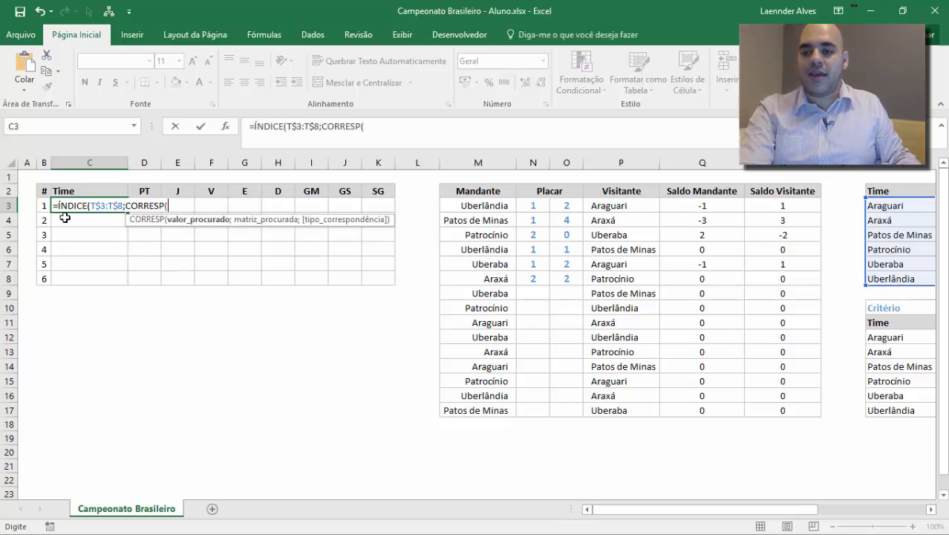
left_click(41, 211)
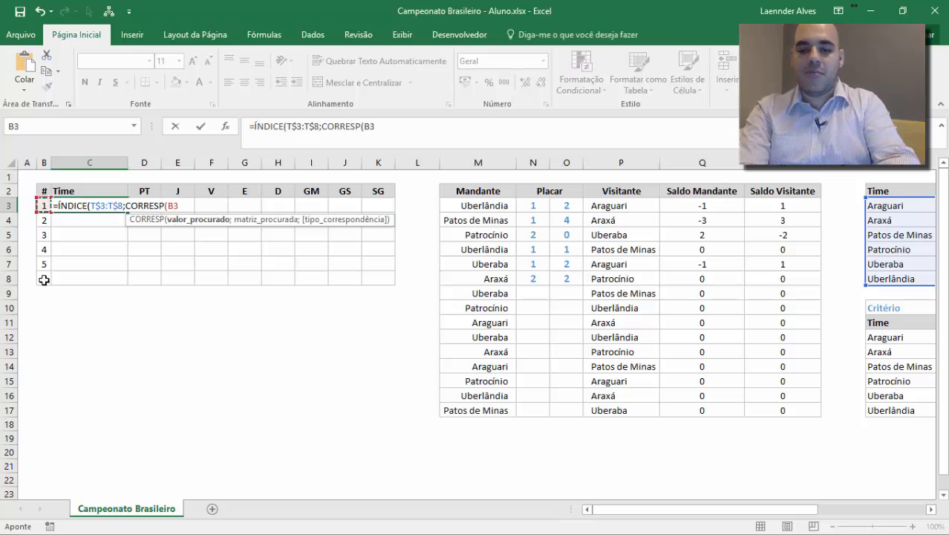
type(";")
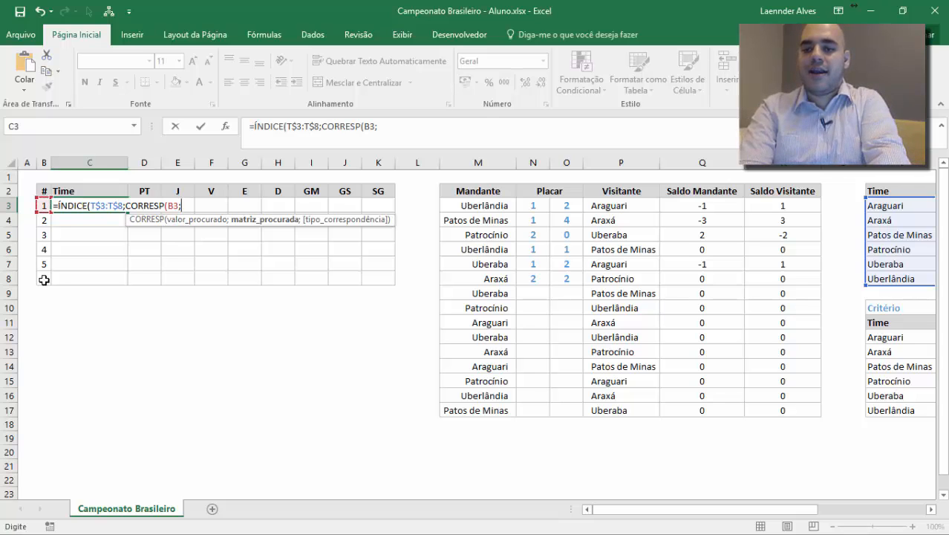
type("Posicao")
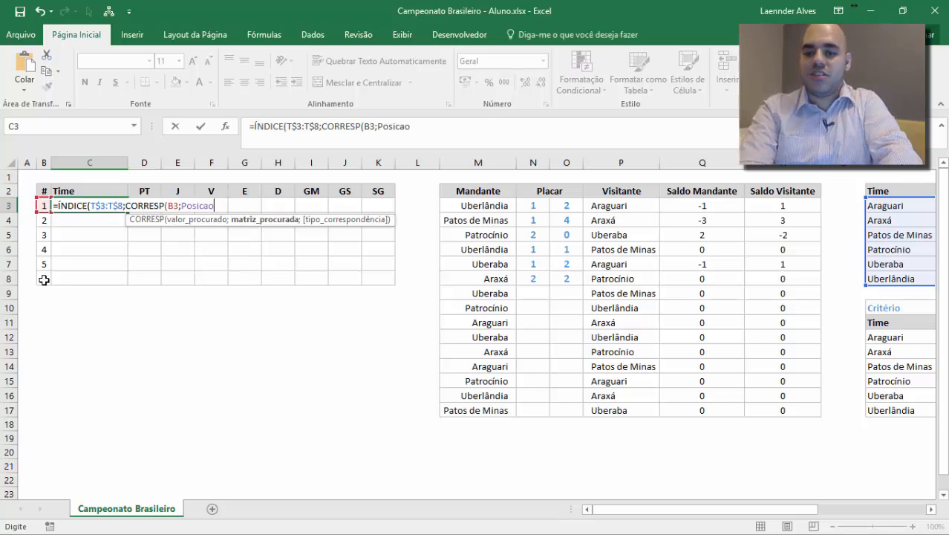
type(";")
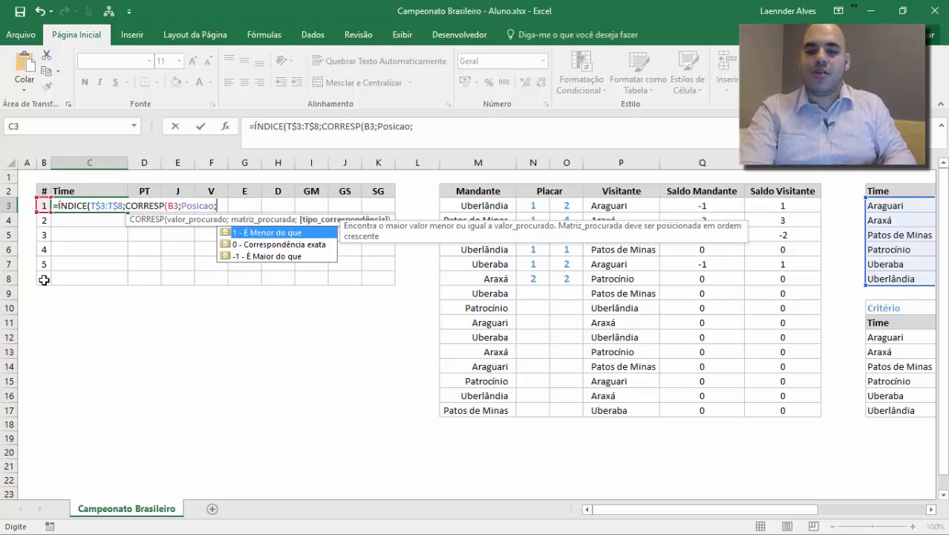
key("Down")
key("Tab")
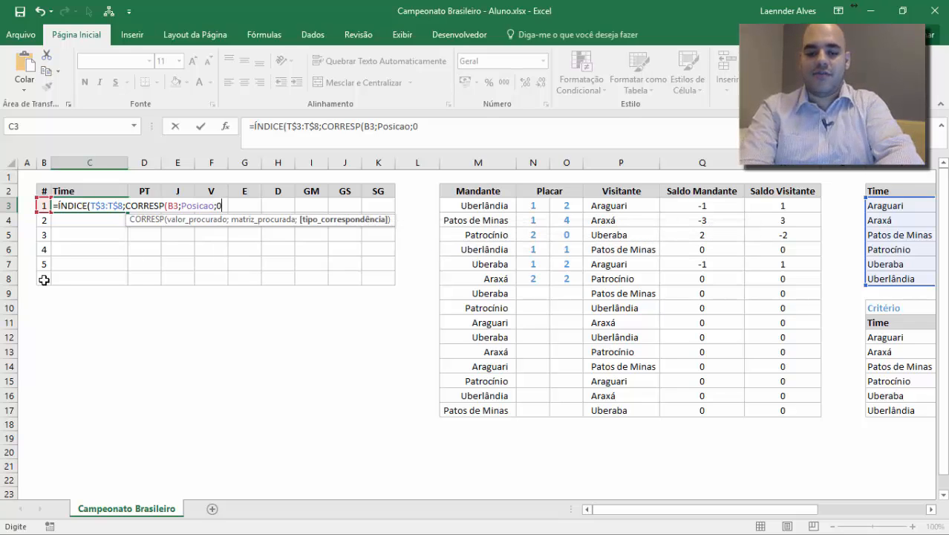
type(")")
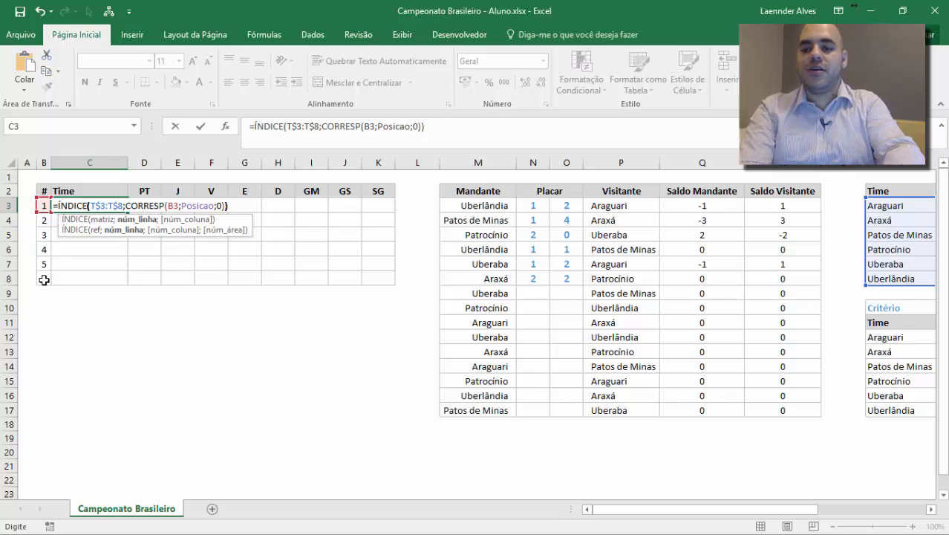
key("Return")
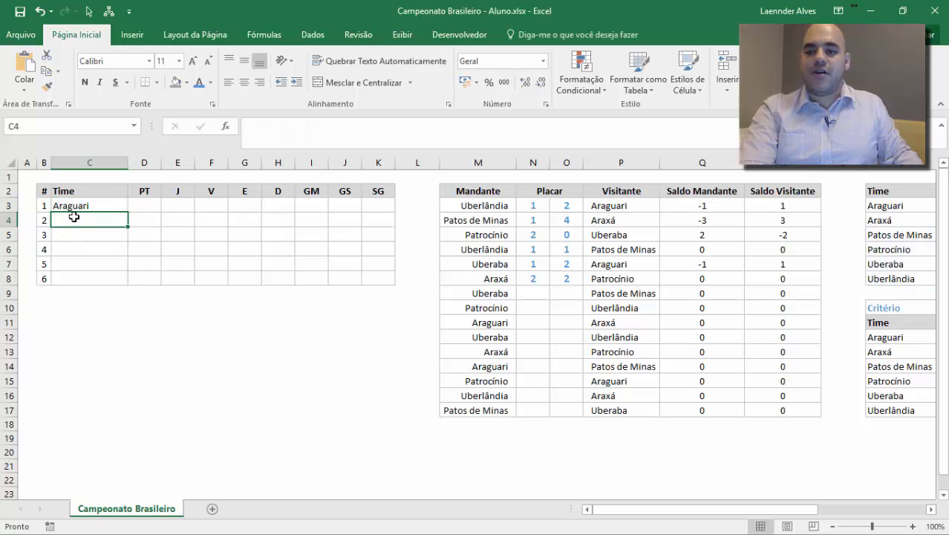
- Fill the C3 formula down the Time column to C8 and across to the SG column
left_click(89, 207)
left_click_drag(124, 211, 130, 286)
left_click(132, 280)
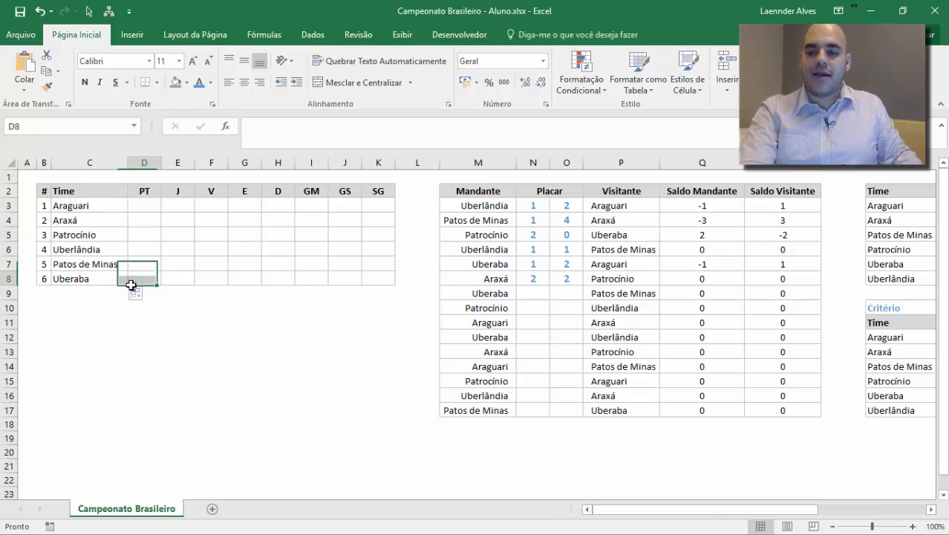
left_click(112, 281)
left_click(103, 209, "shift")
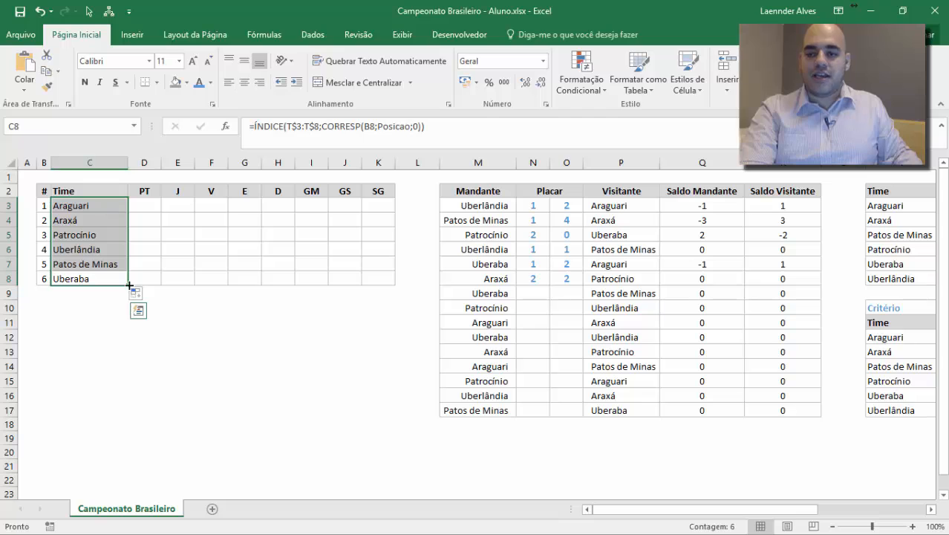
left_click_drag(127, 283, 390, 272)
left_click(318, 248)
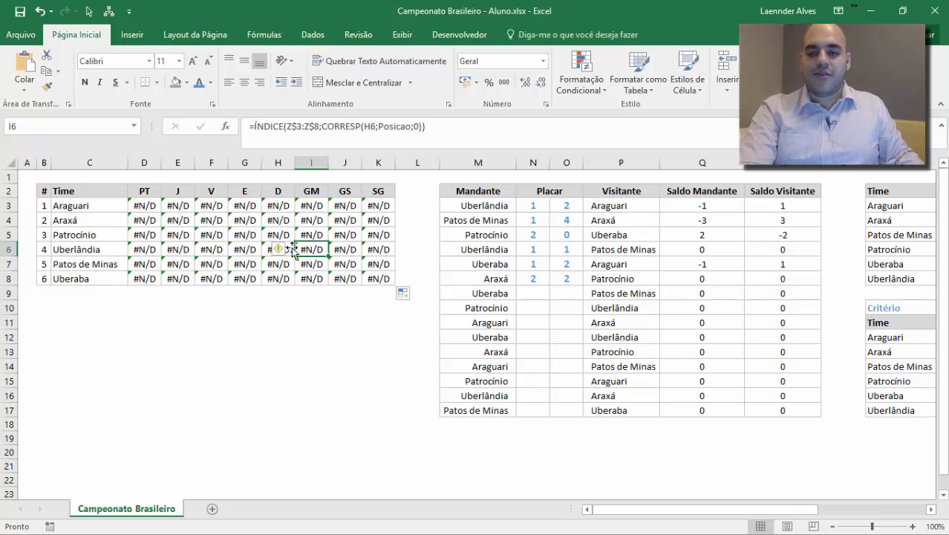
- Lock the column of the CORRESP lookup value in C3 as $B3 and refill the formula over C3:K8
double_click(101, 205)
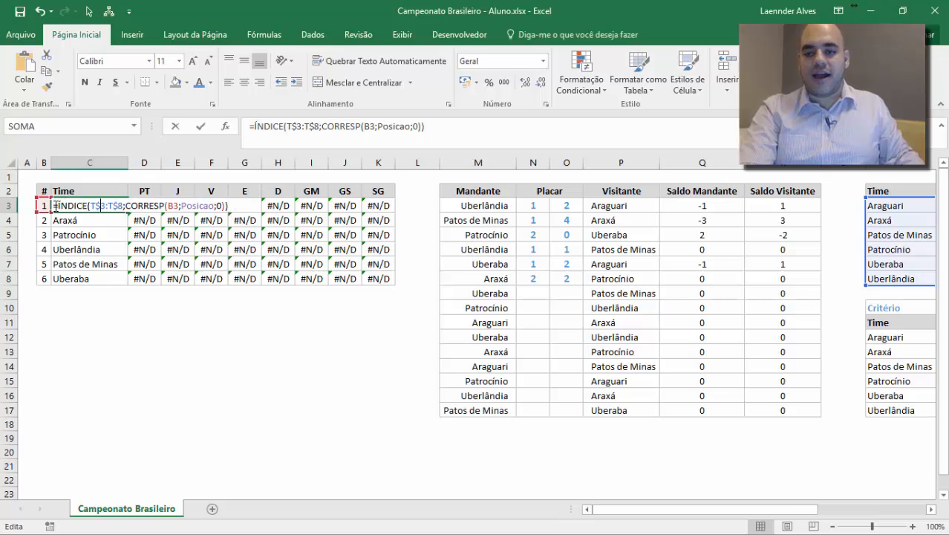
left_click(178, 210)
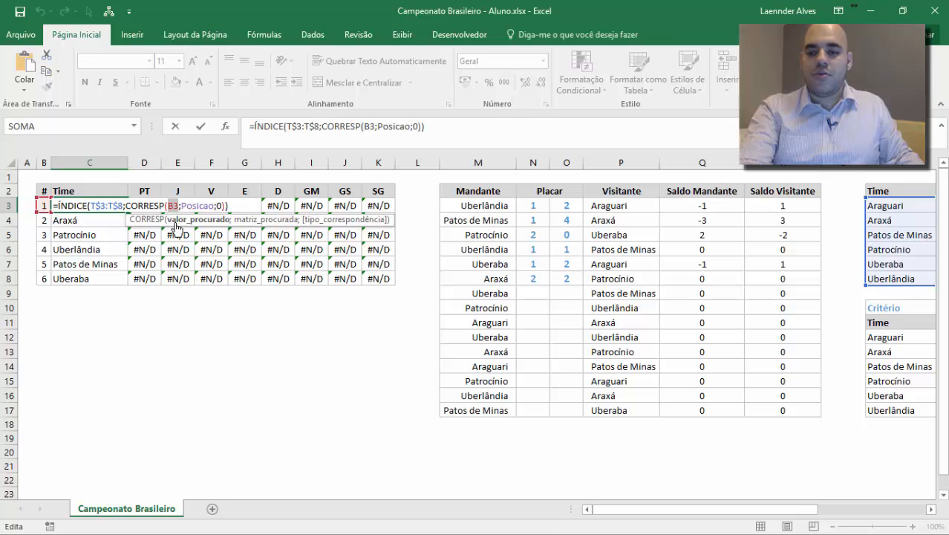
type("$")
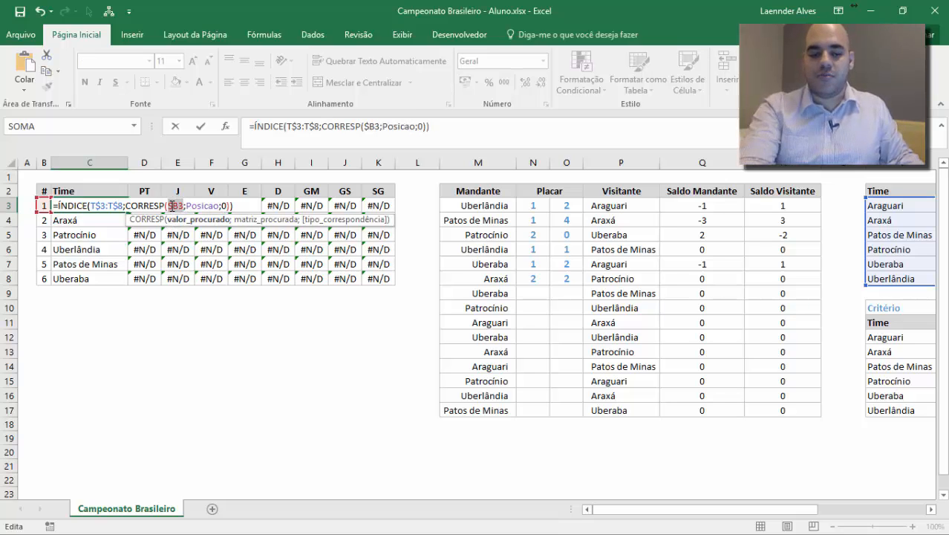
key("Return")
left_click(117, 205)
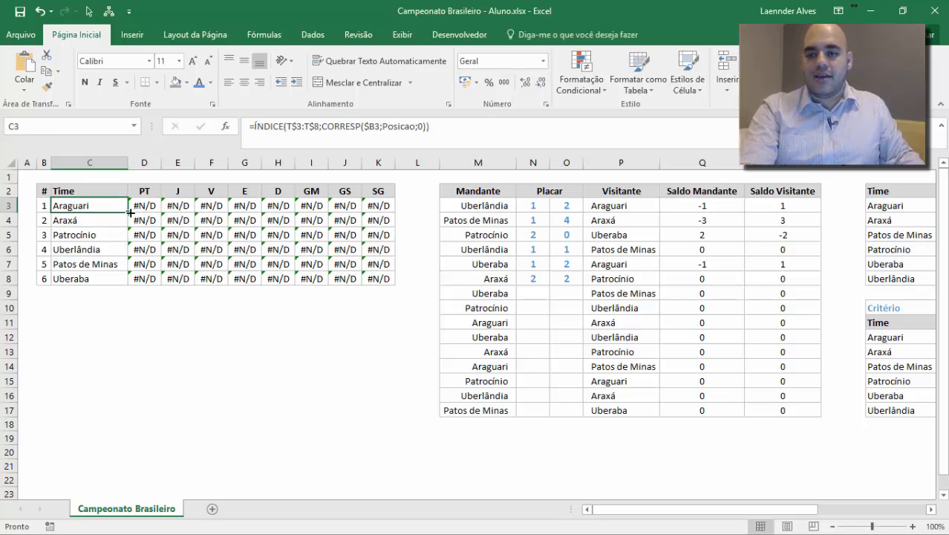
mouse_move(128, 213)
left_mouse_down()
mouse_move(122, 287)
mouse_move(378, 274)
left_mouse_up()
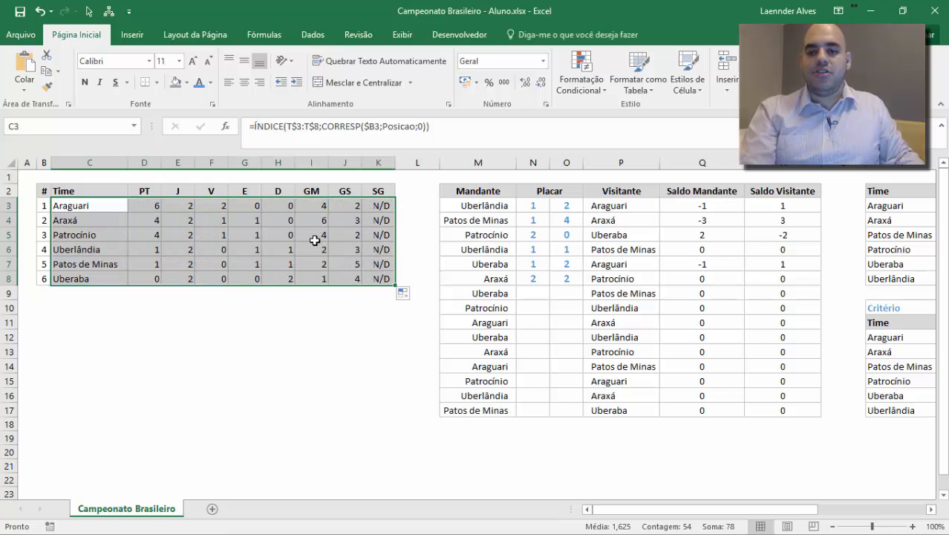
- Center the contents of the ranking table C3:K8 and left-align the team names in C3:C8
left_click(244, 82)
left_click_drag(110, 208, 110, 280)
left_click(229, 82)
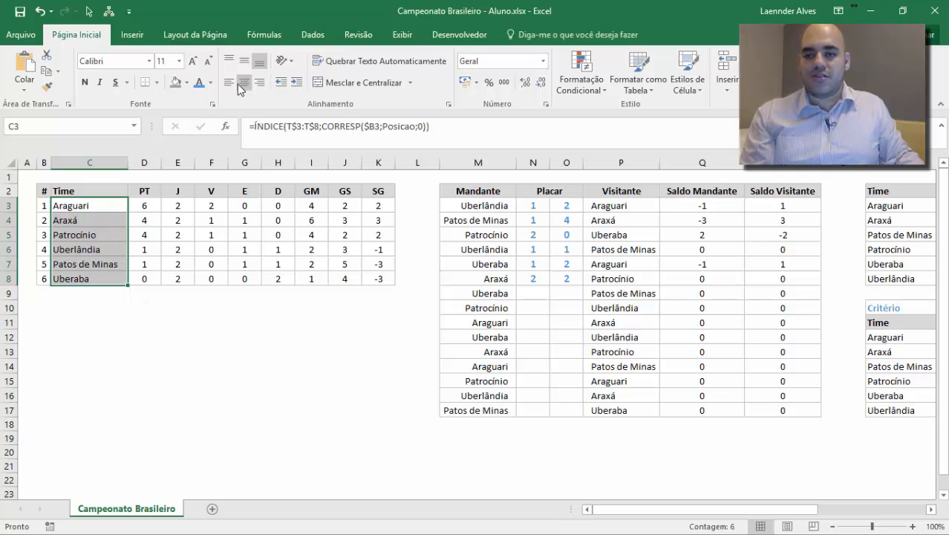
left_click(212, 191)
left_click_drag(153, 191, 147, 282)
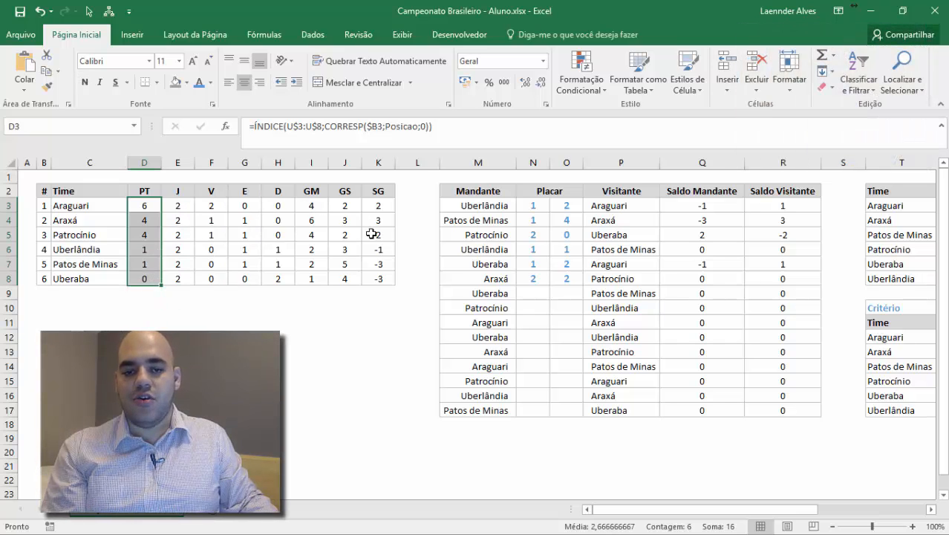
- Enter the score 3 to 0 for the Uberaba versus Patos de Minas match in row 9
left_click(532, 293)
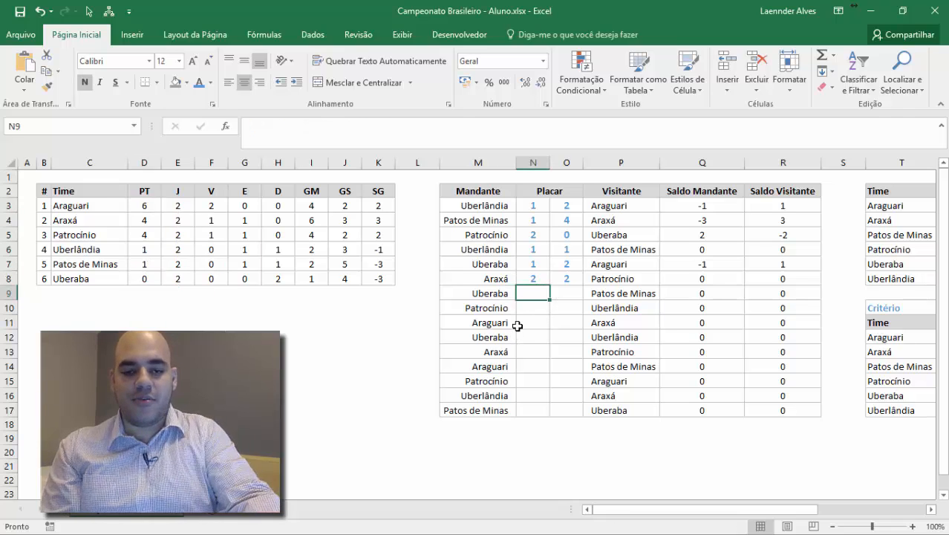
type("0")
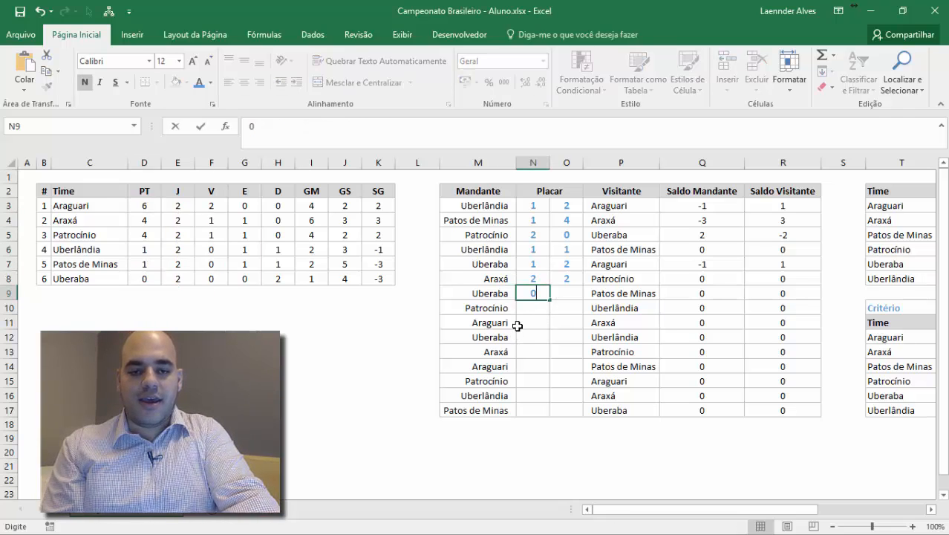
key("Tab")
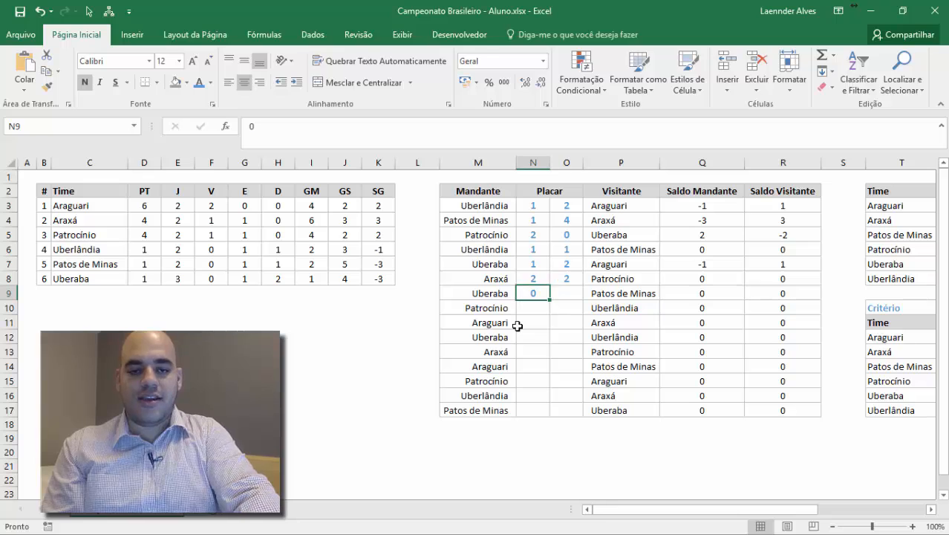
type("3")
key("Tab")
type("0")
key("shift+Tab")
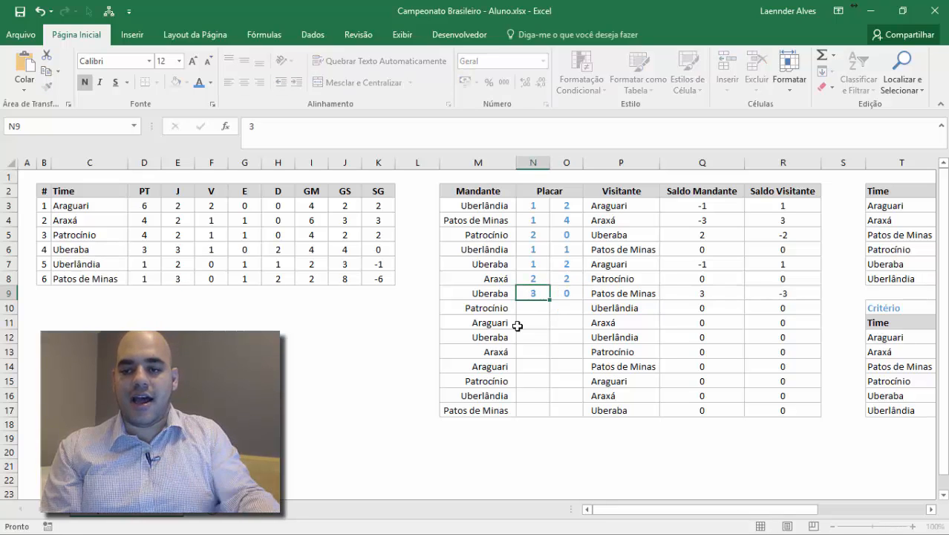
- Check Uberaba's position and PT value in the ranking table
left_click(566, 291)
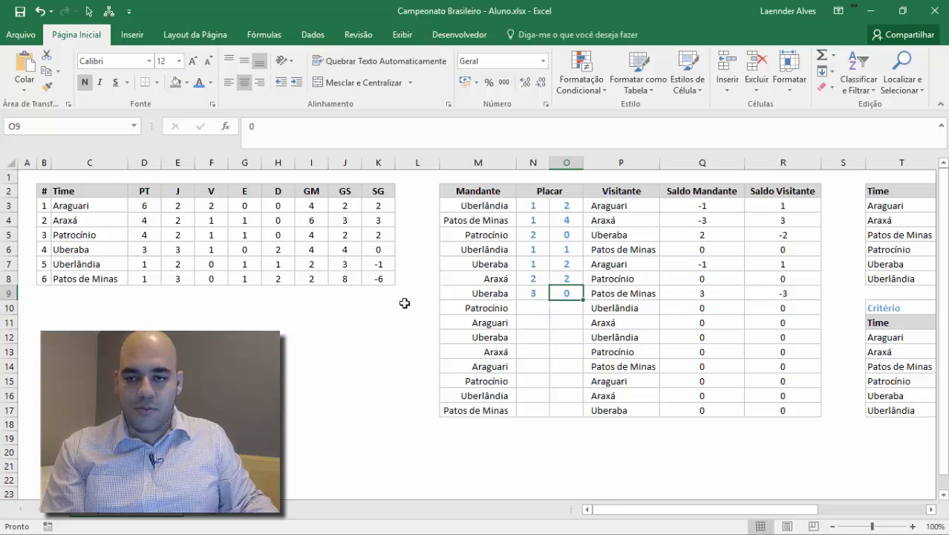
left_click(98, 249)
left_click(133, 249)
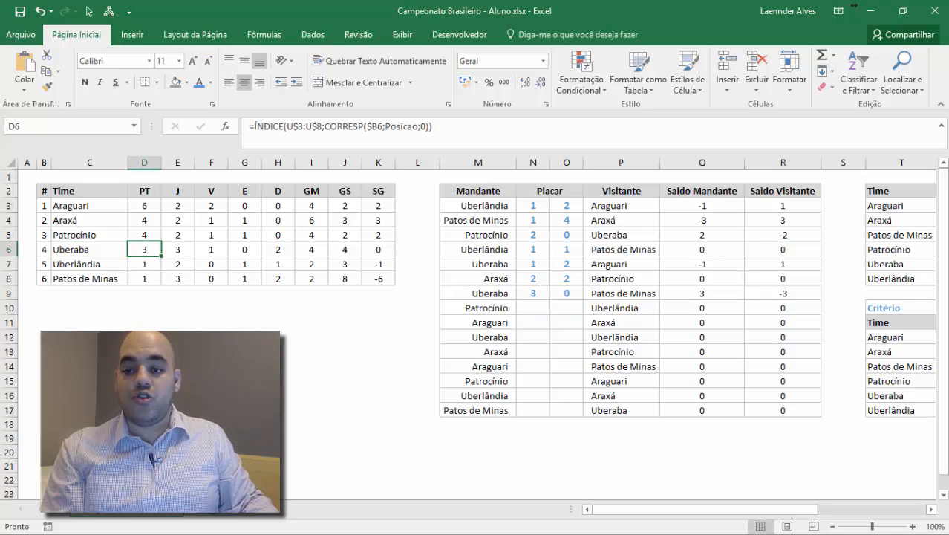
- Enter the score 5 to 0 for the Uberaba versus Uberlândia match in row 12
left_click(518, 342)
type("5")
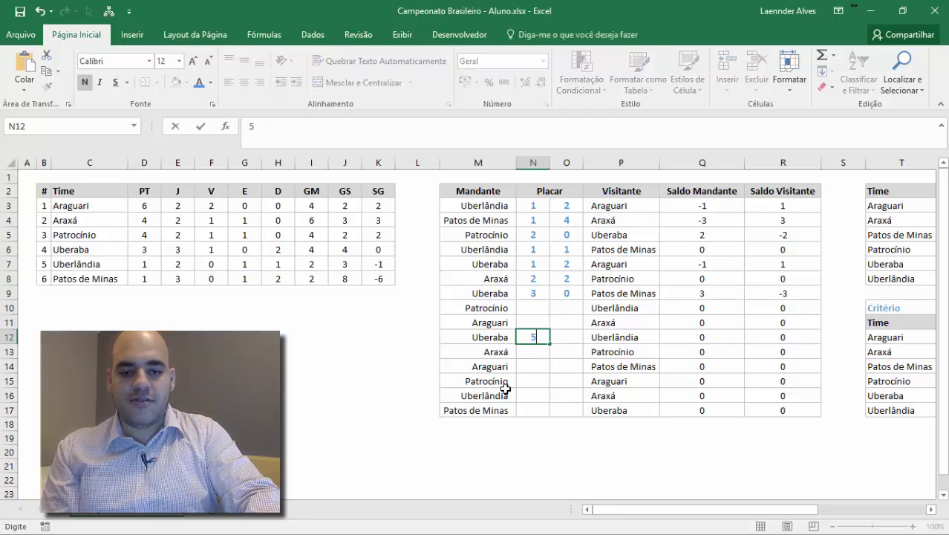
key("Tab")
type("0")
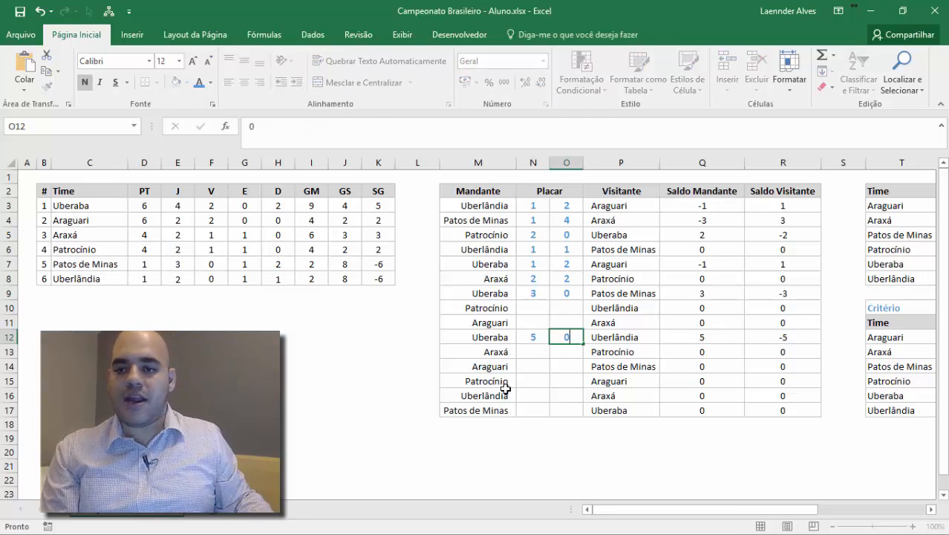
- Commit the score in row 12 and compare Uberaba's ranking row with the criteria and POSIÇÃO values in the calculation table
key("Return")
left_click(130, 208)
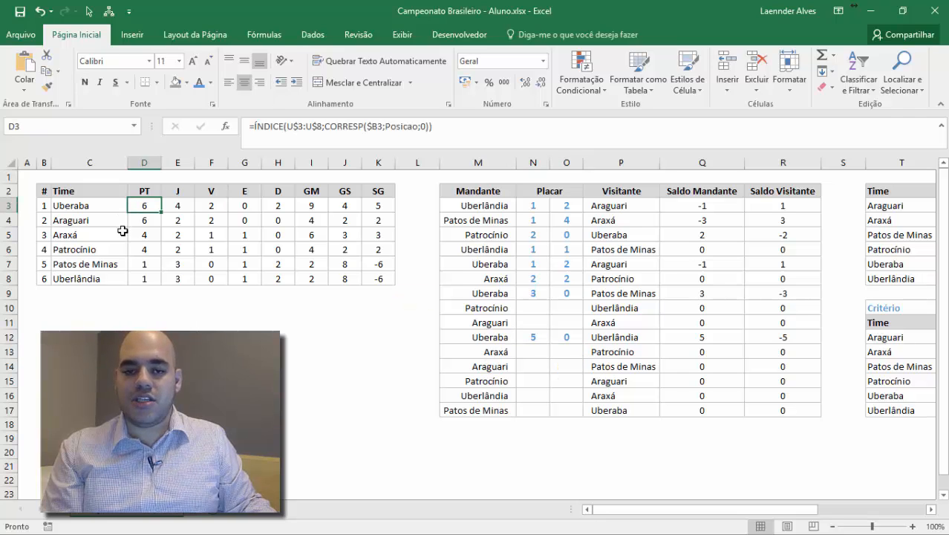
left_click_drag(621, 513, 756, 520)
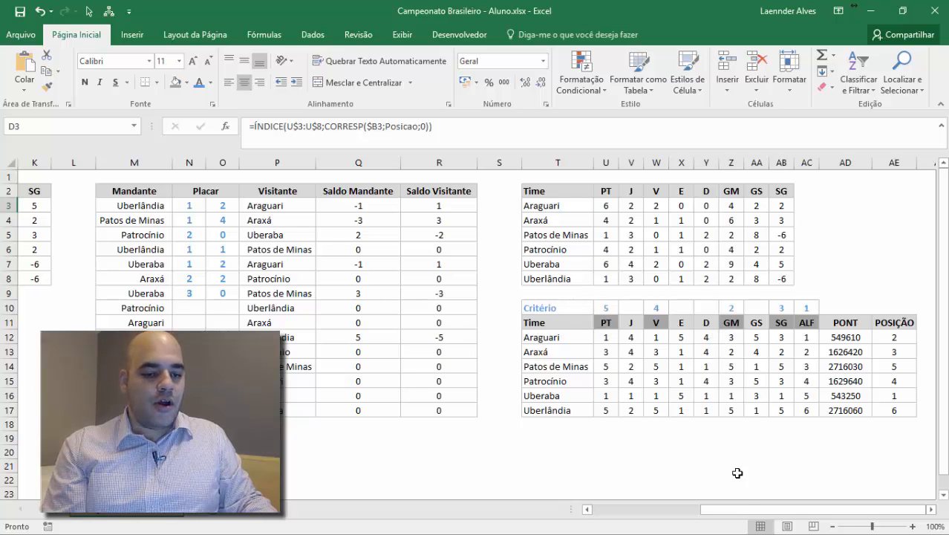
left_click_drag(749, 508, 598, 509)
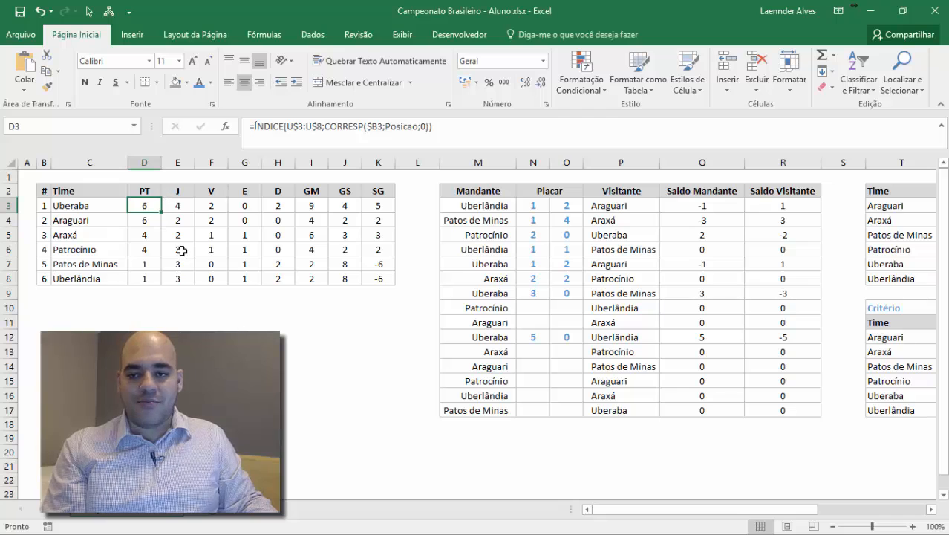
left_click(286, 195)
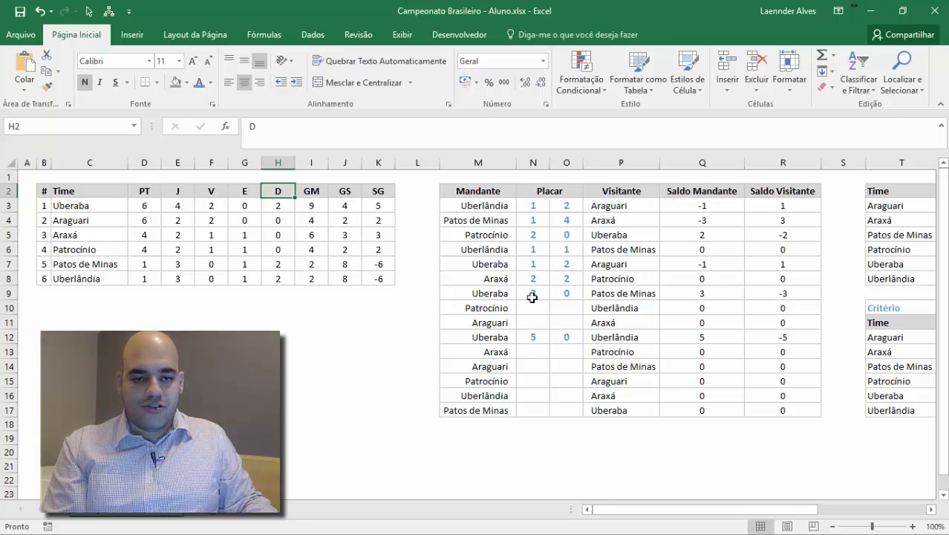
- Clear the match scores in N9:O12 and check the last-placed team's row in the ranking table
left_click_drag(533, 293, 564, 339)
key("Delete")
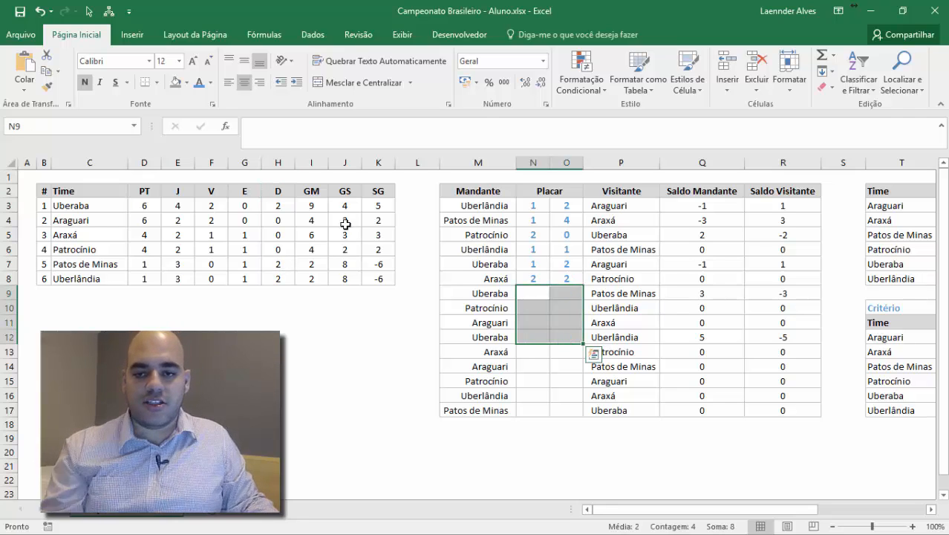
left_click(265, 280)
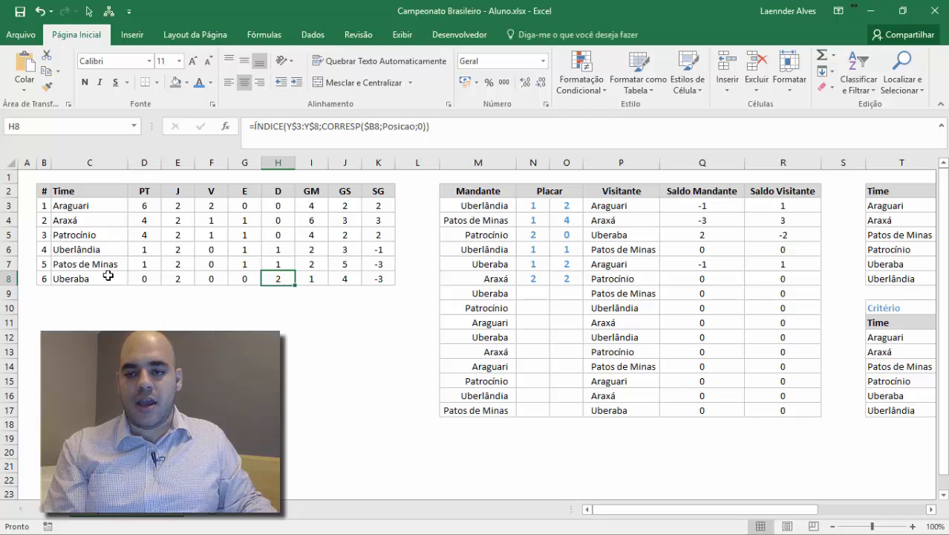
left_click_drag(41, 279, 373, 281)
- Set the Critério value above the D column of the calculation table, in cell Y10, to 6
left_click_drag(614, 510, 747, 507)
left_click(705, 307)
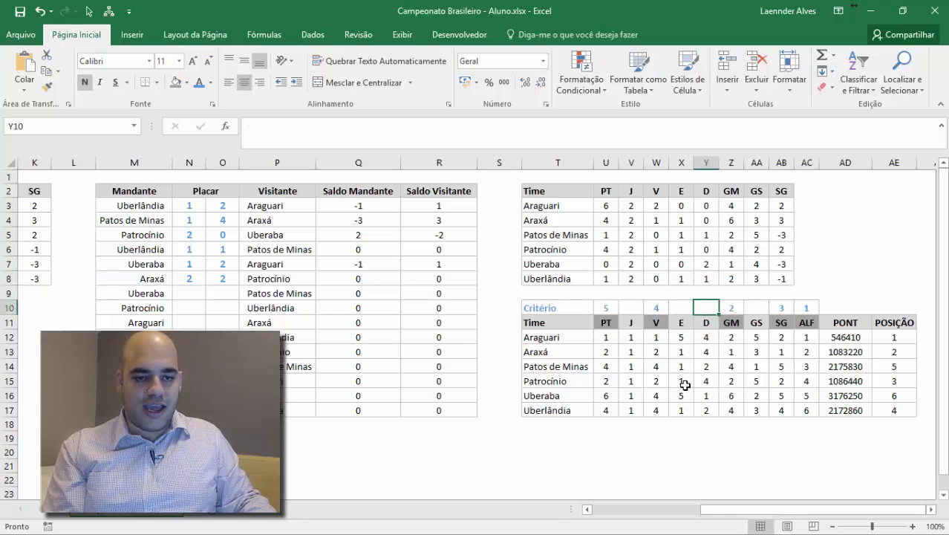
type("6")
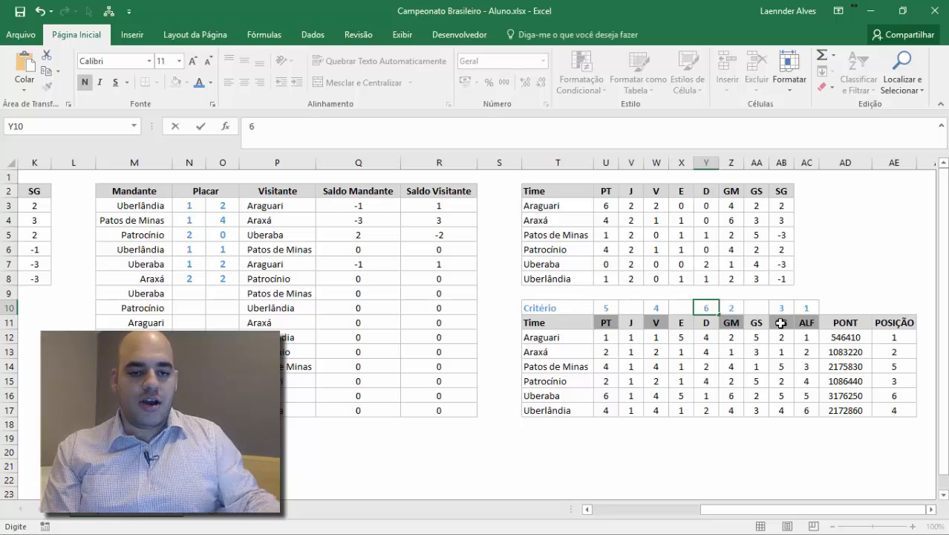
key("Return")
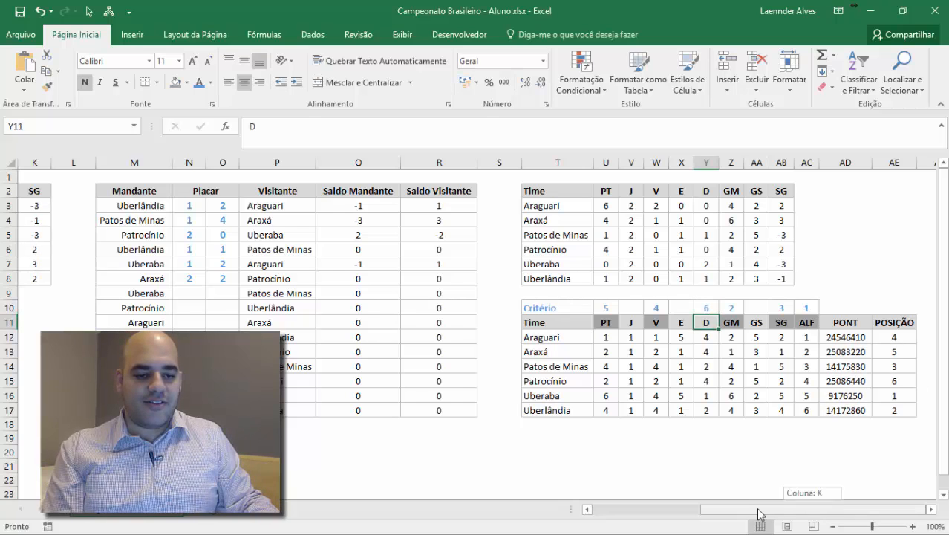
- Examine how the teams in the ranking table are ordered by their values in the D column
left_click_drag(759, 510, 644, 509)
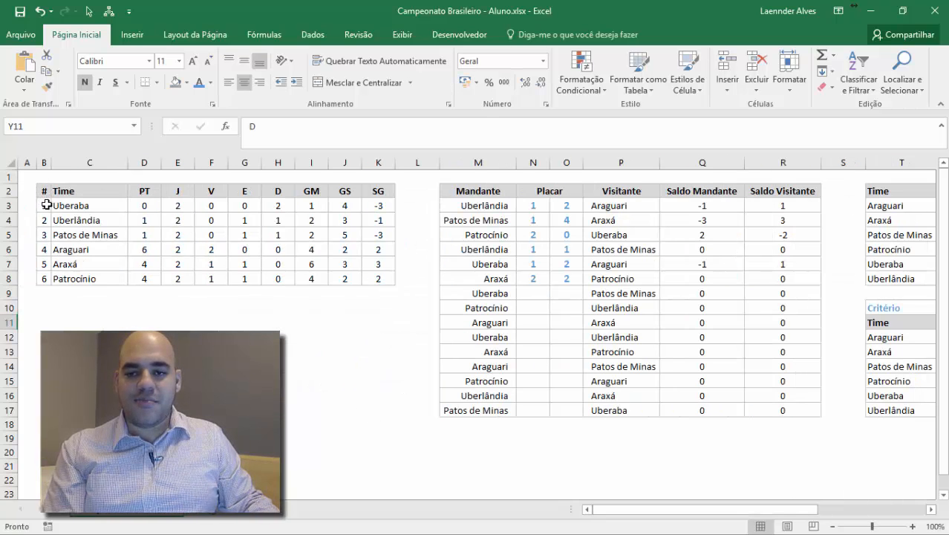
left_click(273, 206)
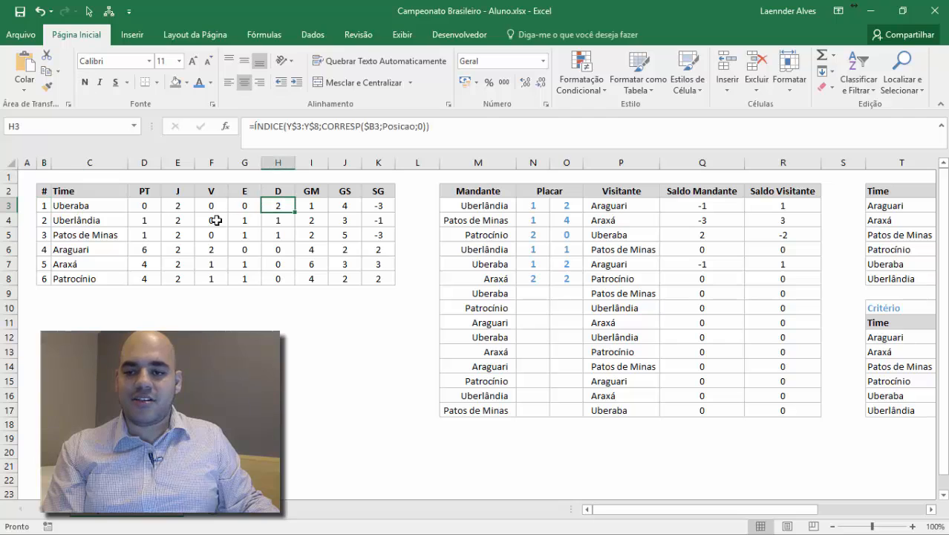
left_click(45, 220)
left_click(278, 221)
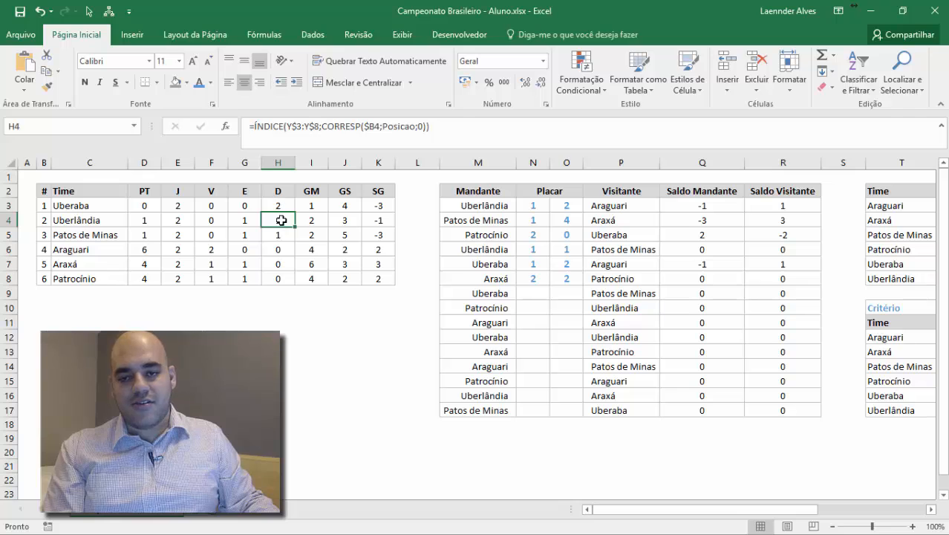
left_click_drag(279, 251, 278, 297)
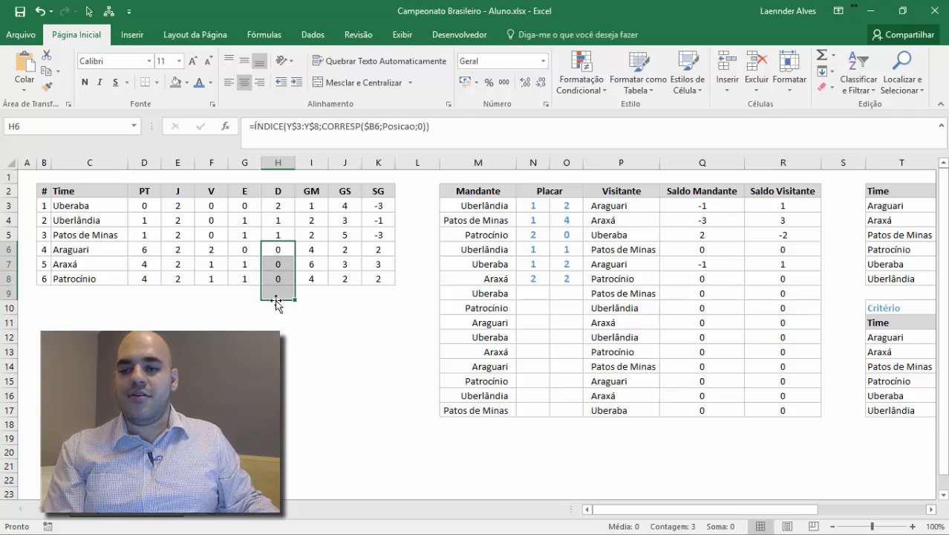
- Clear the D column's Critério value in cell Y10 and return to the ranking table
left_click_drag(613, 520, 800, 520)
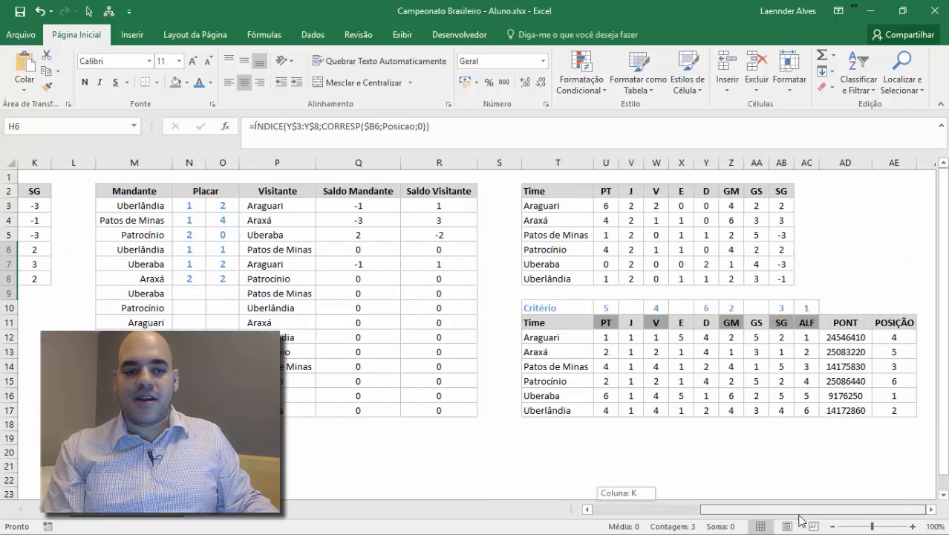
left_click(703, 307)
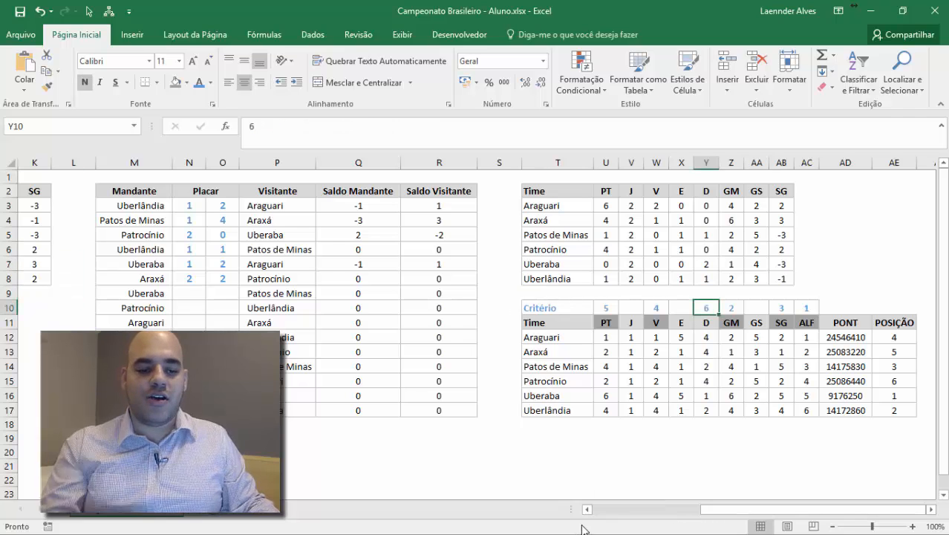
key("Delete")
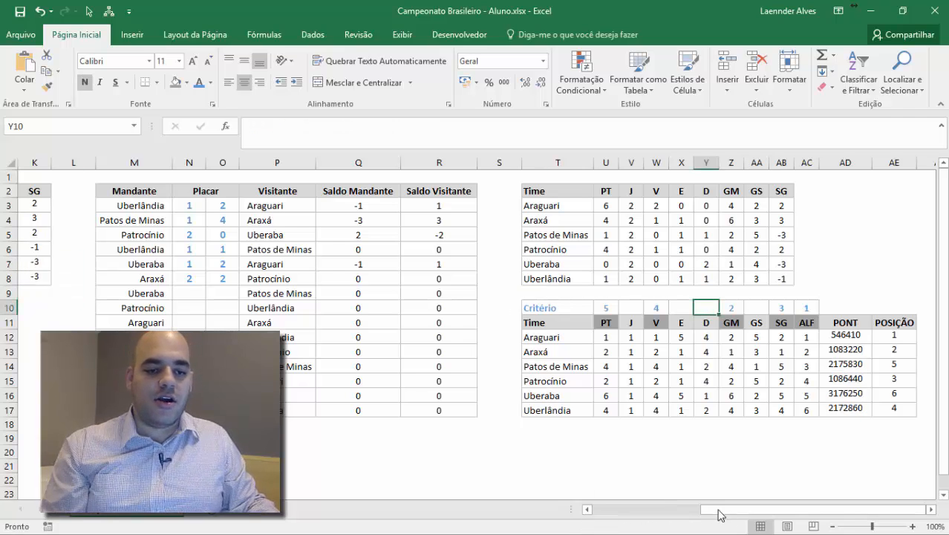
left_click_drag(800, 520, 693, 518)
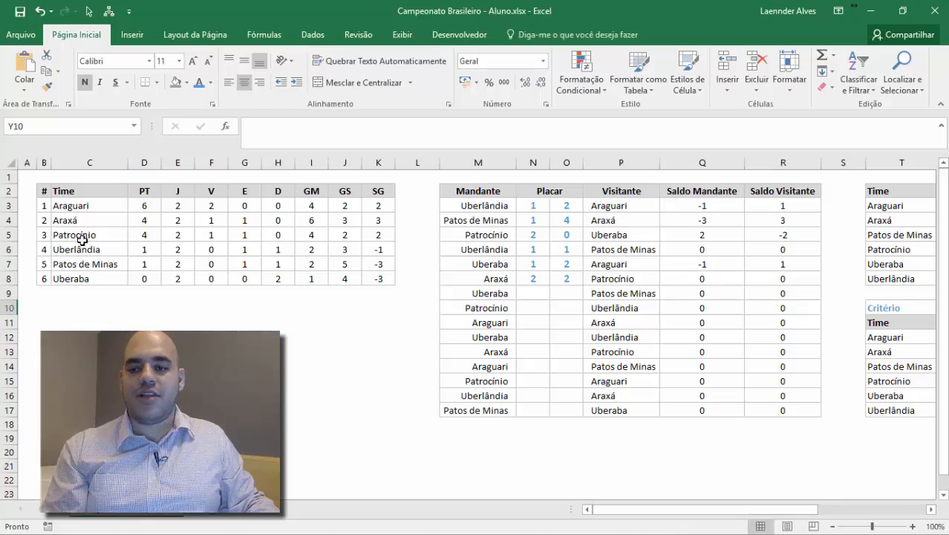